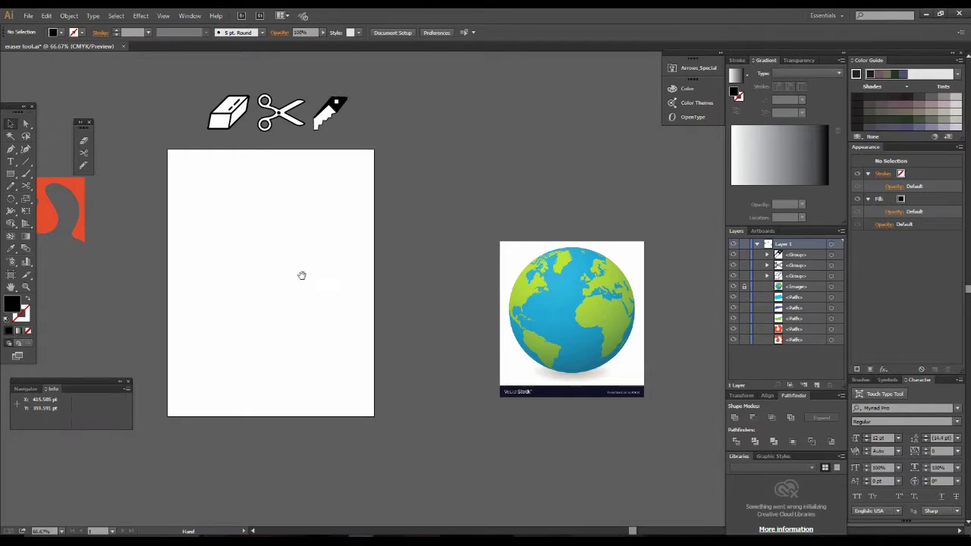
Pan and zoom the canvas to frame the artboard
mouse_move(271, 264)
mouse_down()
mouse_move(366, 278)
mouse_move(450, 257)
mouse_move(440, 278)
mouse_up()
scroll(466, 278, up, 1)
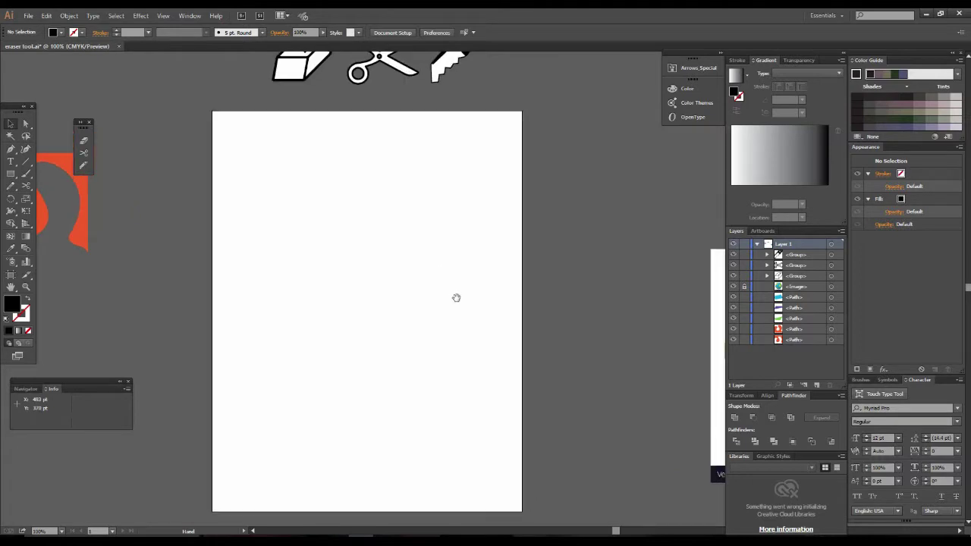
click(477, 279)
alt+click(481, 264)
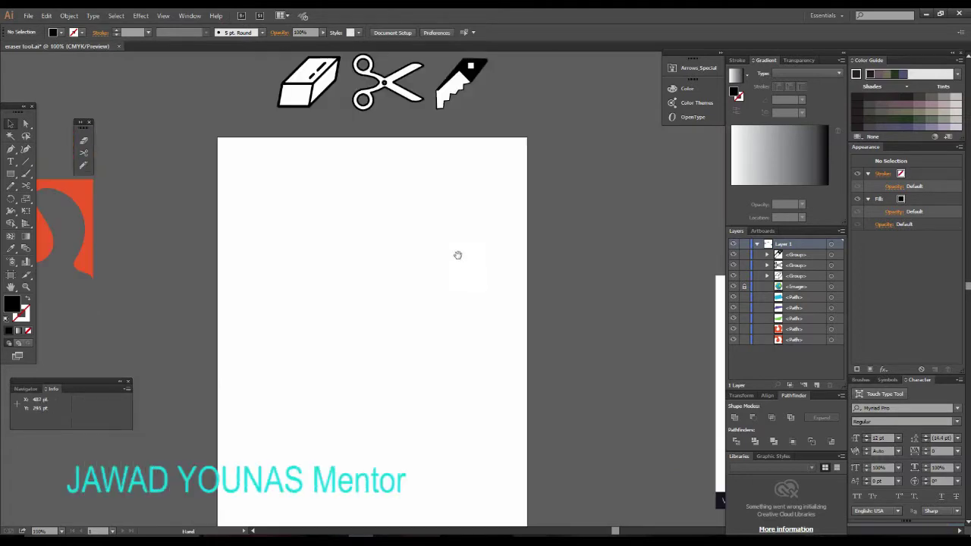
scroll(455, 258, up, 2)
scroll(451, 295, up, 3)
click(456, 303)
drag(452, 288, 433, 340)
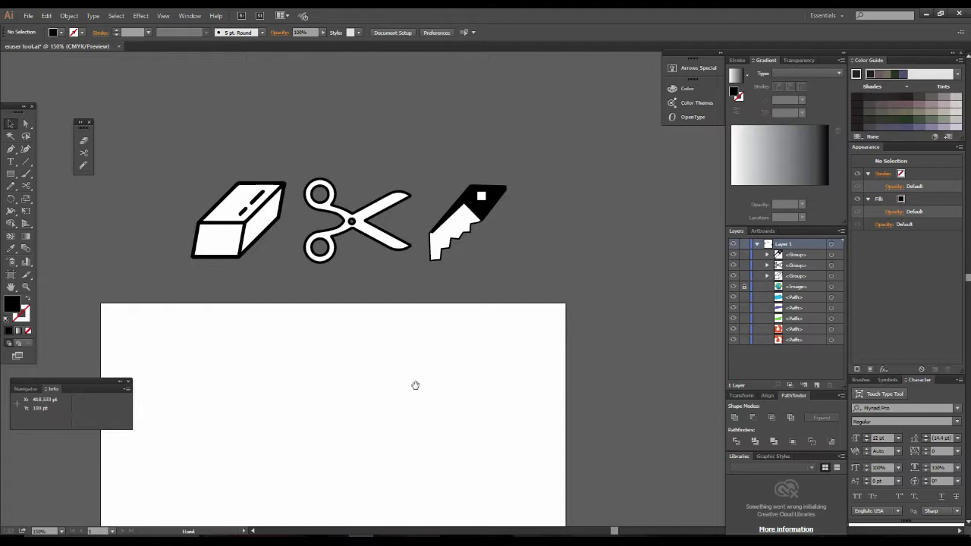
drag(416, 384, 468, 370)
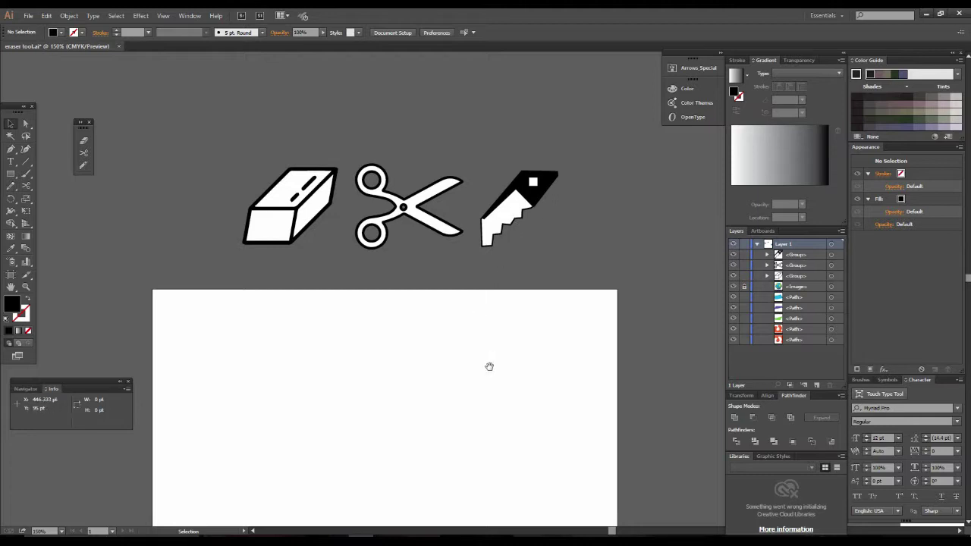
scroll(486, 334, down, 5)
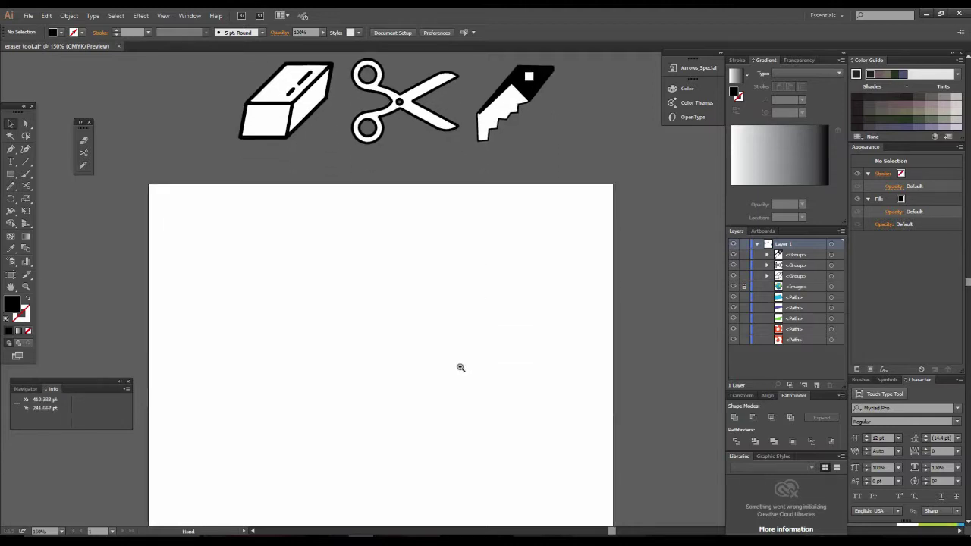
scroll(461, 367, down, 2)
click(439, 327)
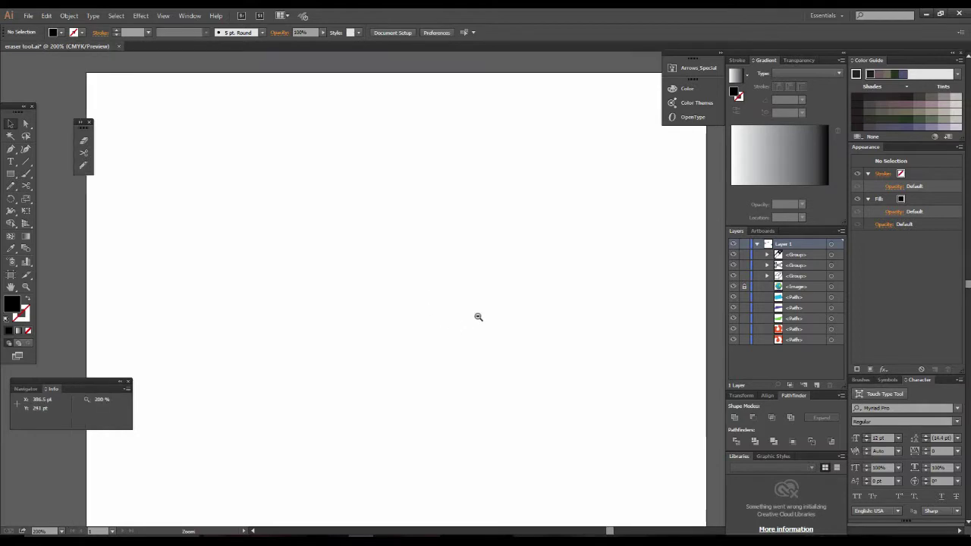
alt+click(478, 316)
Draw a large black-filled square on the artboard with the Rectangle tool
drag(10, 173, 40, 176)
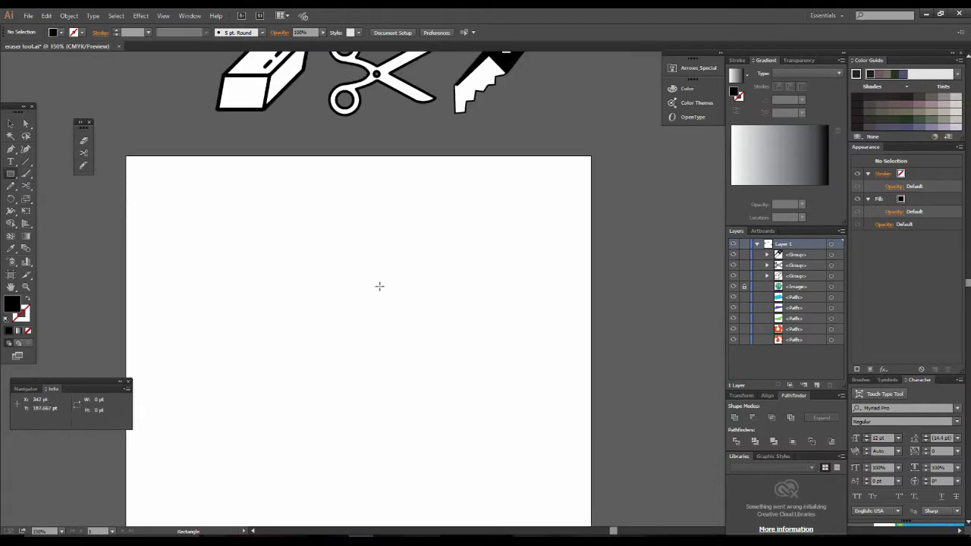
drag(294, 218, 510, 434)
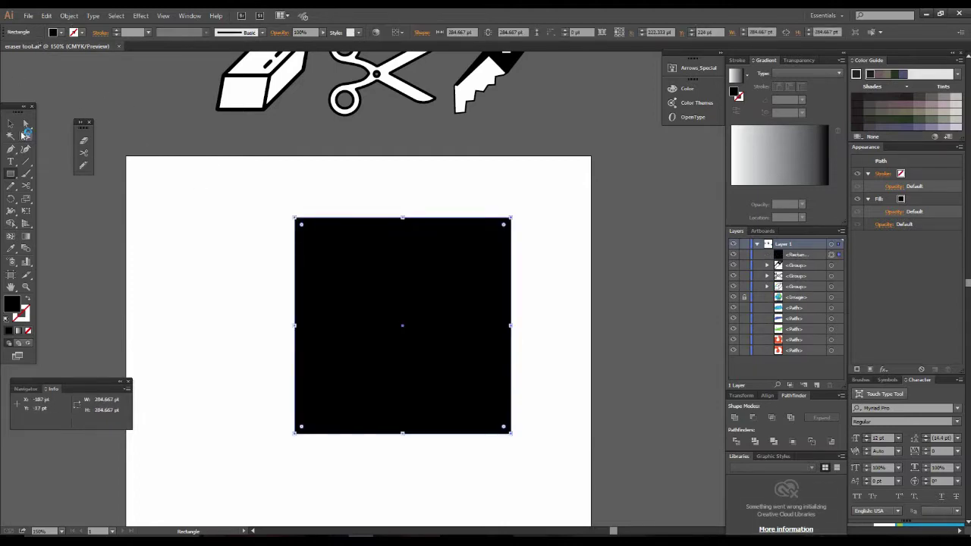
click(10, 123)
click(570, 367)
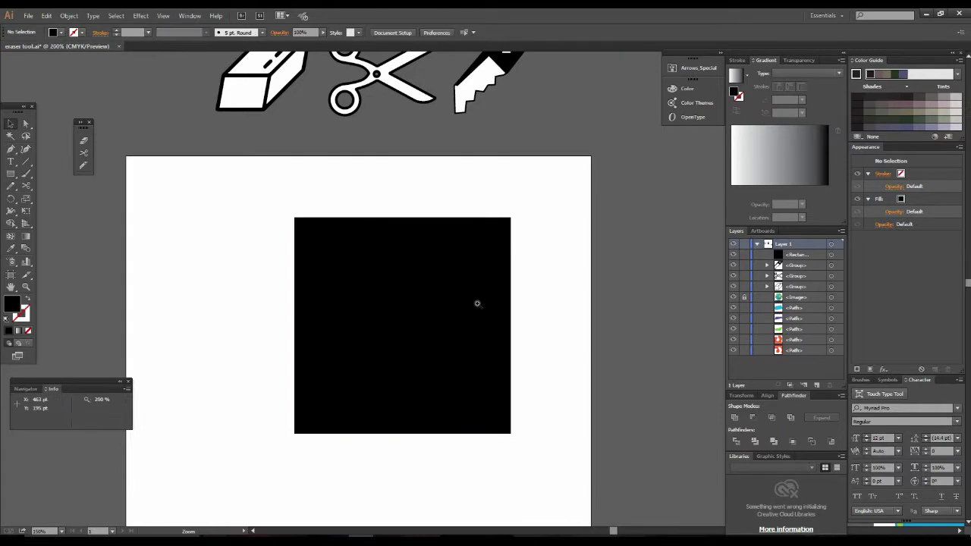
Shrink the square to 160.667 pt and move it to the artboard's upper left
click(477, 303)
click(433, 273)
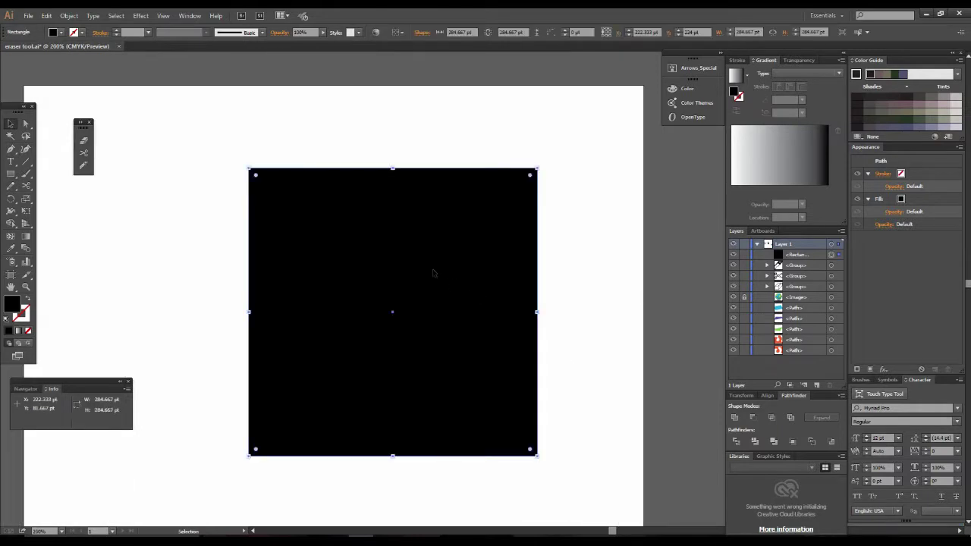
scroll(402, 302, left, 2)
scroll(490, 307, left, 3)
key(ctrl+minus)
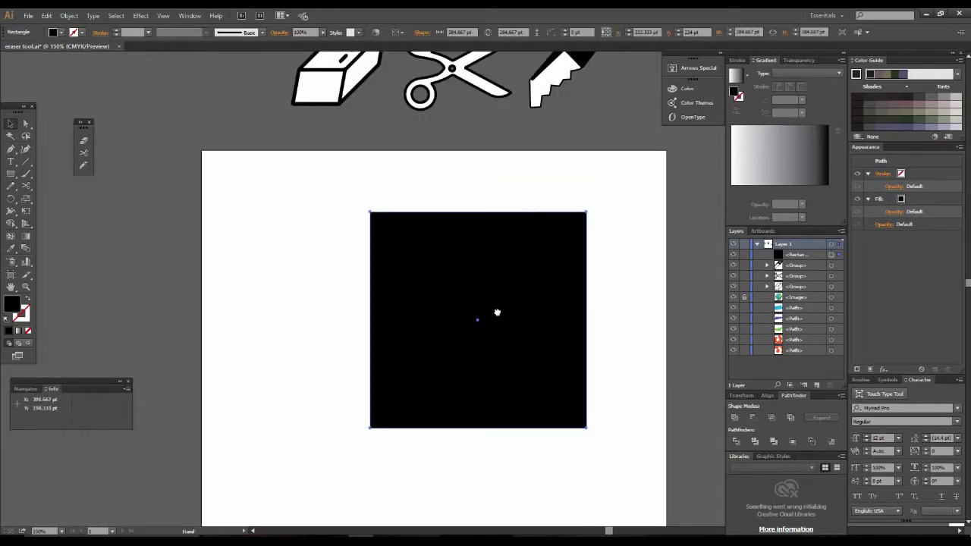
drag(589, 452, 539, 401)
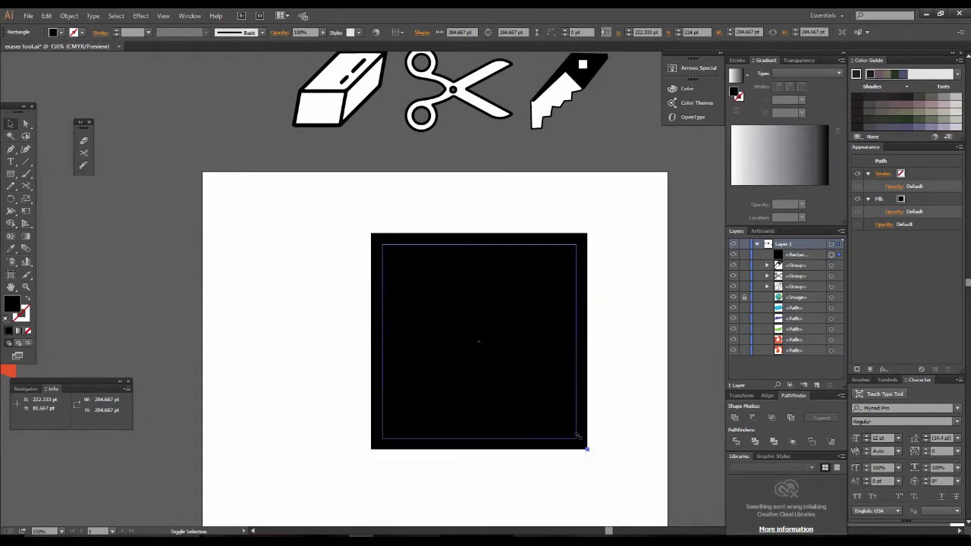
drag(478, 368, 298, 276)
key(ctrl+plus)
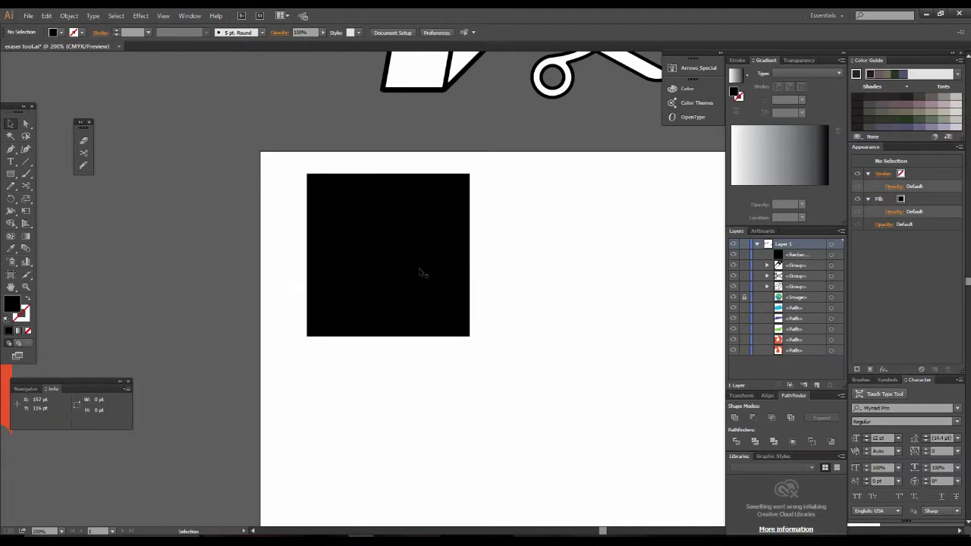
click(422, 273)
mouse_move(509, 268)
mouse_down()
mouse_move(435, 277)
mouse_move(463, 275)
mouse_up()
key(ctrl+plus)
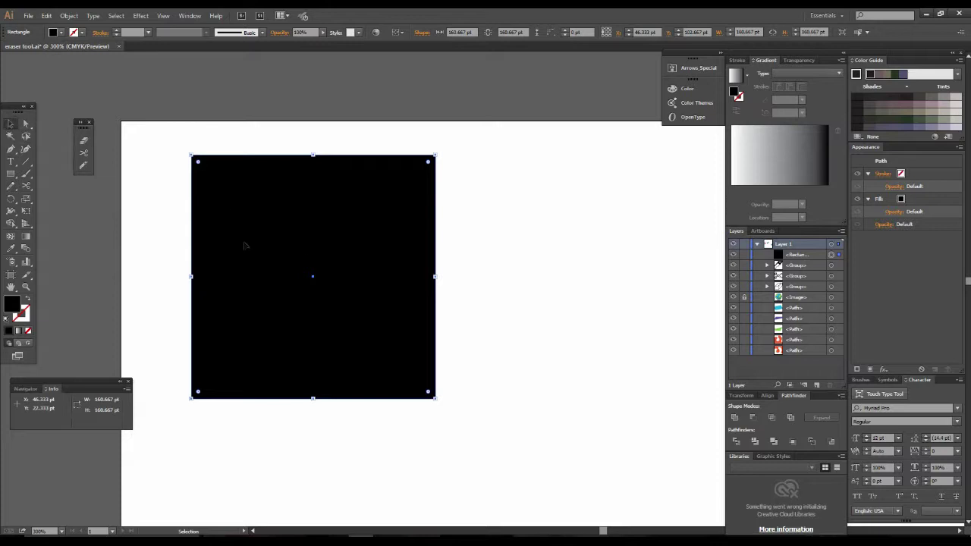
Erase a curving band through the square, then test-move a piece and undo the move
click(83, 141)
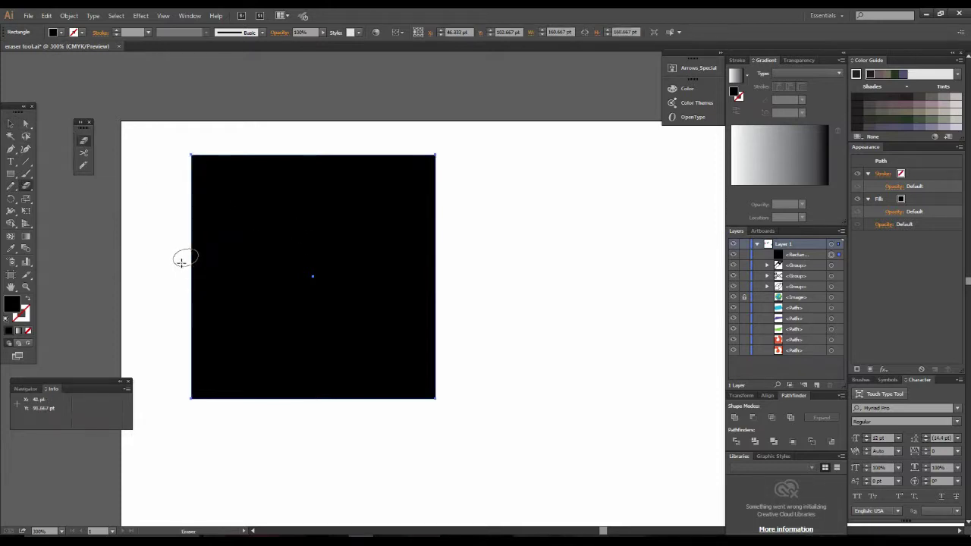
mouse_move(172, 275)
mouse_down()
mouse_move(304, 296)
mouse_move(455, 239)
mouse_up()
click(11, 123)
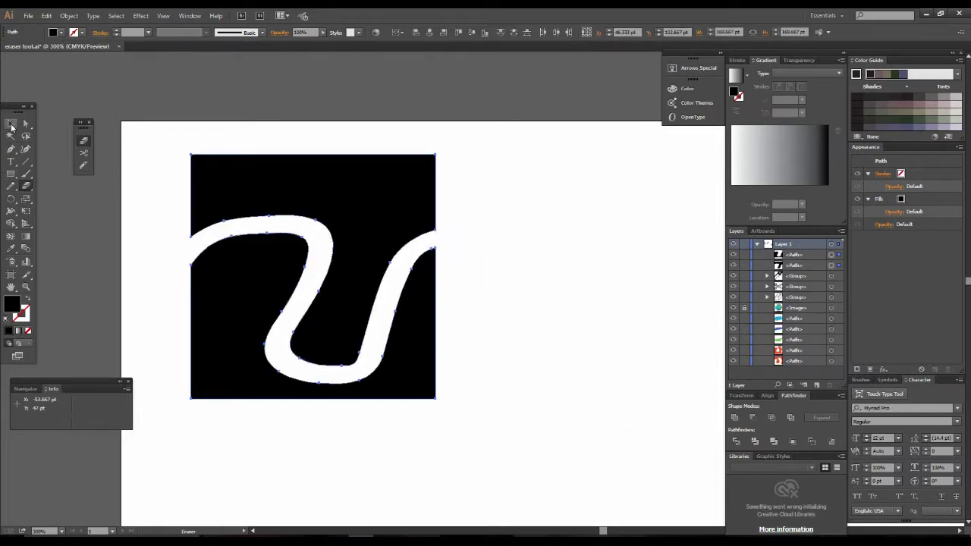
click(470, 199)
drag(383, 195, 593, 161)
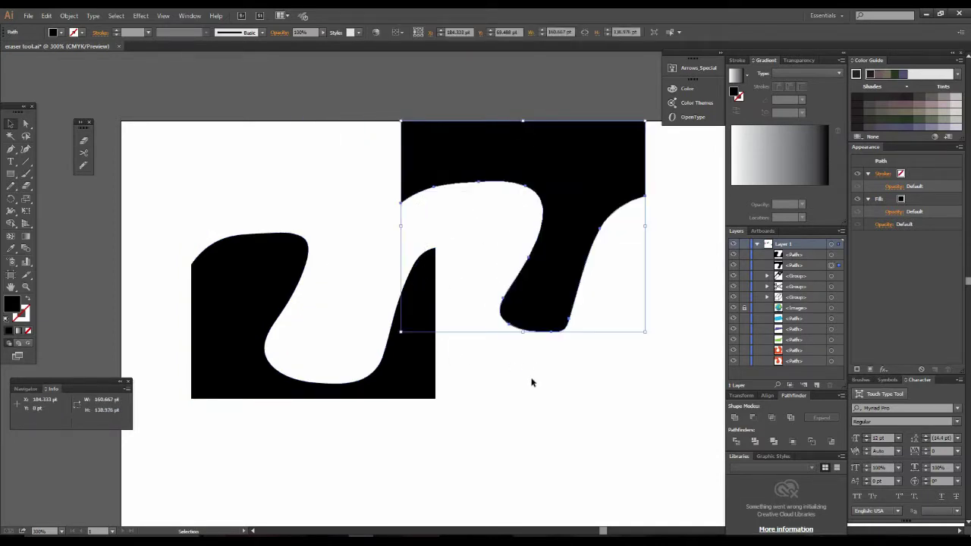
key(ctrl+z)
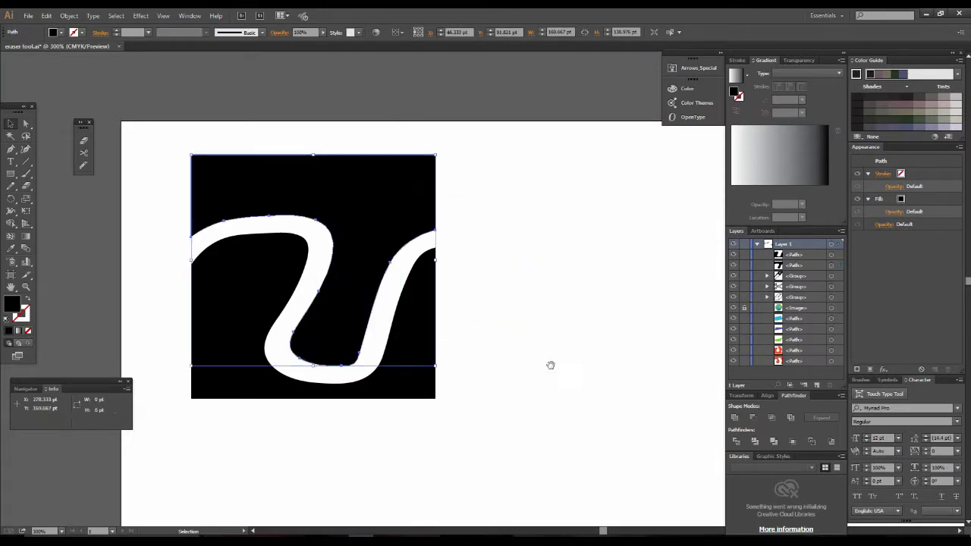
drag(561, 347, 505, 349)
key(ctrl+minus)
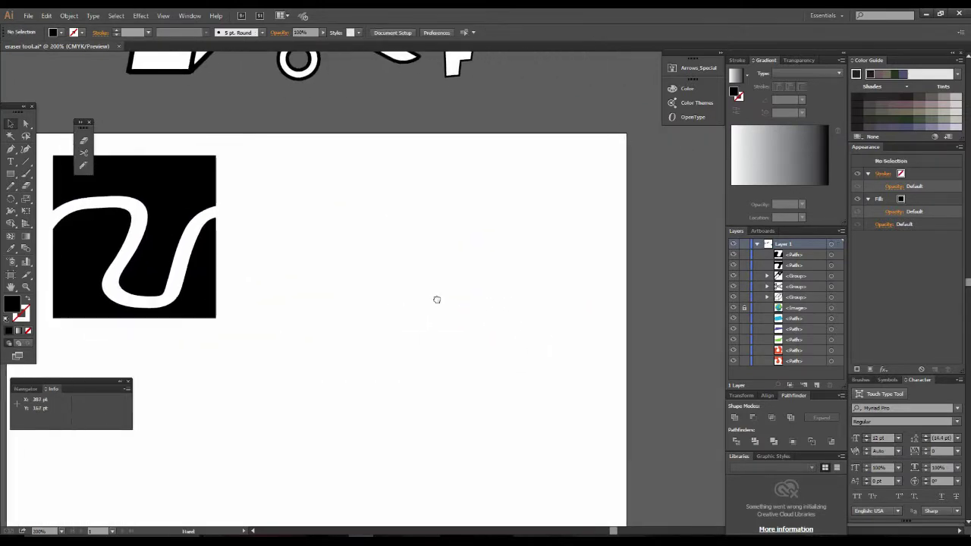
Draw a second black square to the right of the first
key(m)
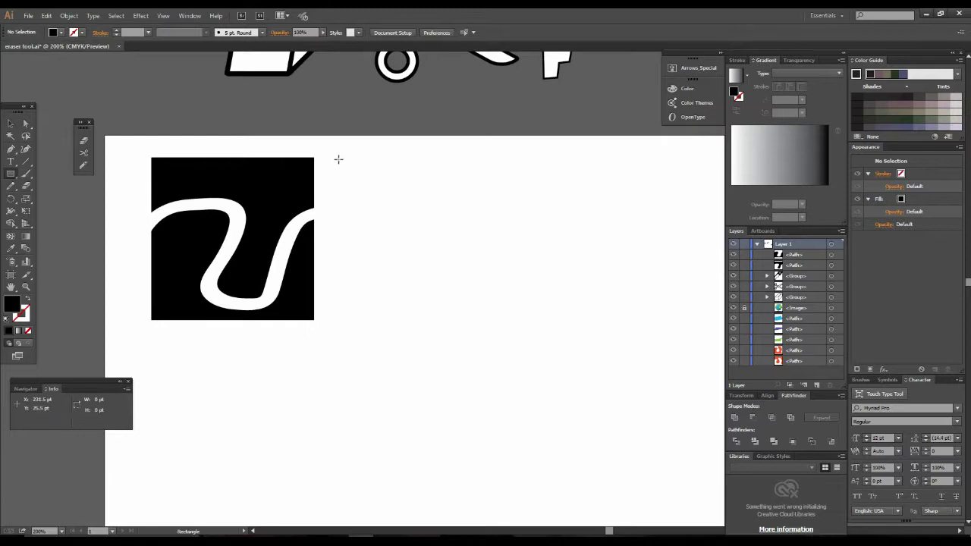
drag(336, 157, 501, 314)
key(v)
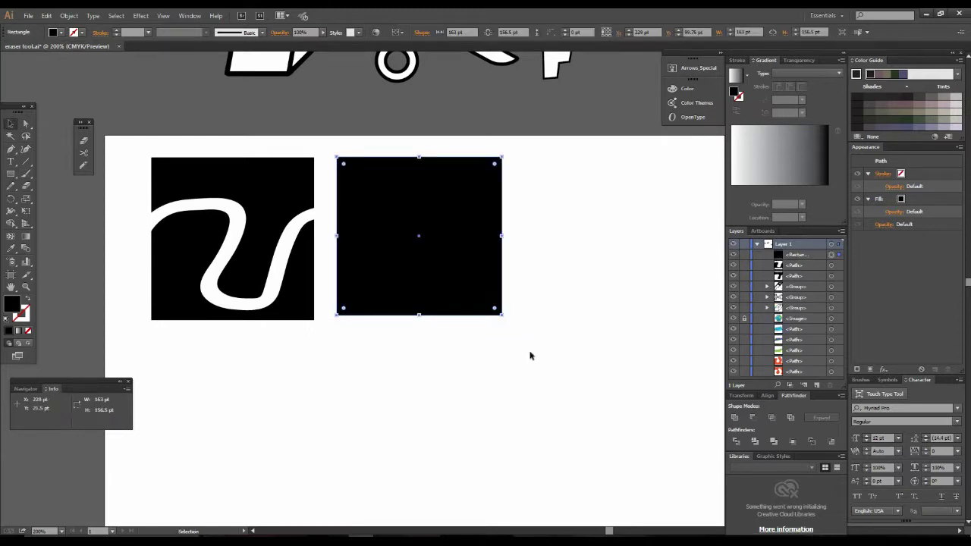
key(ctrl+shift+a)
scroll(485, 333, up, 2)
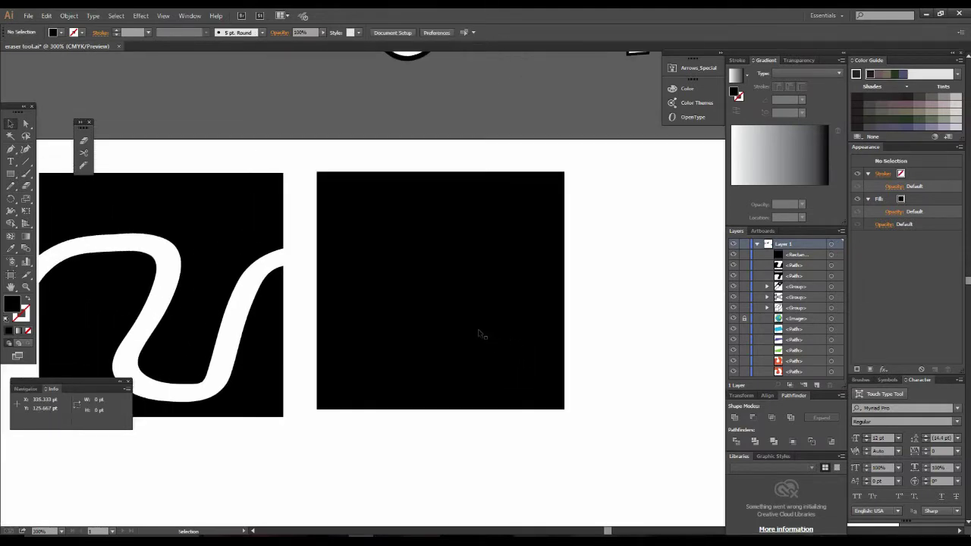
Set the Eraser options to 100% roundness, a rotated angle of about -90°, and 19 pt size
double_click(84, 143)
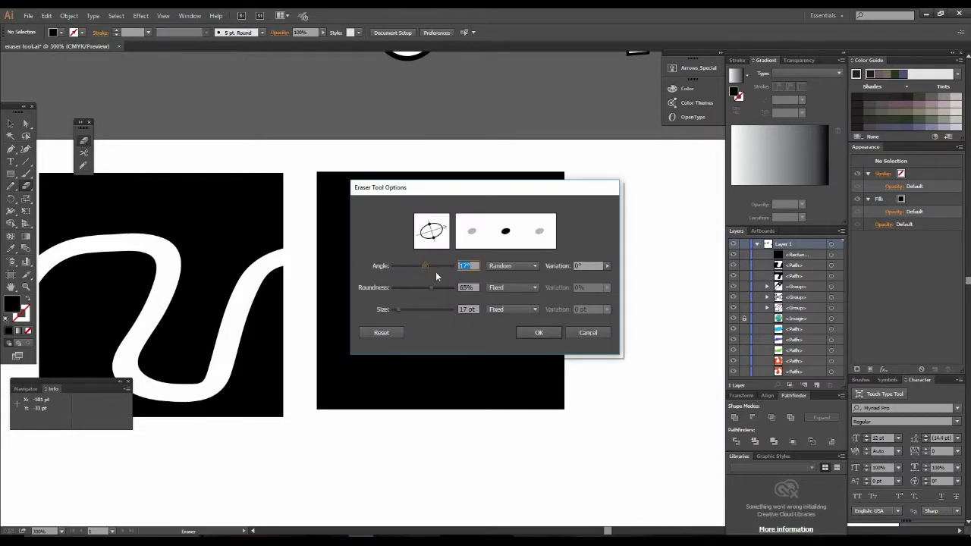
drag(433, 291, 454, 291)
mouse_move(455, 292)
mouse_down()
mouse_move(438, 296)
mouse_move(452, 299)
mouse_up()
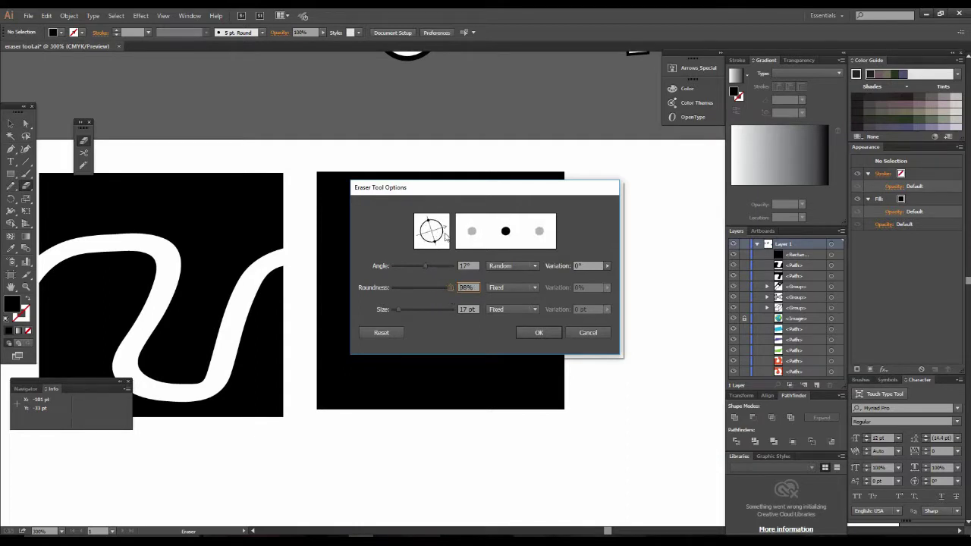
mouse_move(445, 232)
mouse_down()
mouse_move(437, 223)
mouse_move(436, 269)
mouse_move(418, 269)
mouse_move(445, 272)
mouse_move(427, 268)
mouse_up()
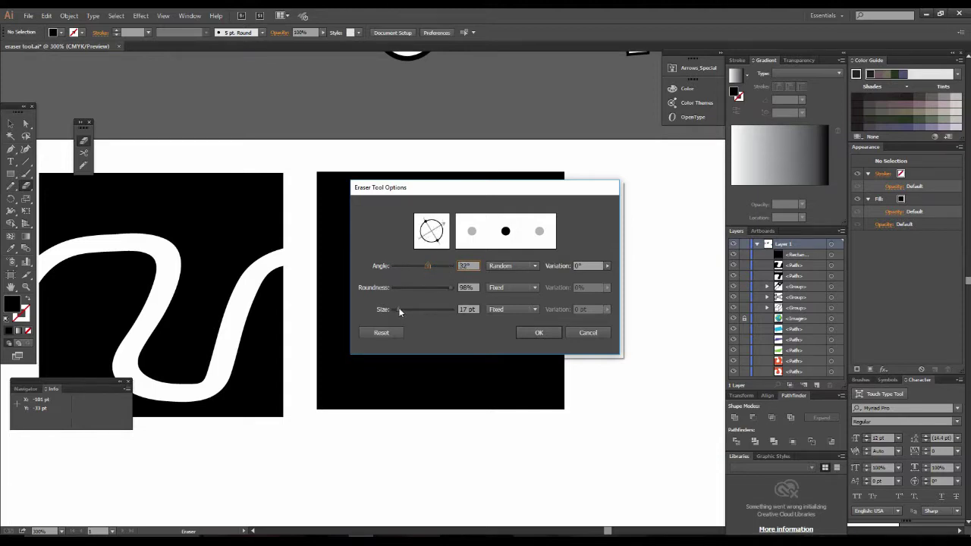
drag(399, 309, 426, 310)
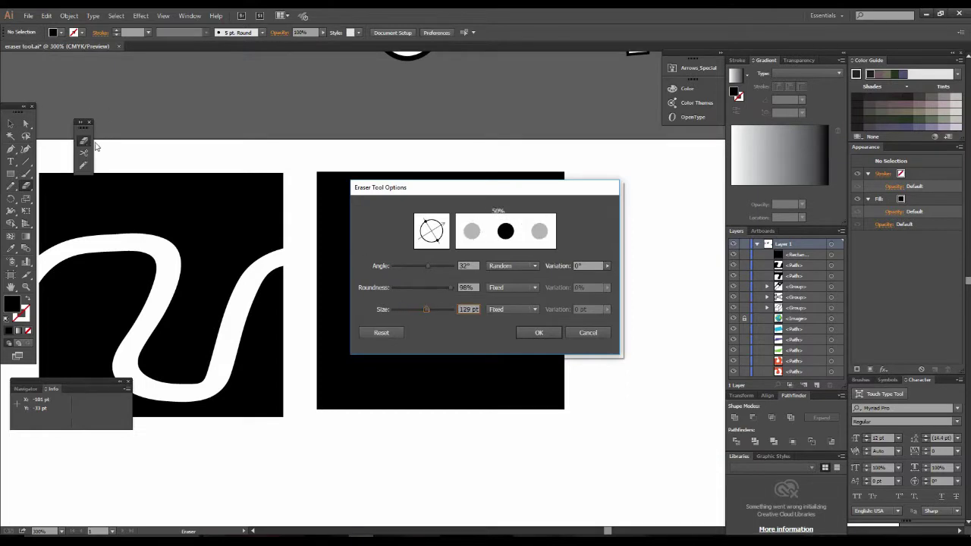
click(582, 331)
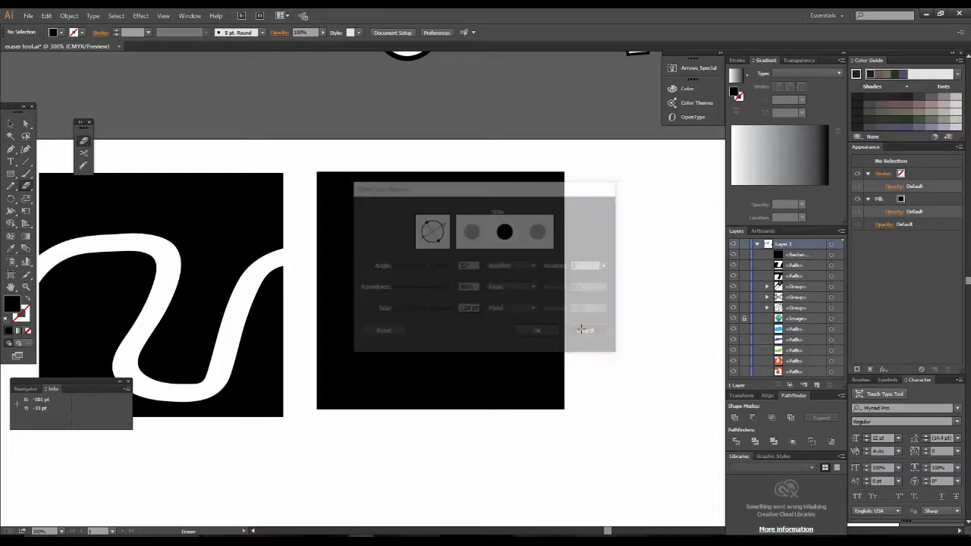
double_click(83, 141)
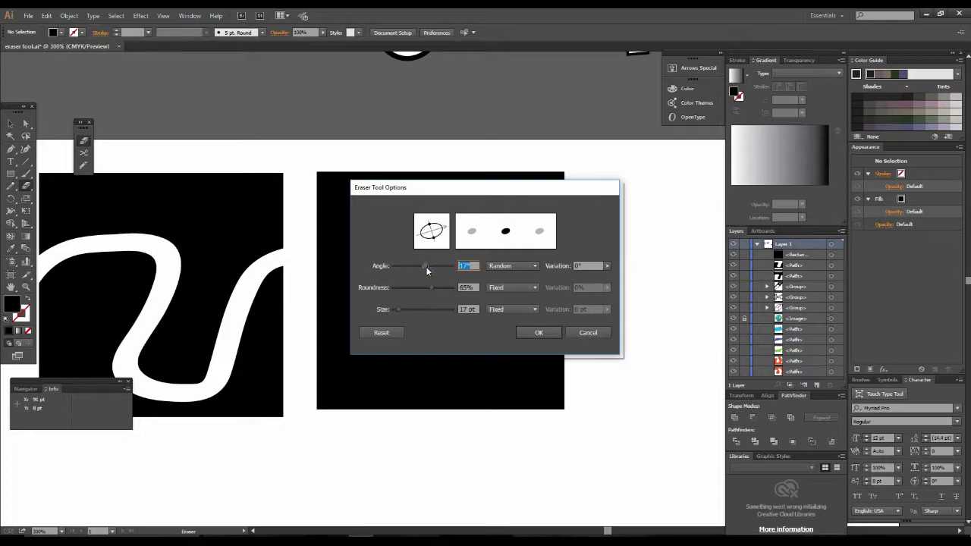
drag(434, 288, 466, 290)
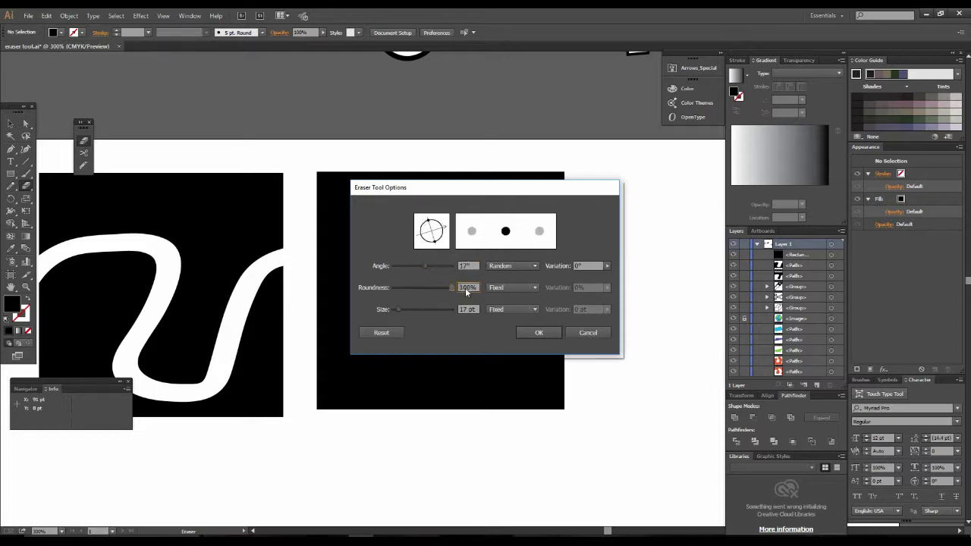
drag(424, 265, 405, 265)
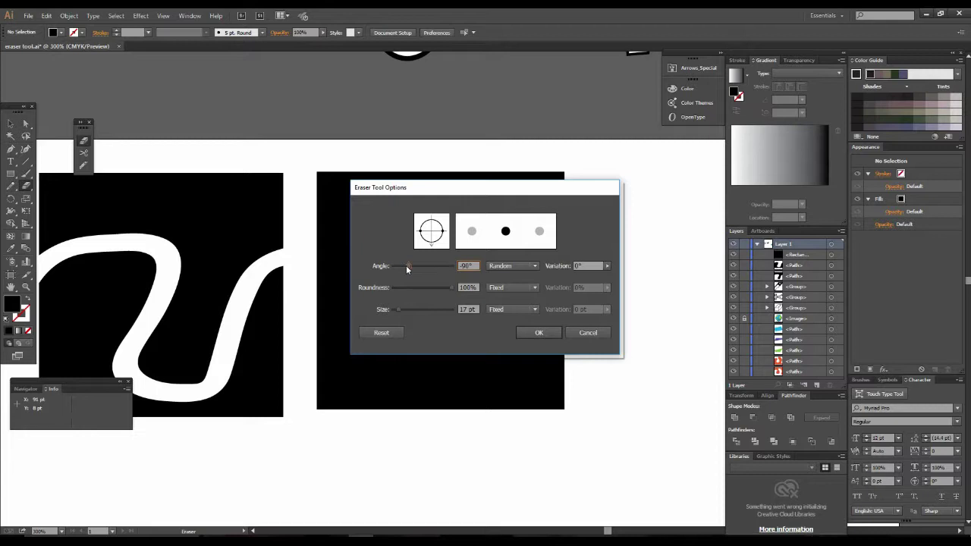
drag(402, 311, 400, 309)
click(539, 332)
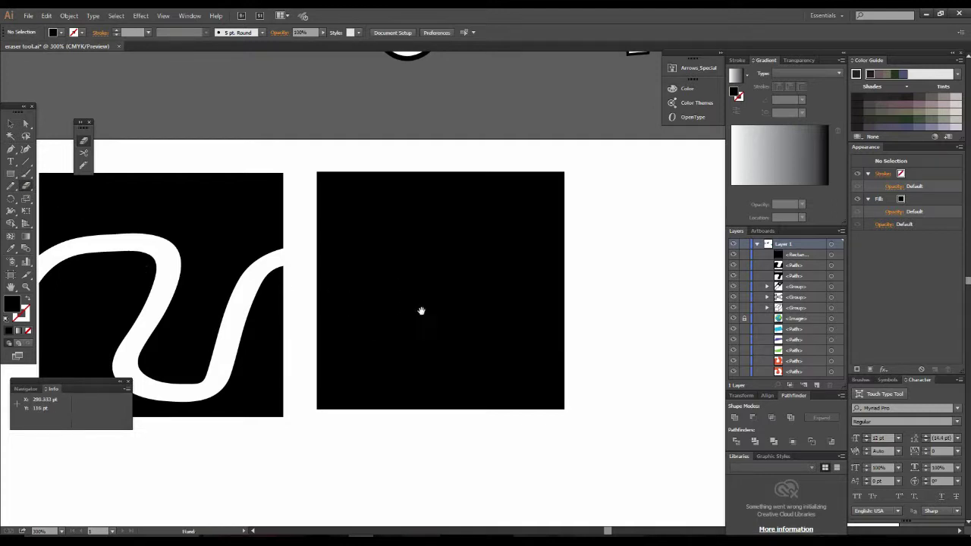
Erase a wavy white band across the right square and touch up its left end
key(ctrl+minus)
mouse_move(392, 256)
mouse_down()
mouse_move(422, 256)
mouse_move(468, 296)
mouse_move(498, 303)
mouse_move(618, 290)
mouse_up()
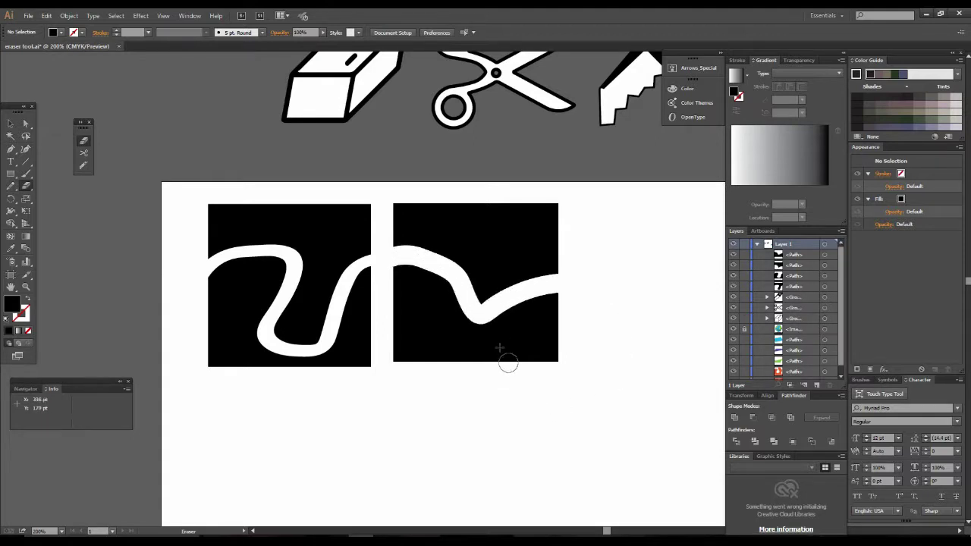
ctrl+click(446, 314)
drag(406, 241, 394, 226)
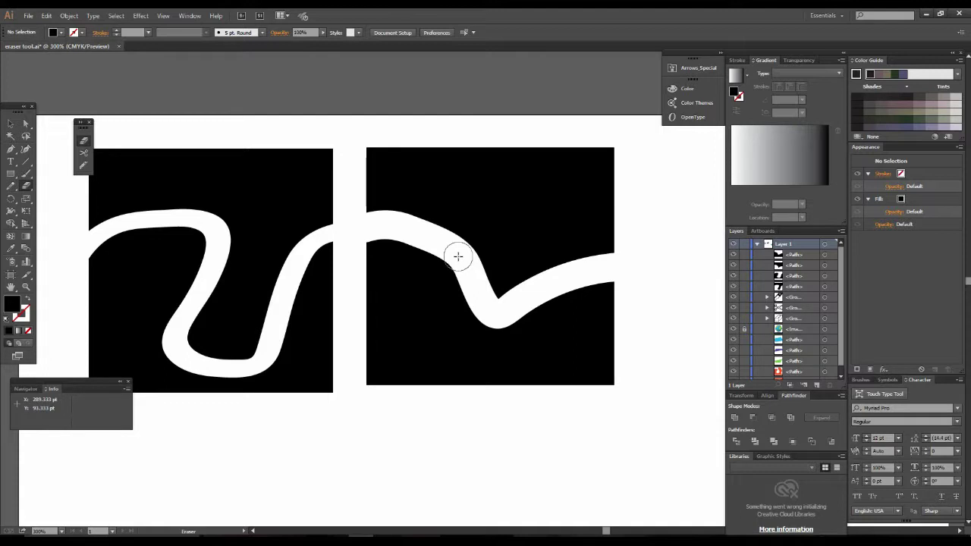
key(ctrl+minus)
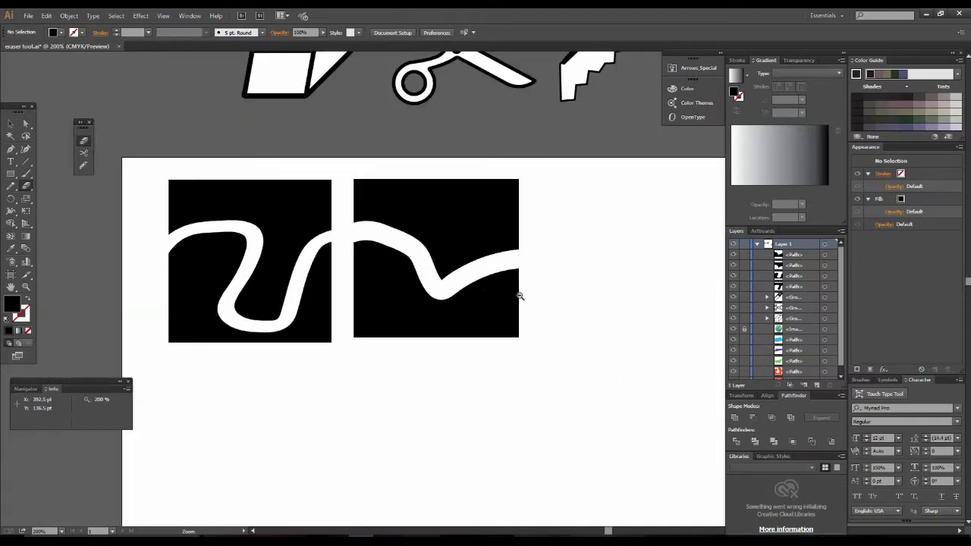
alt+click(519, 295)
key(v)
drag(11, 174, 59, 205)
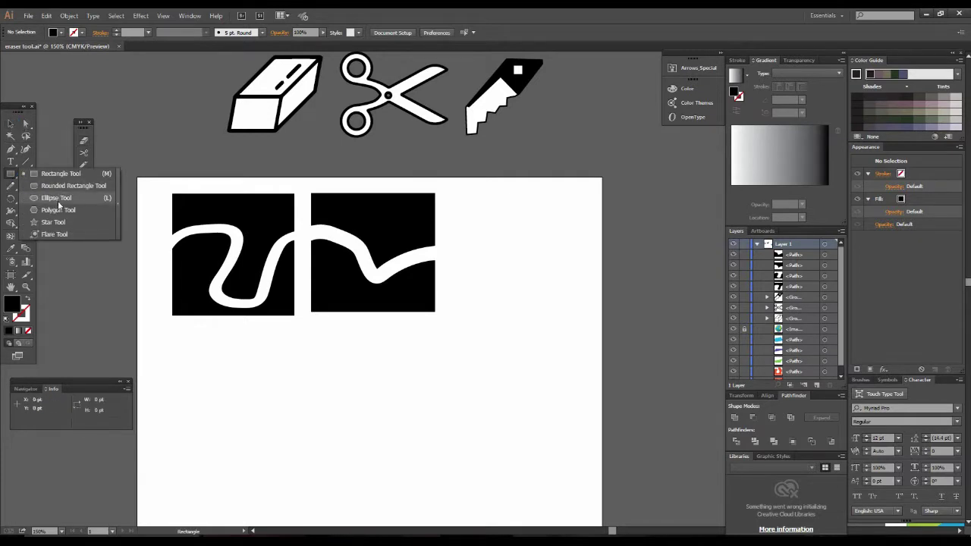
Draw a 184.667 pt black circle below the two erased squares
drag(270, 350, 409, 446)
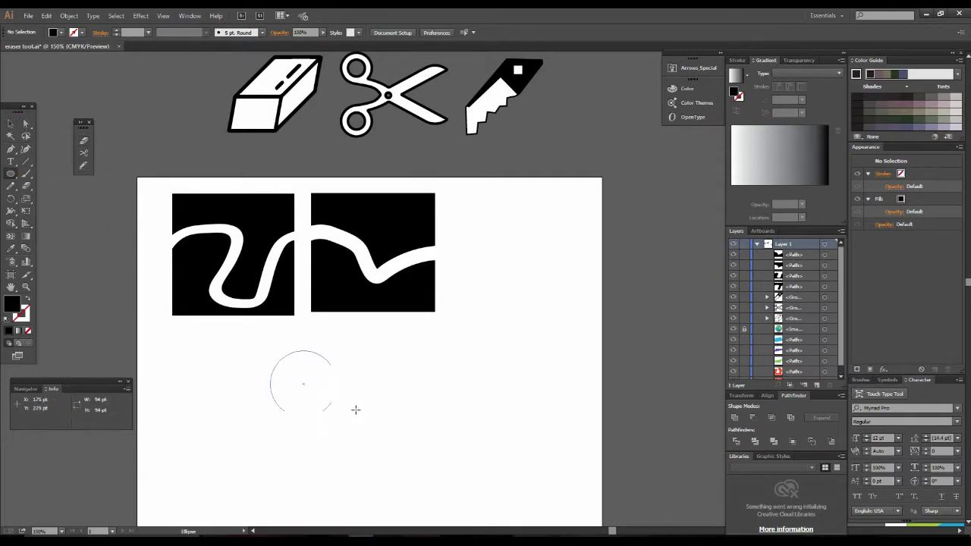
key(v)
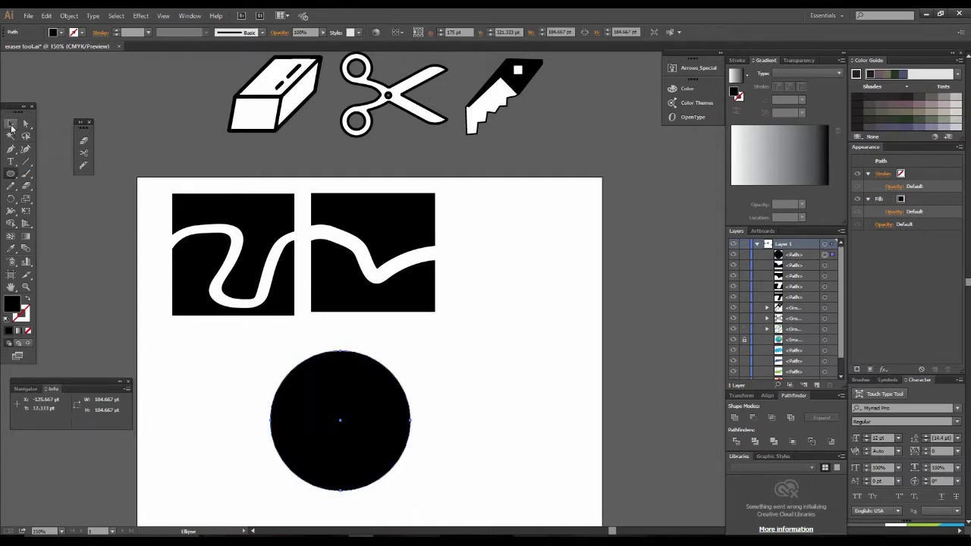
drag(381, 383, 390, 278)
key(ctrl+plus)
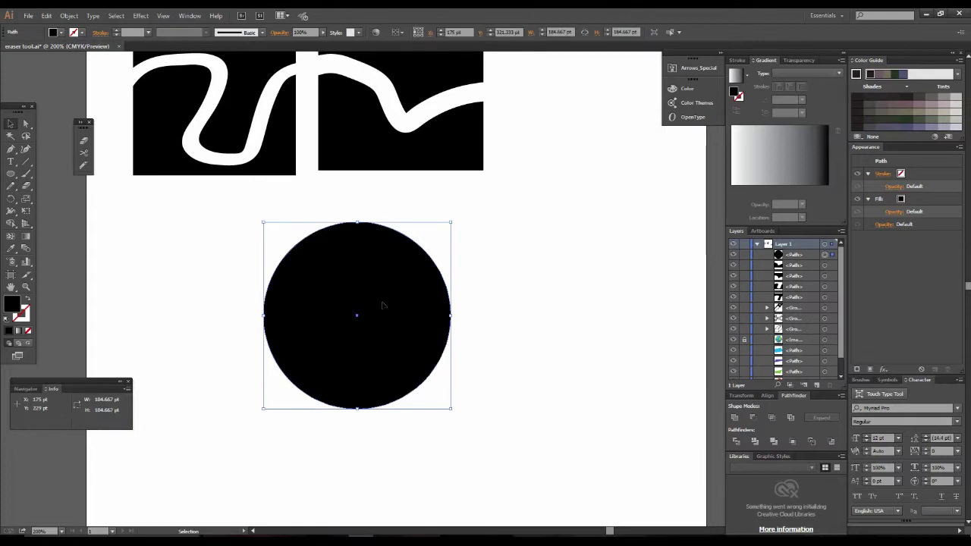
click(24, 184)
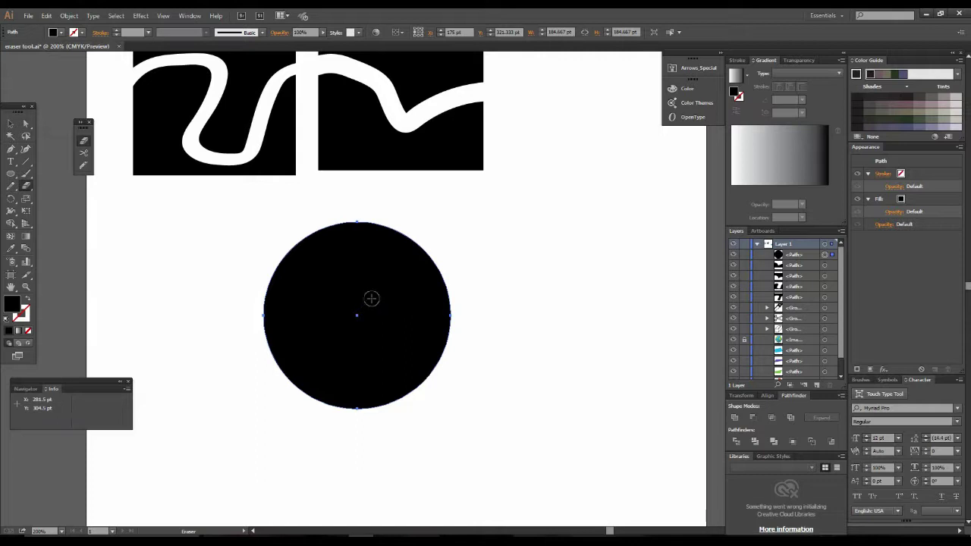
Shrink the eraser brush and erase a white squiggle through the black circle
key(bracketleft)
key(bracketright)
key(bracketright)
key(bracketright)
key(bracketright)
key(bracketright)
key(bracketright)
key(bracketright)
key(bracketleft)
key(bracketleft)
key(bracketleft)
key(bracketleft)
key(bracketleft)
key(bracketleft)
key(bracketleft)
key(bracketleft)
key(bracketleft)
key(bracketleft)
key(bracketleft)
key(bracketleft)
key(bracketleft)
key(bracketleft)
mouse_move(261, 268)
mouse_down()
mouse_move(380, 284)
mouse_move(503, 410)
mouse_up()
Move the circle to the right of the two squares and zoom in on all three
click(10, 123)
click(553, 329)
drag(443, 287, 527, 278)
key(ctrl+z)
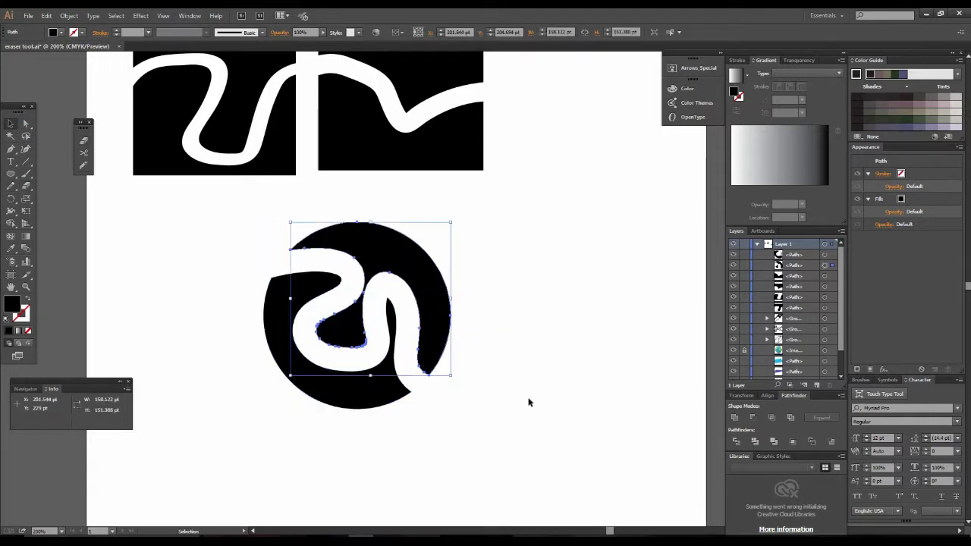
key(ctrl+minus)
scroll(531, 303, up, 2)
mouse_move(421, 394)
mouse_down()
mouse_move(596, 216)
mouse_move(576, 235)
mouse_up()
click(433, 283)
key(z)
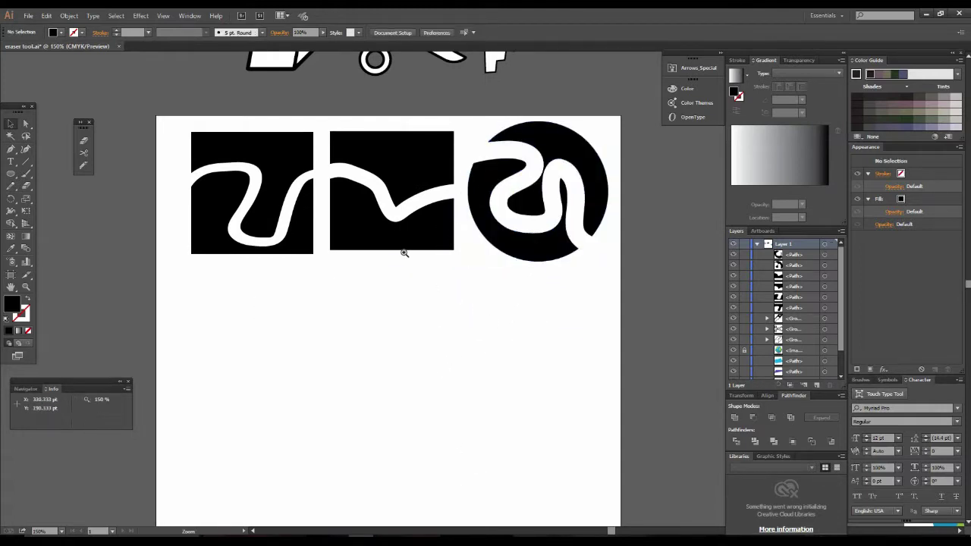
click(404, 252)
drag(400, 250, 332, 229)
Type 'artistic mentor' below the shapes and enlarge it to about 76.74 pt
key(v)
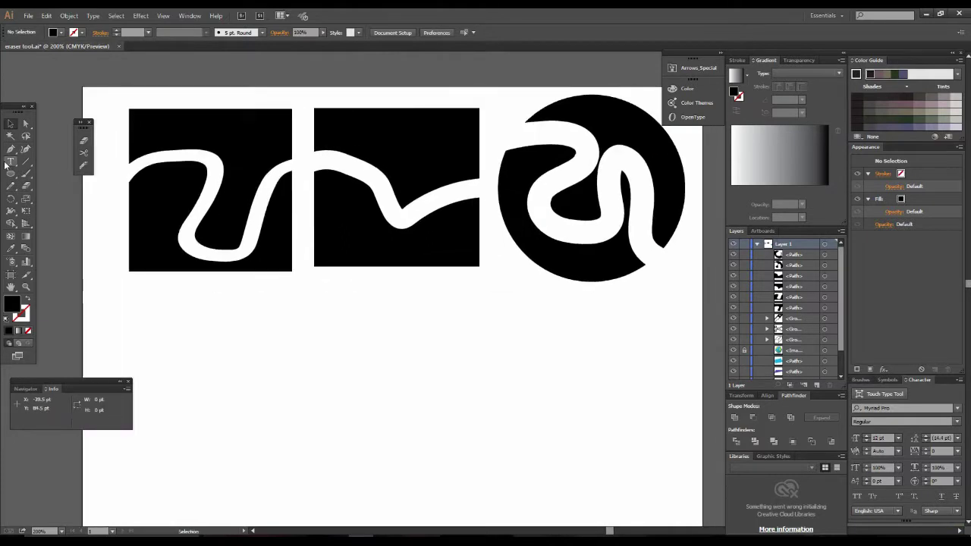
click(11, 161)
click(289, 388)
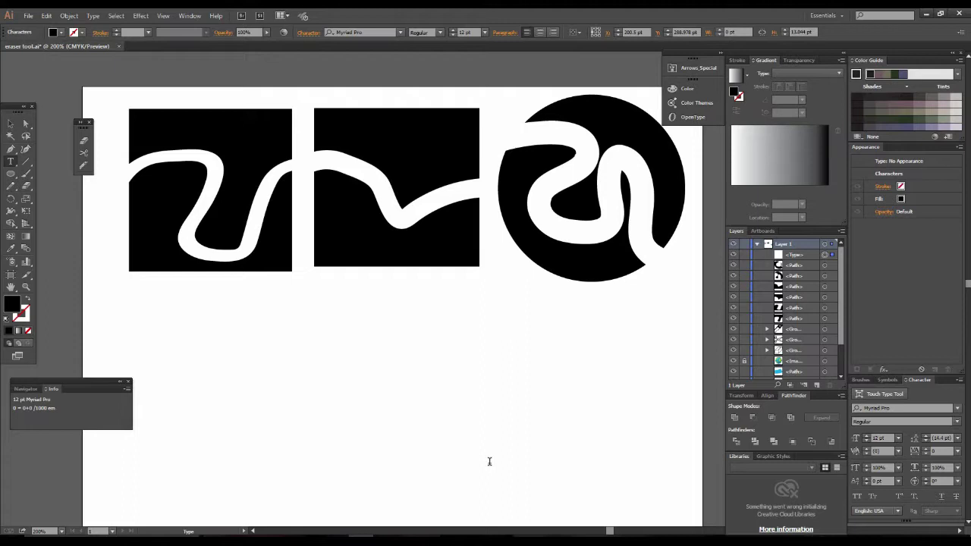
text(artistic mentor)
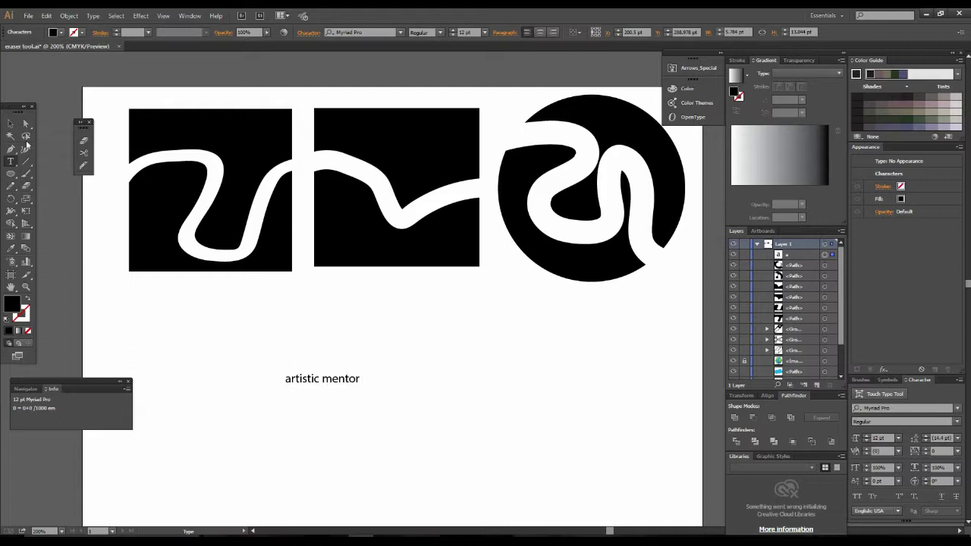
key(Escape)
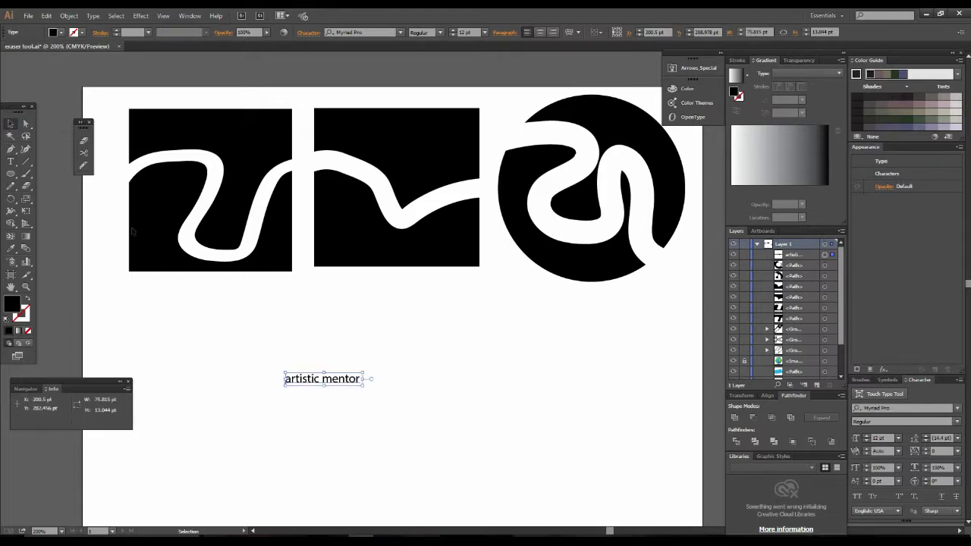
mouse_move(365, 387)
mouse_down()
mouse_move(570, 487)
mouse_move(505, 388)
mouse_up()
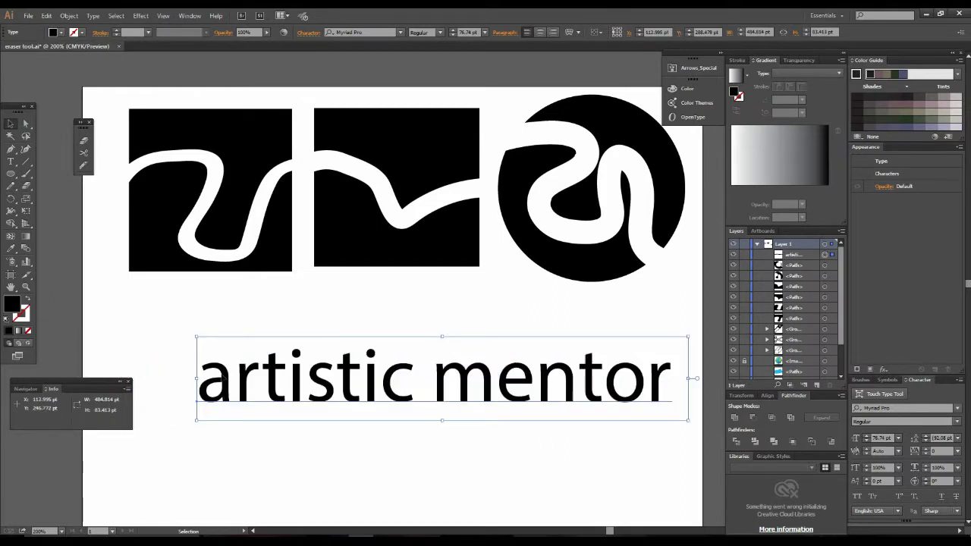
Capitalise the first letter so the text reads 'Artistic mentor'
key(t)
click(230, 377)
key(BackSpace)
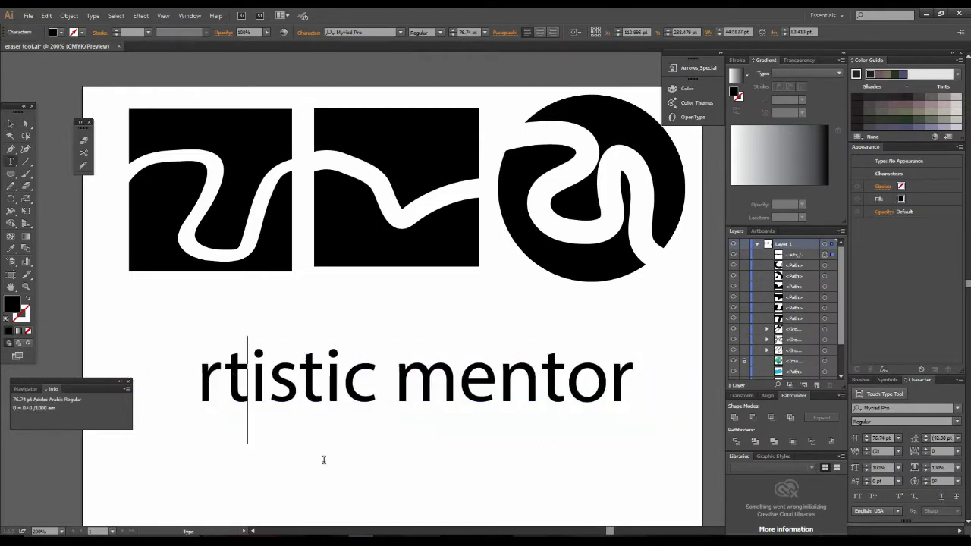
text(ش)
key(BackSpace)
key(super+space)
text(A)
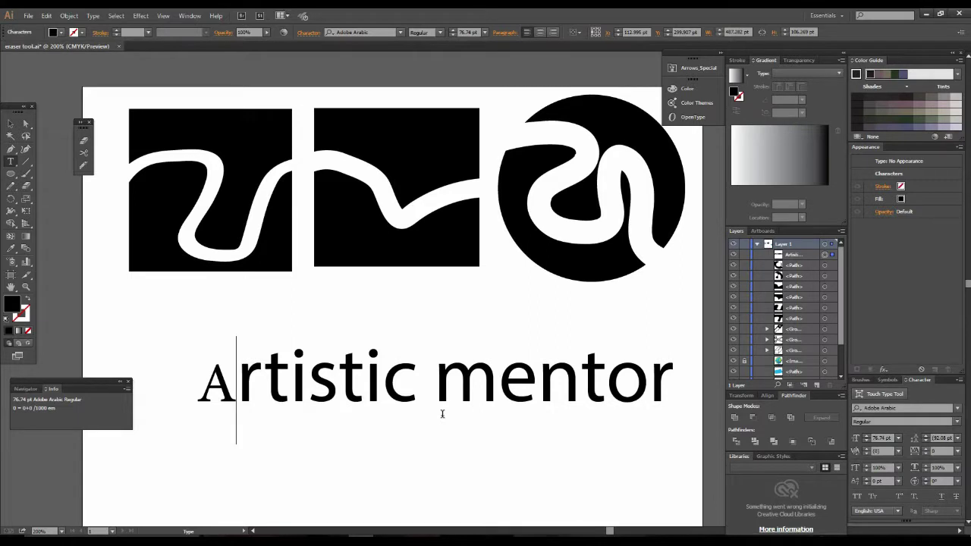
key(BackSpace)
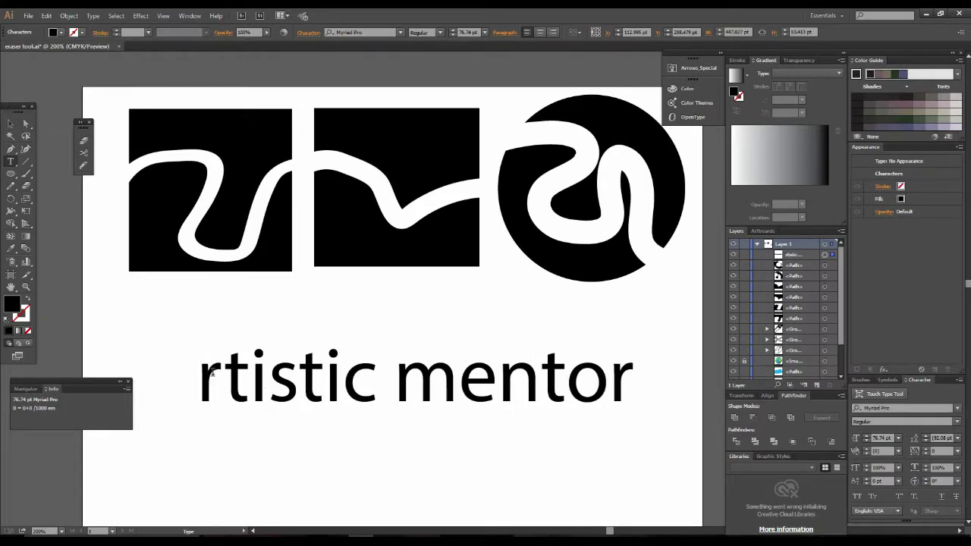
key(BackSpace)
text(a)
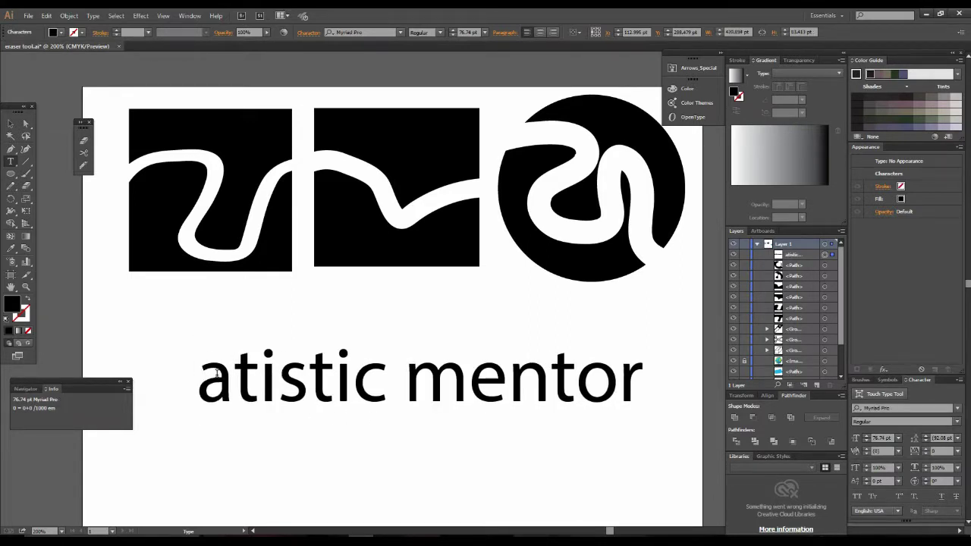
key(BackSpace)
text(A)
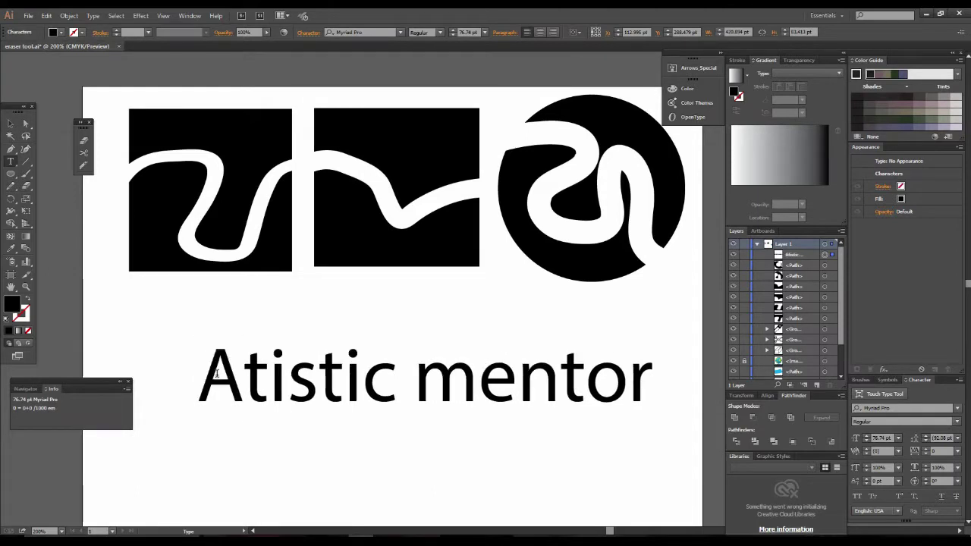
text(r)
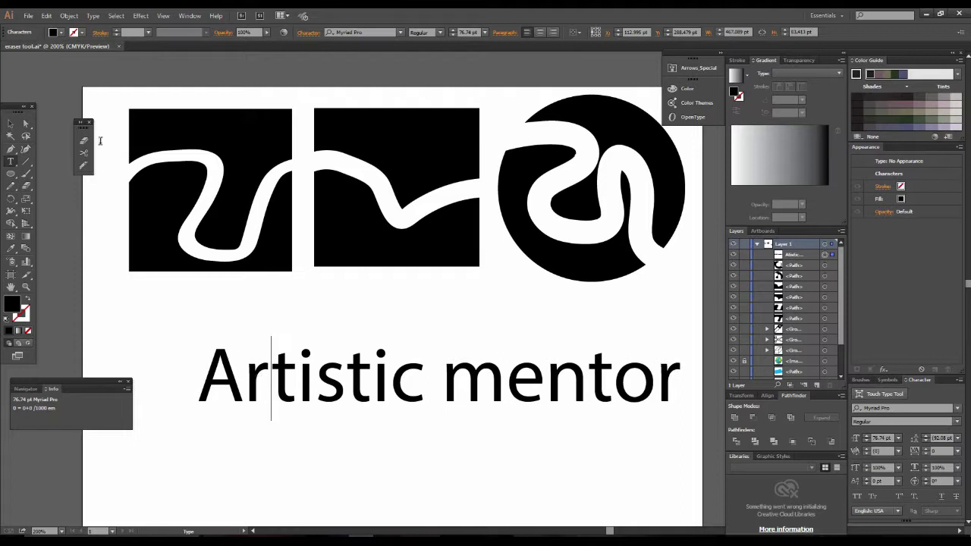
click(11, 123)
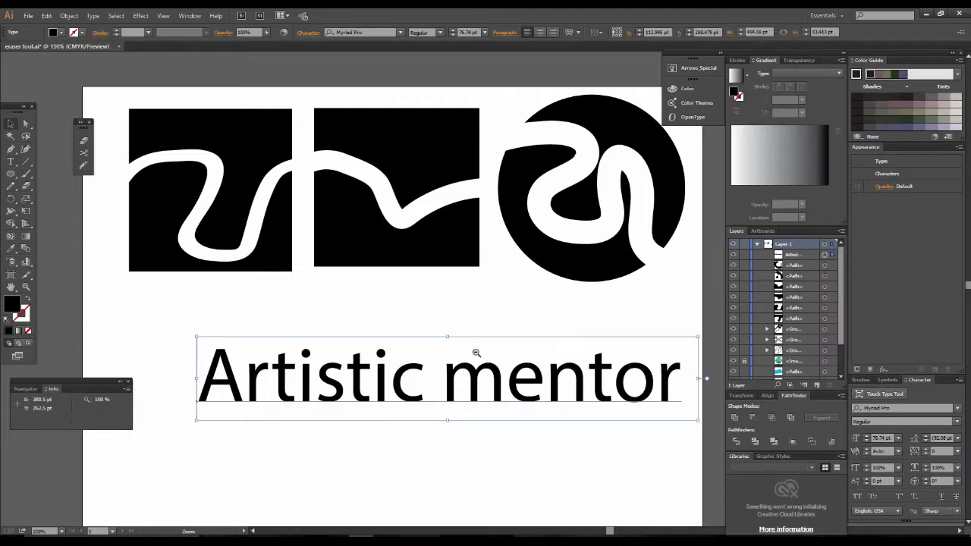
Frame the three erased shapes and the 'Artistic mentor' text with the Selection tool active
alt+click(476, 321)
alt+click(476, 320)
click(491, 312)
click(492, 313)
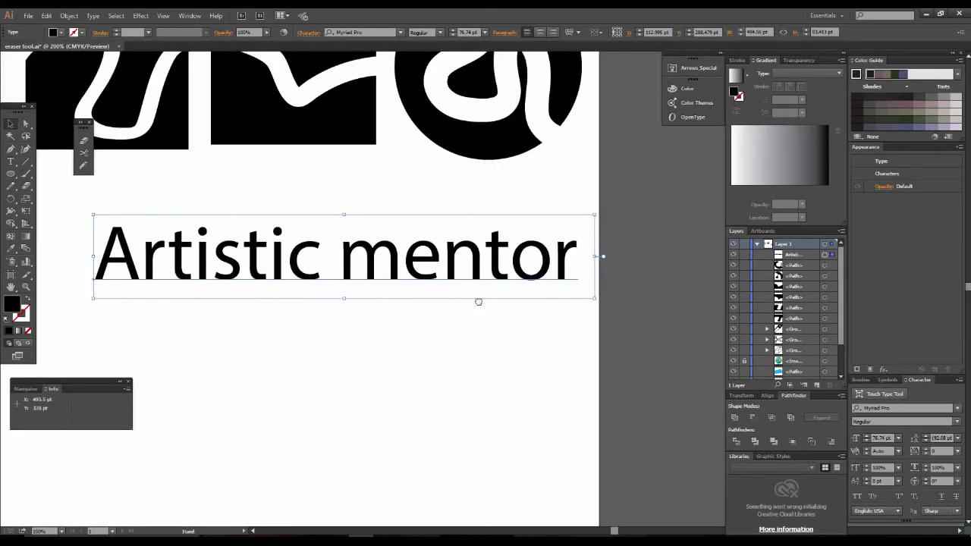
drag(319, 258, 436, 334)
key(v)
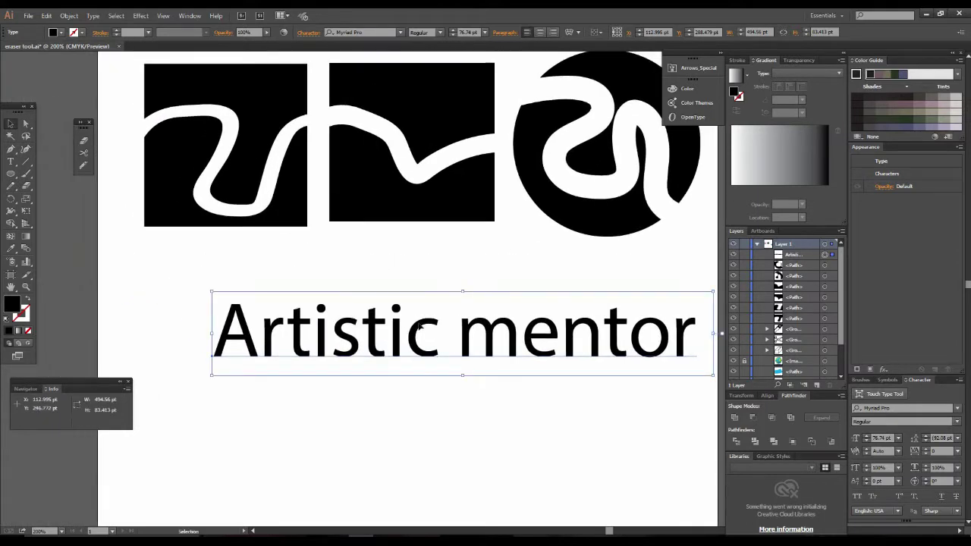
click(83, 142)
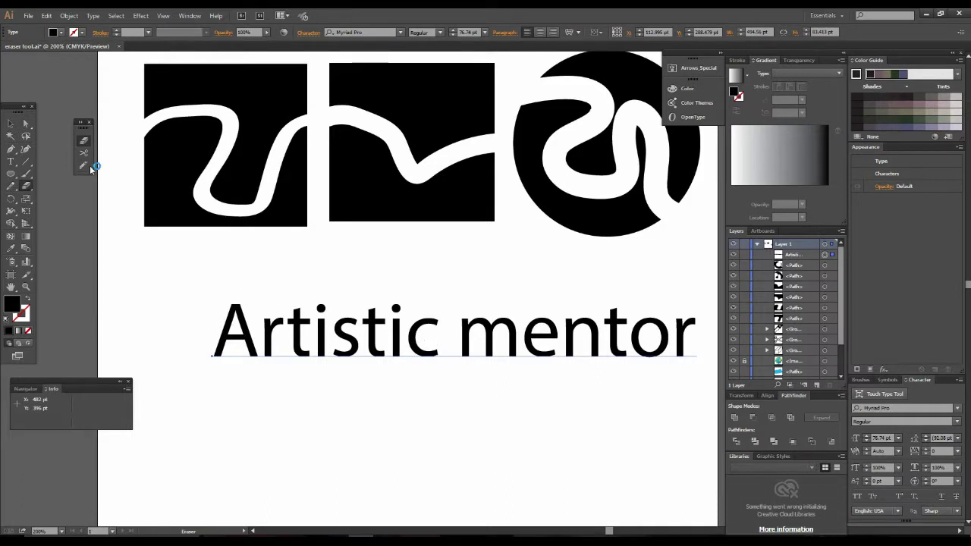
click(11, 123)
scroll(485, 365, down, 3)
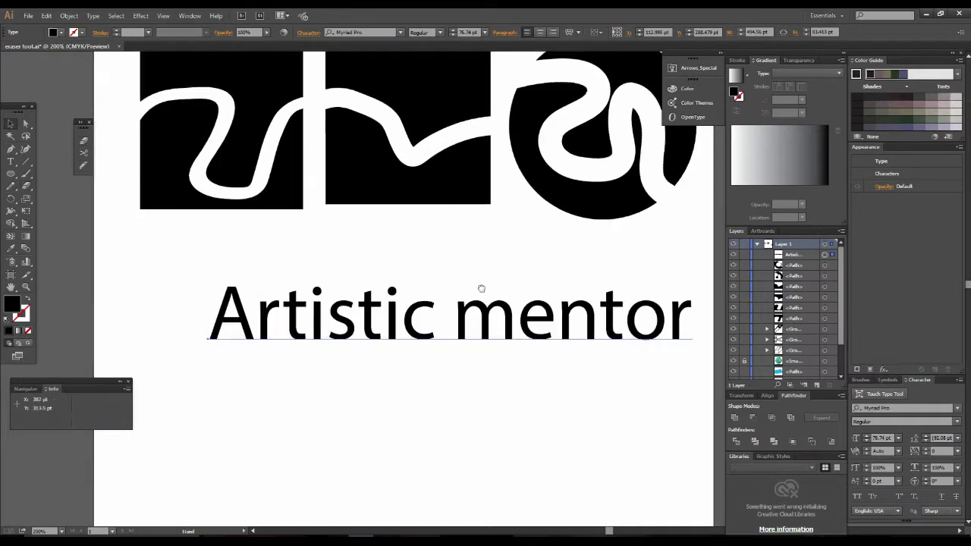
Convert 'Artistic mentor' to outlines and select the outlined group
right_click(367, 250)
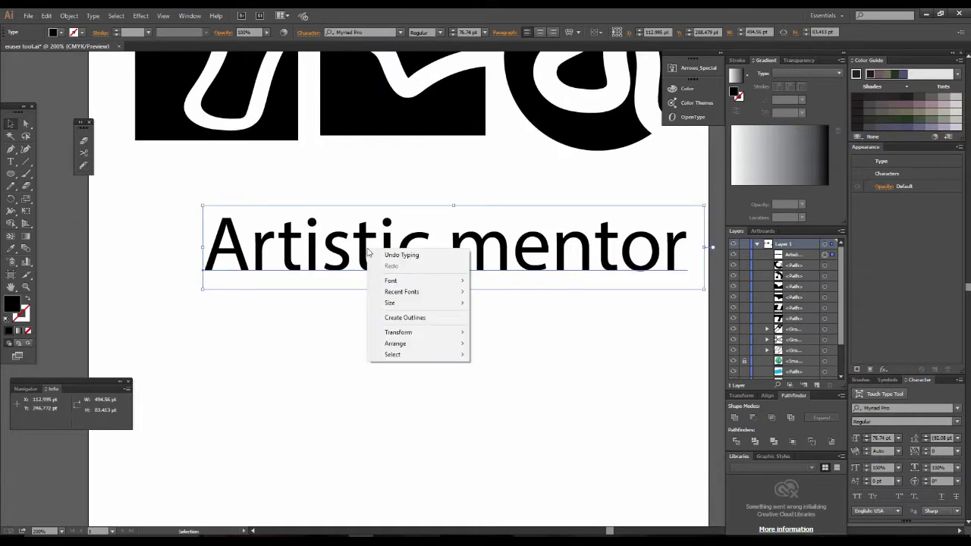
click(415, 318)
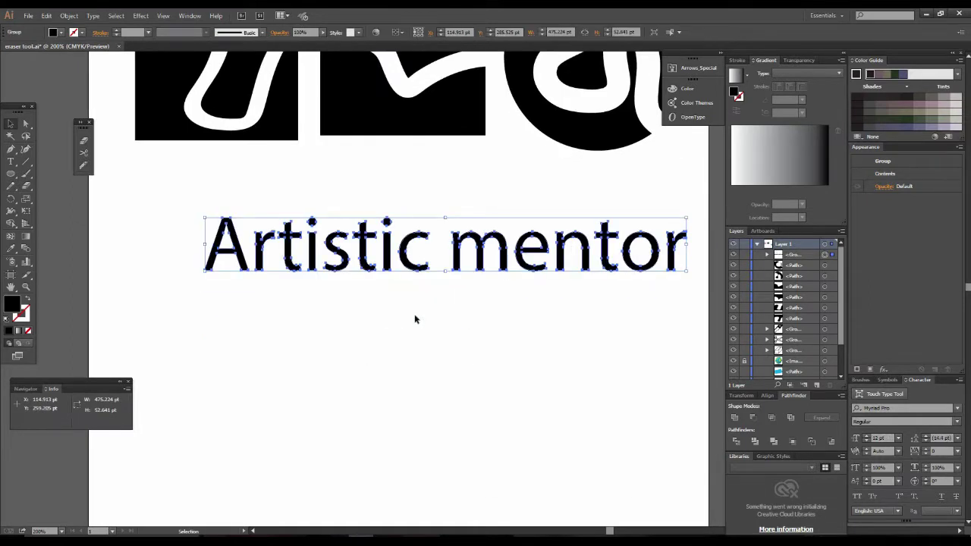
scroll(419, 318, up, 3)
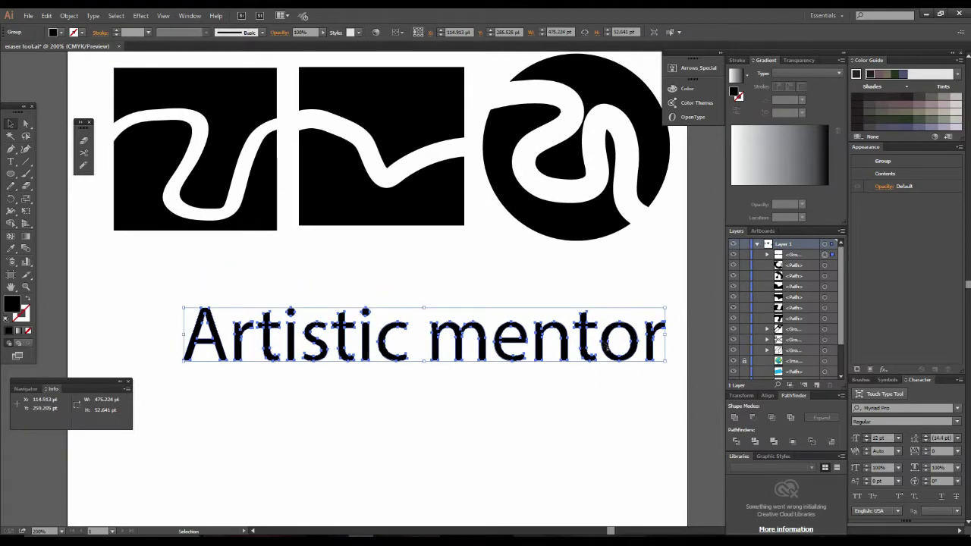
click(430, 387)
click(427, 341)
Undo the conversion, then apply Create Outlines to the text again
right_click(454, 341)
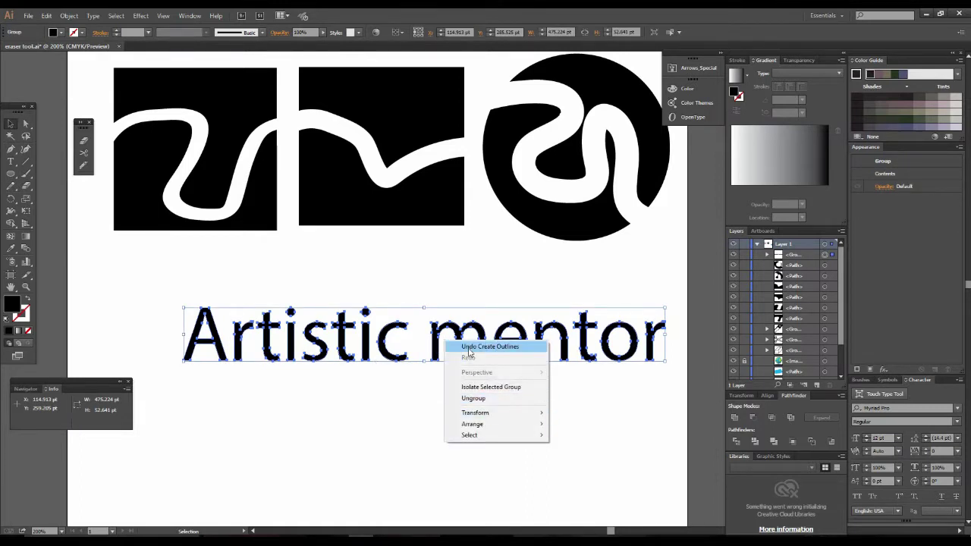
click(377, 418)
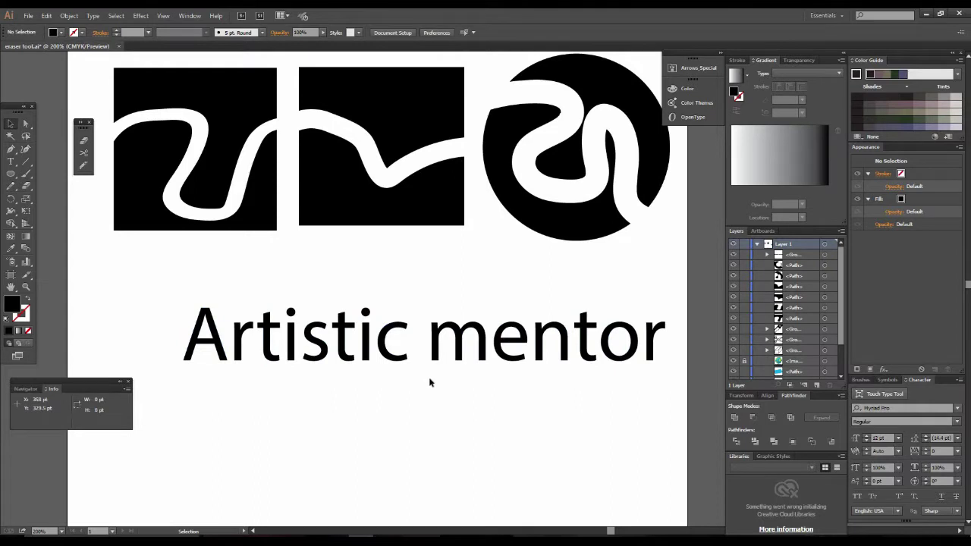
key(ctrl+z)
right_click(365, 346)
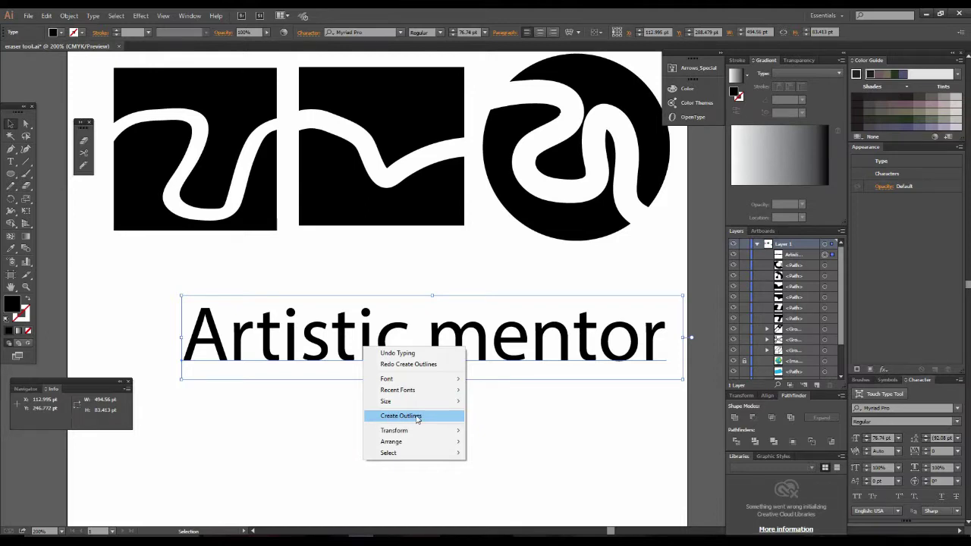
click(416, 418)
Erase a horizontal band through the outlined letters, then zoom in to inspect the cuts
click(83, 142)
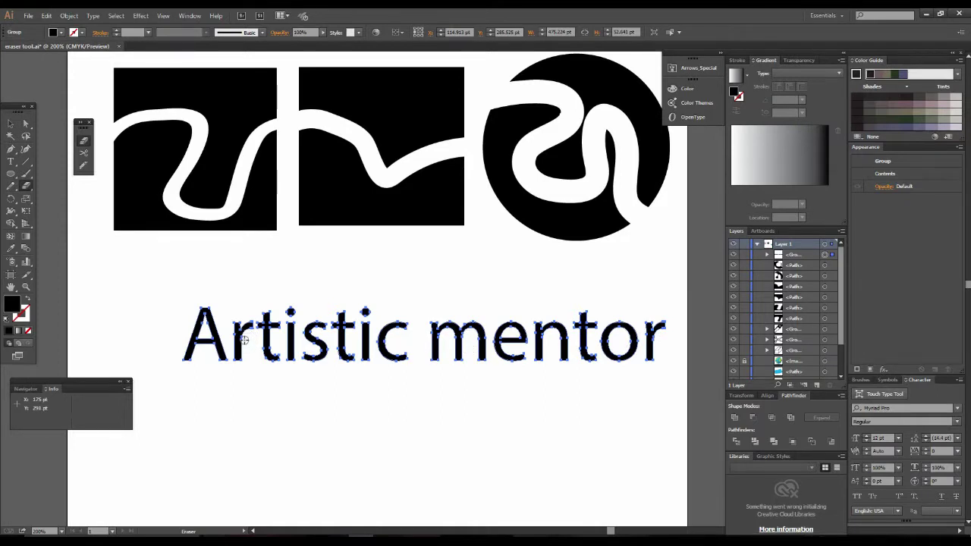
mouse_move(182, 338)
mouse_down()
mouse_move(617, 346)
mouse_move(697, 301)
mouse_up()
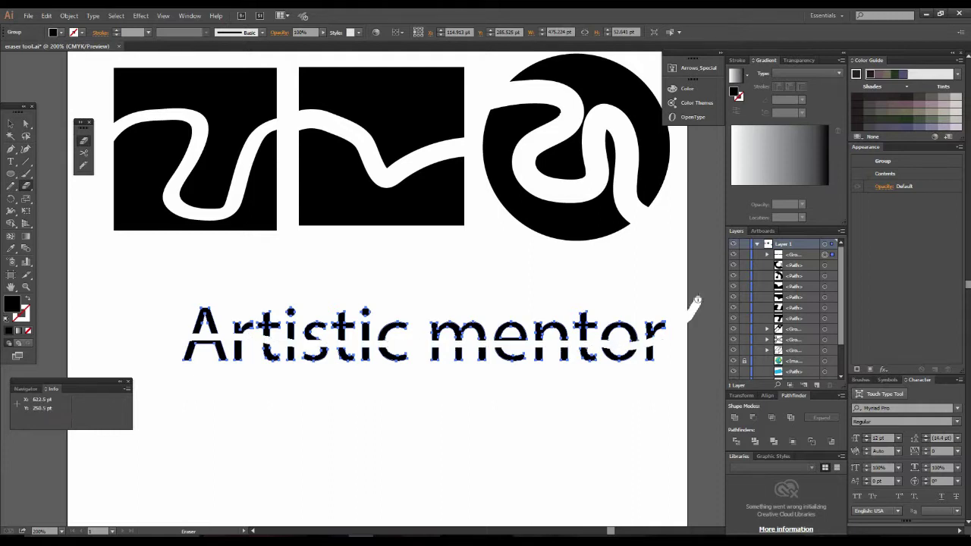
click(10, 123)
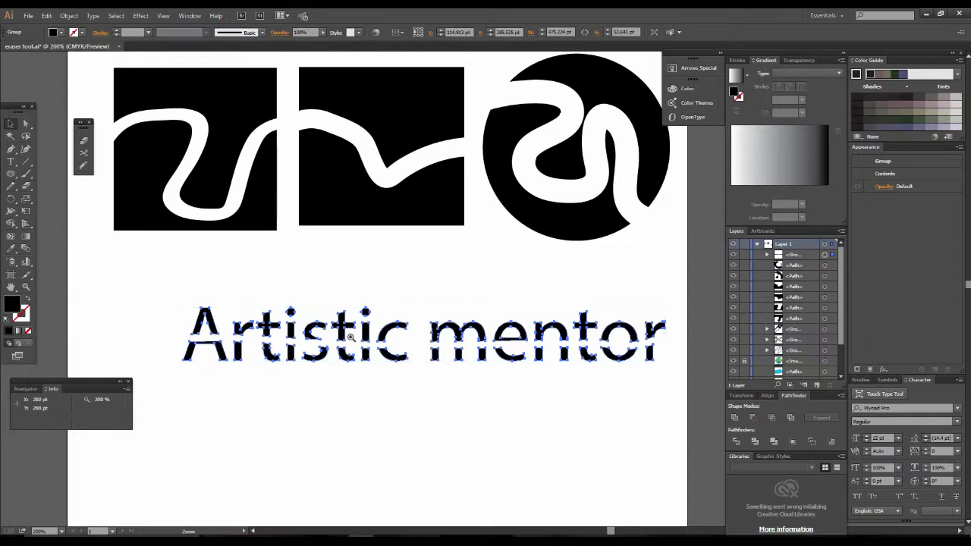
key(ctrl+=)
drag(424, 292, 451, 256)
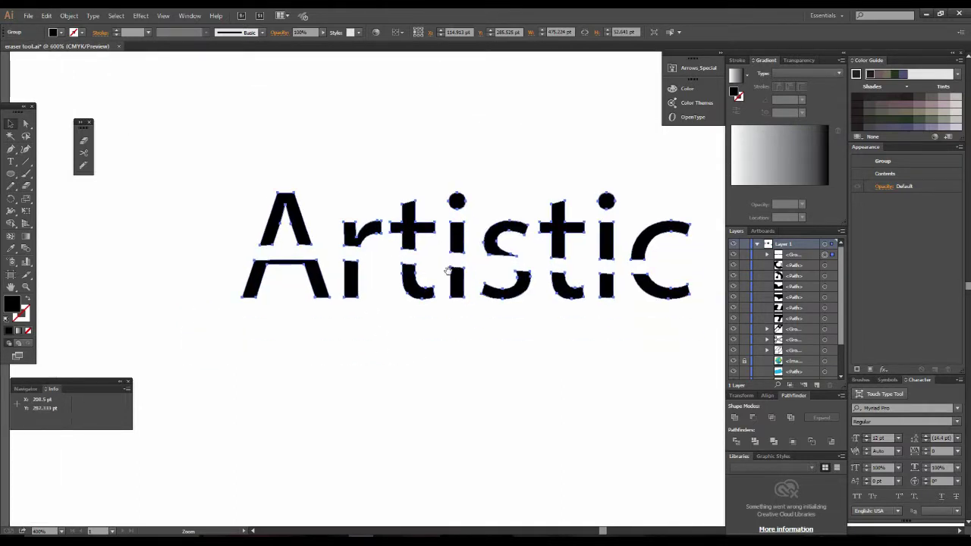
key(ctrl+=)
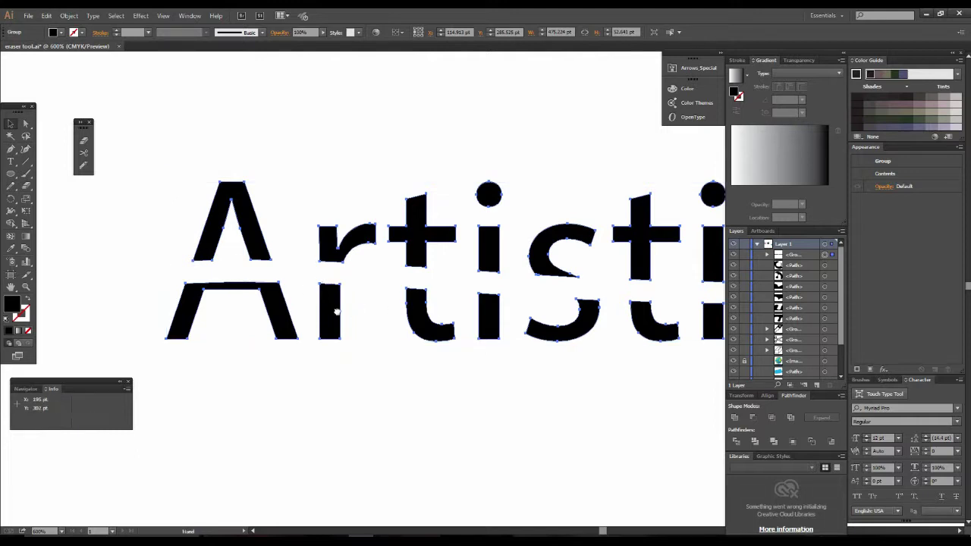
key(ctrl+minus)
key(ctrl+minus)
key(ctrl+minus)
drag(548, 301, 399, 316)
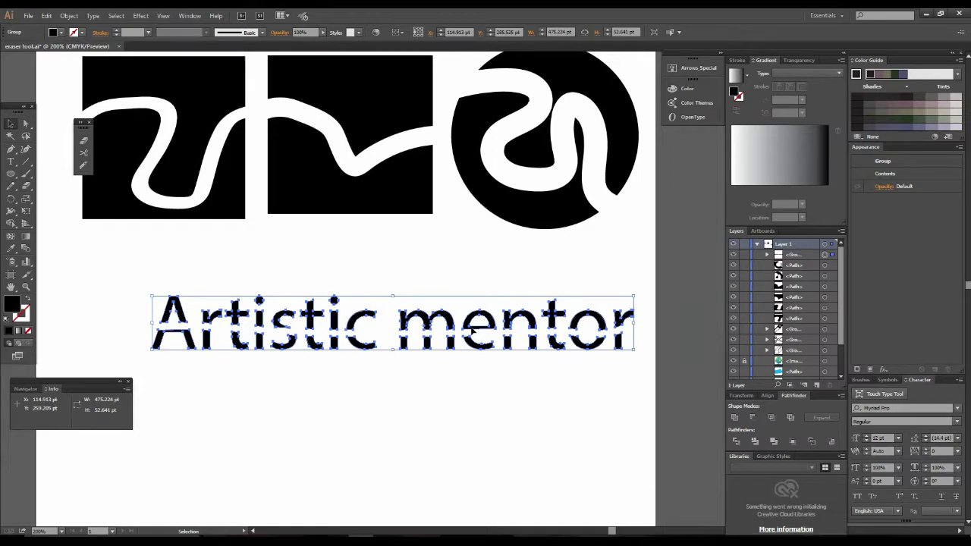
Ungroup the sliced 'Artistic mentor' letters and lift the top half of the A
right_click(436, 329)
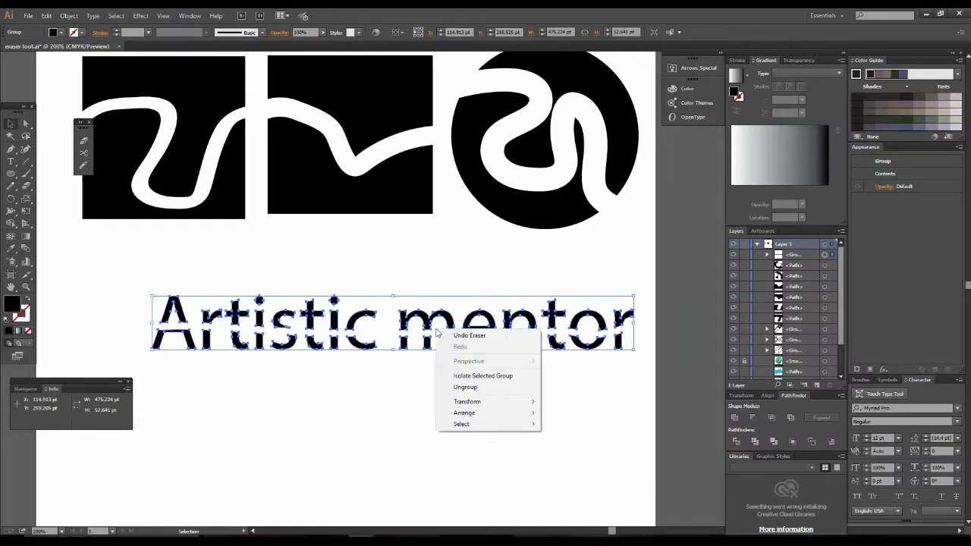
click(466, 388)
click(348, 413)
key(ctrl+plus)
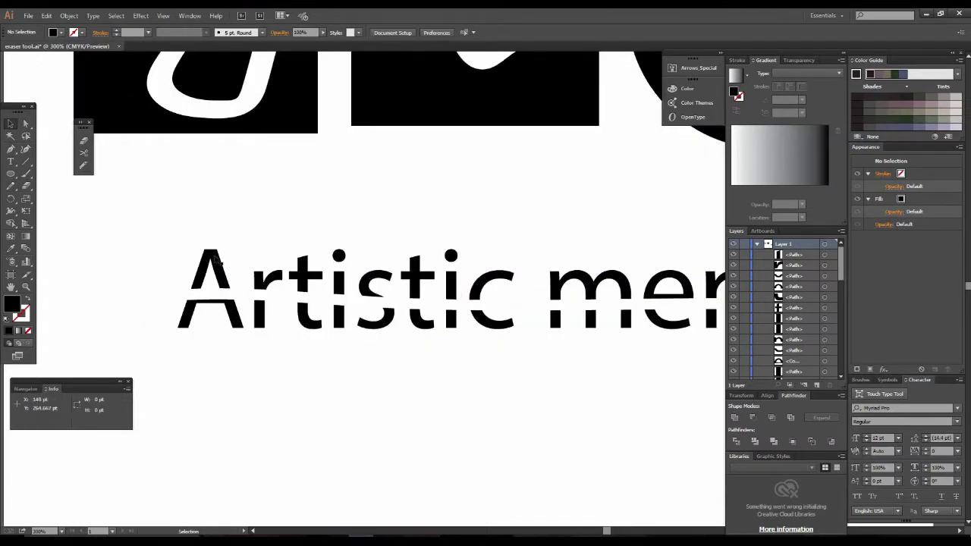
click(222, 269)
drag(216, 258, 213, 238)
mouse_move(169, 301)
mouse_down()
mouse_move(242, 336)
mouse_move(240, 412)
mouse_up()
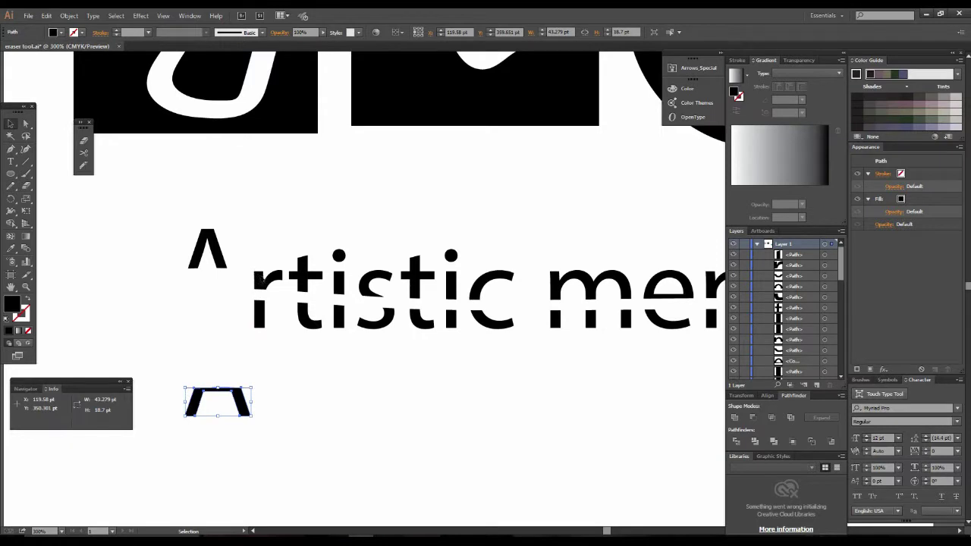
Shift the r, t and i letter halves, then undo those moves
drag(260, 281, 256, 220)
drag(266, 327, 301, 384)
drag(310, 317, 337, 386)
drag(306, 278, 302, 229)
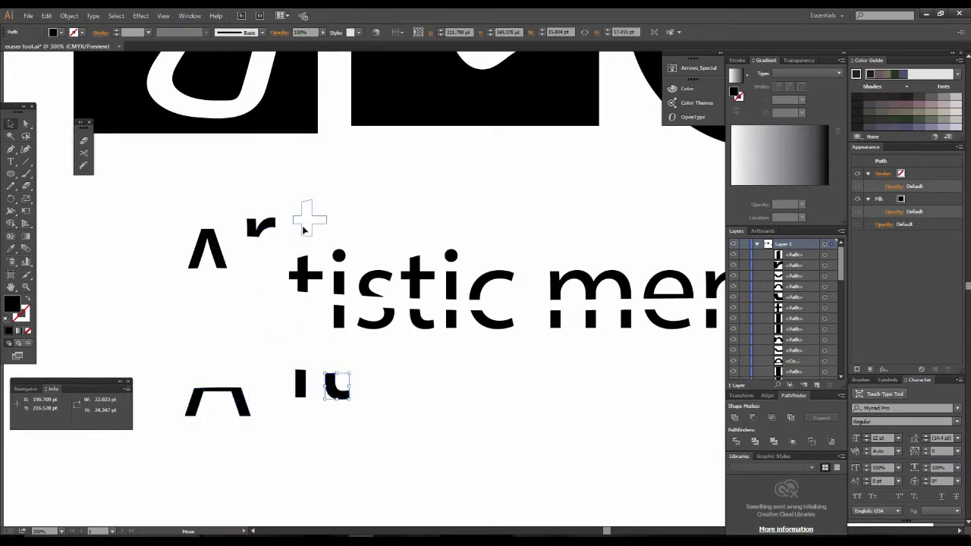
drag(339, 282, 346, 227)
key(ctrl+z)
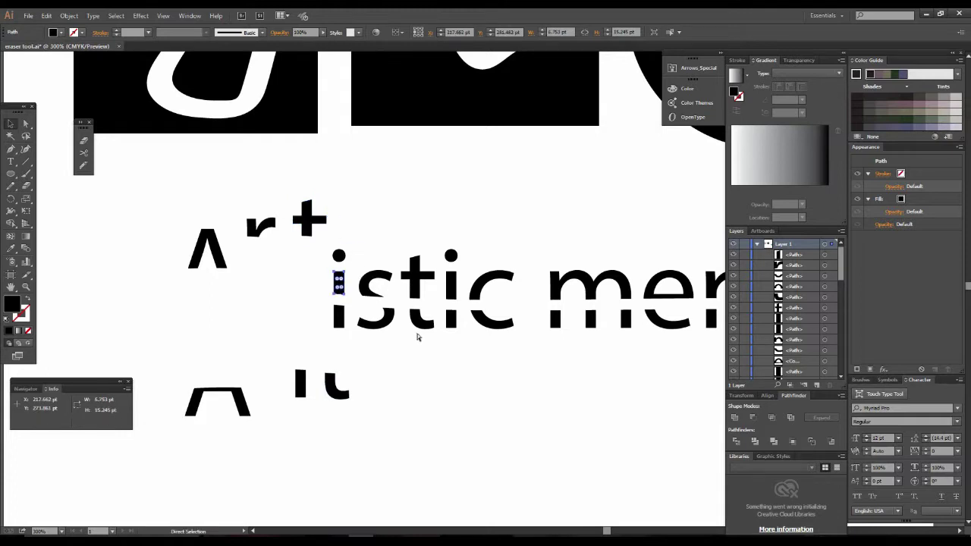
key(ctrl+z)
key(ctrl+z)
key(ctrl+z)
key(ctrl+z)
key(ctrl+z)
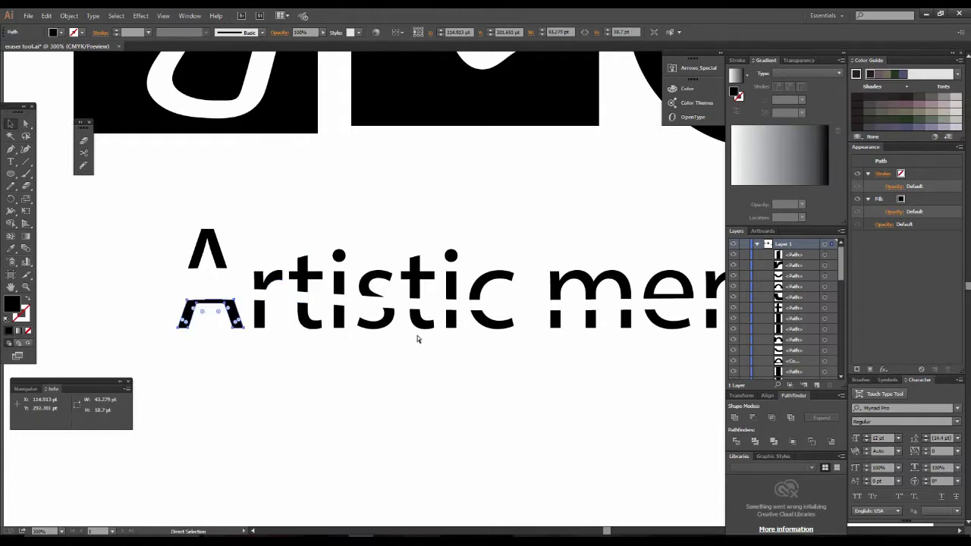
key(ctrl+z)
Marquee-select all 'Artistic mentor' pieces and regroup them with Ctrl+G
key(ctrl+minus)
key(ctrl+minus)
key(ctrl+minus)
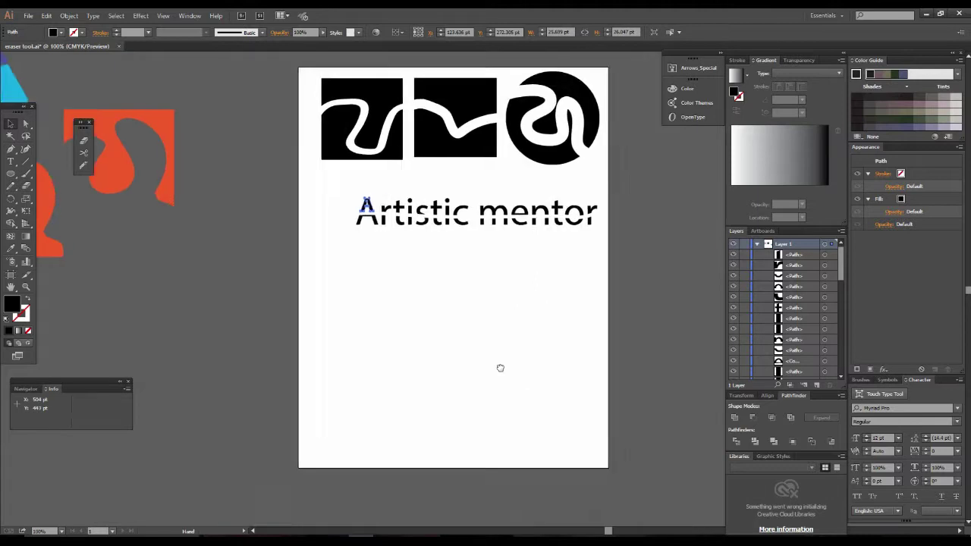
drag(499, 368, 445, 458)
drag(286, 266, 541, 325)
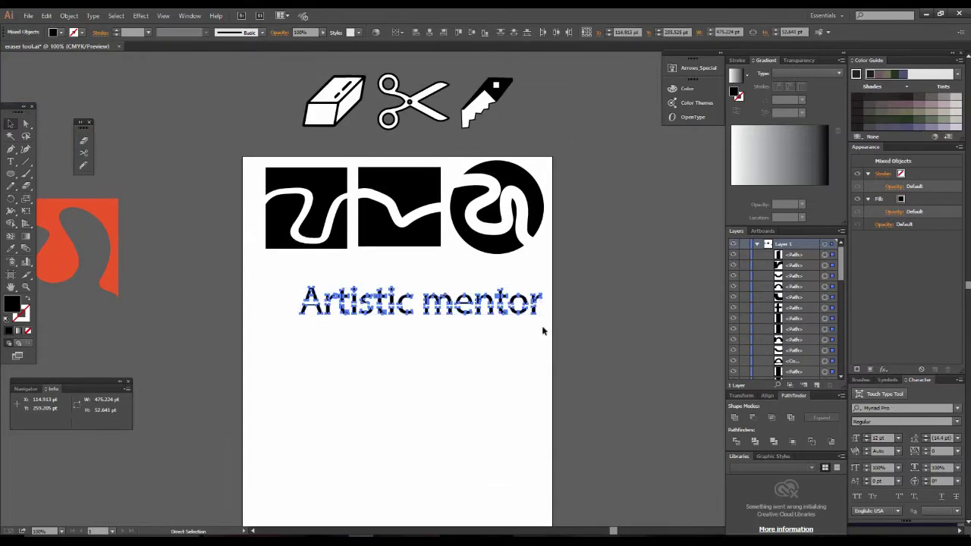
key(ctrl+g)
key(v)
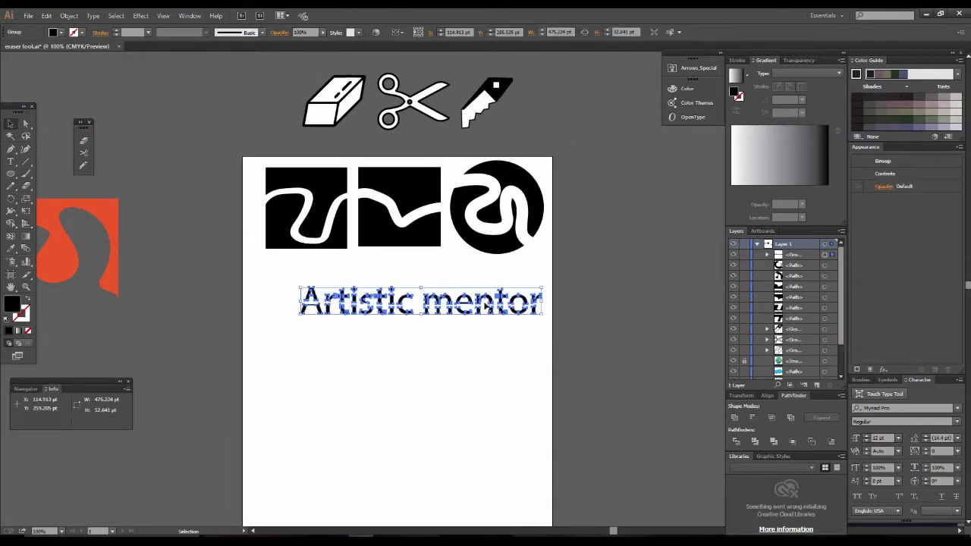
drag(433, 304, 413, 284)
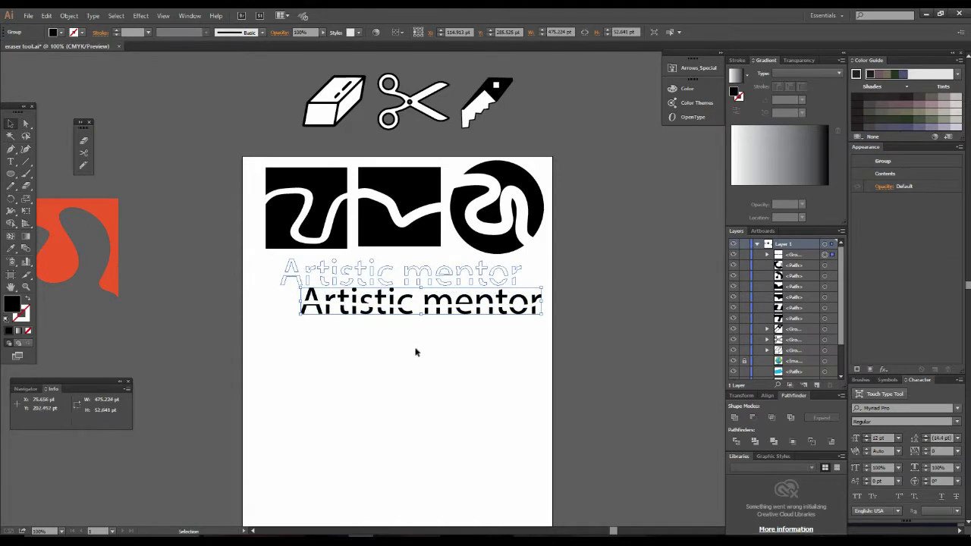
key(ctrl+z)
scroll(416, 362, down, 2)
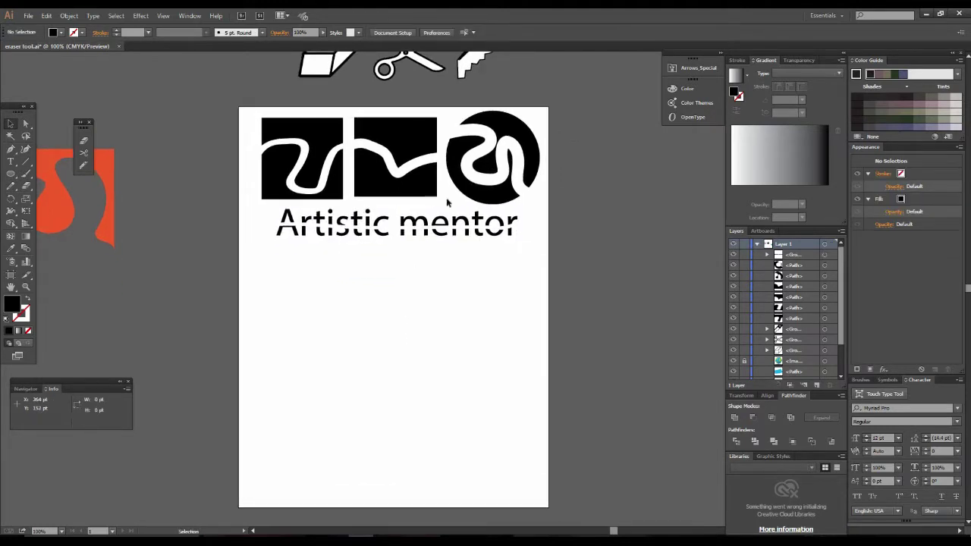
drag(444, 220, 483, 259)
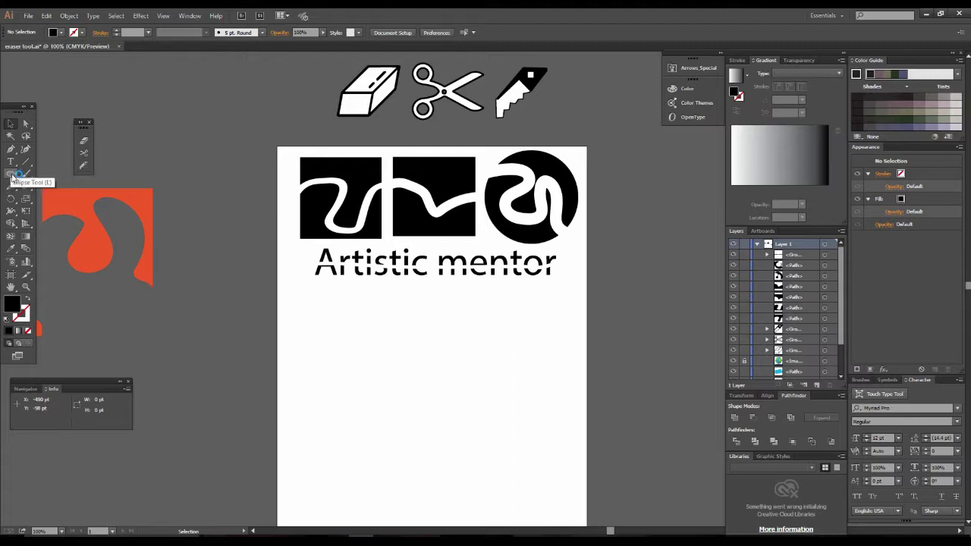
Draw a black square below the 'Artistic mentor' lettering and resize it to 206 pt
drag(11, 174, 37, 175)
click(36, 175)
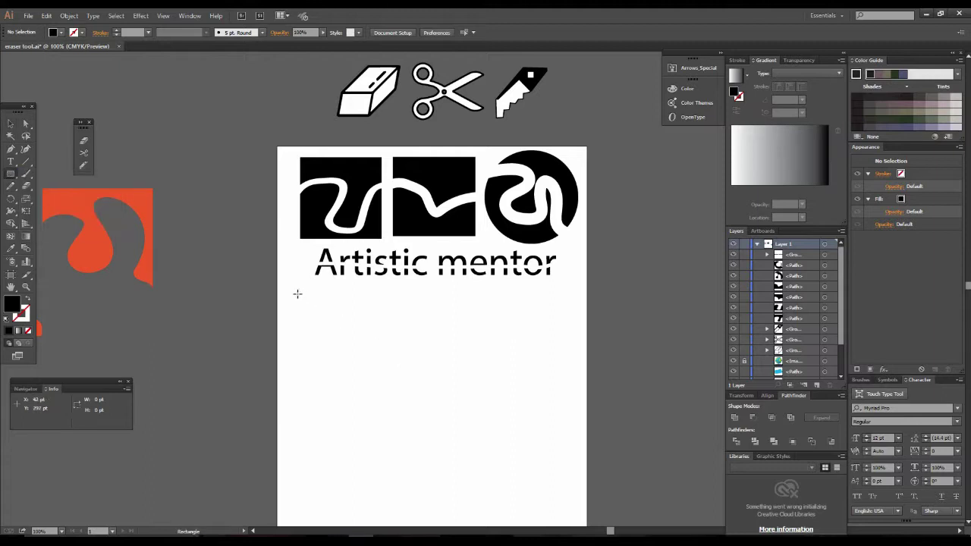
mouse_move(307, 297)
mouse_down()
mouse_move(382, 375)
mouse_move(372, 363)
mouse_move(429, 408)
mouse_move(353, 363)
mouse_move(405, 396)
mouse_move(386, 382)
mouse_move(440, 389)
mouse_move(432, 382)
mouse_move(442, 375)
mouse_move(288, 402)
mouse_move(446, 375)
mouse_move(319, 385)
mouse_move(364, 377)
mouse_move(410, 400)
mouse_up()
key(v)
drag(367, 344, 355, 341)
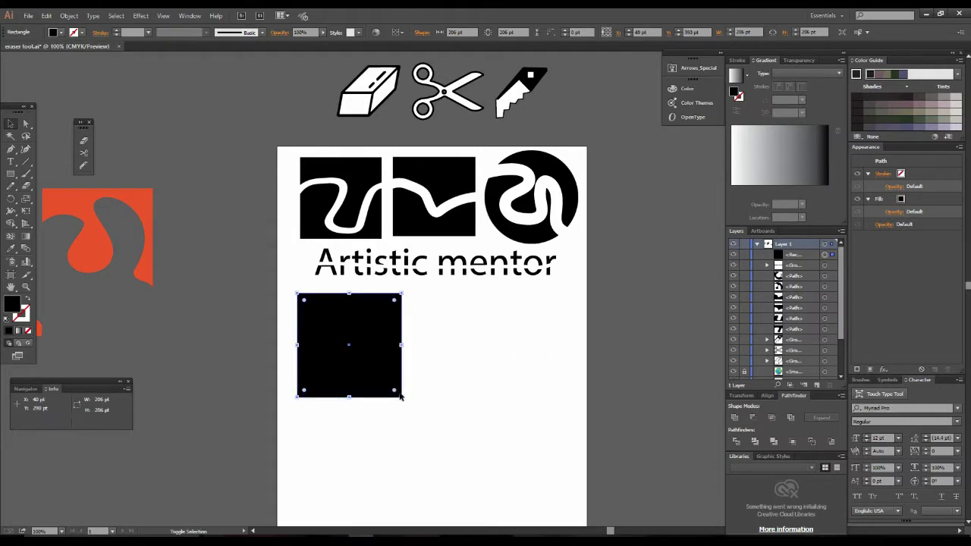
drag(402, 399, 383, 379)
click(361, 417)
click(386, 350)
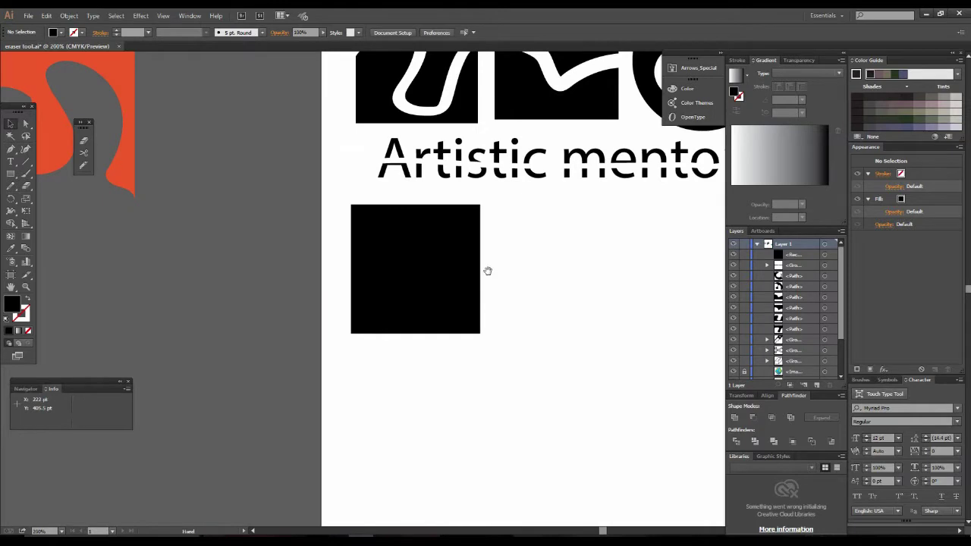
Cut the black square across with Scissors at its left and right edges
click(488, 268)
click(430, 325)
key(v)
click(402, 271)
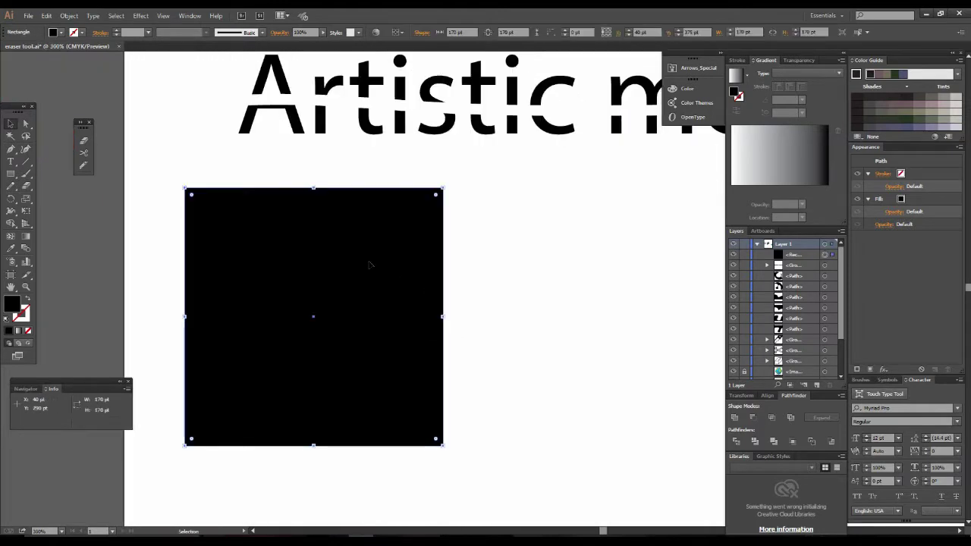
click(10, 124)
click(84, 154)
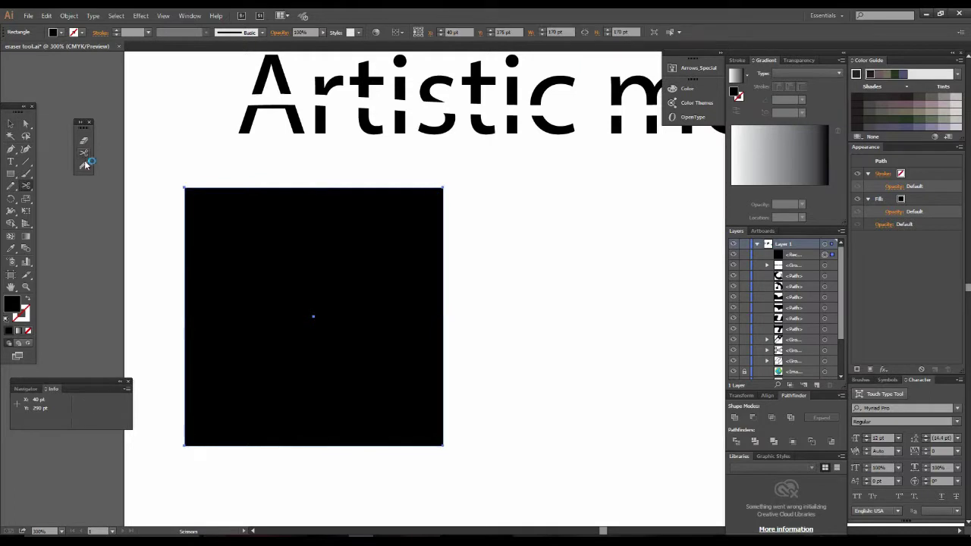
click(183, 273)
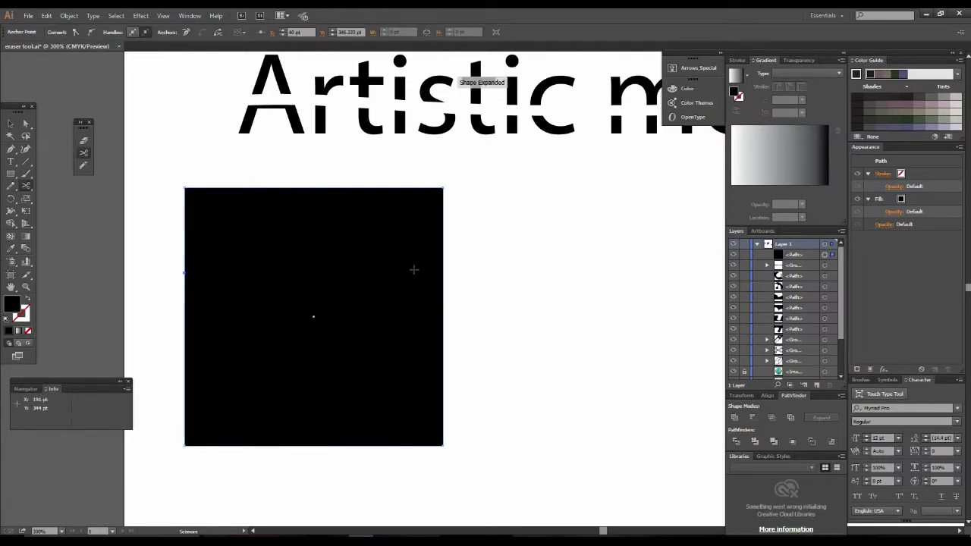
click(444, 266)
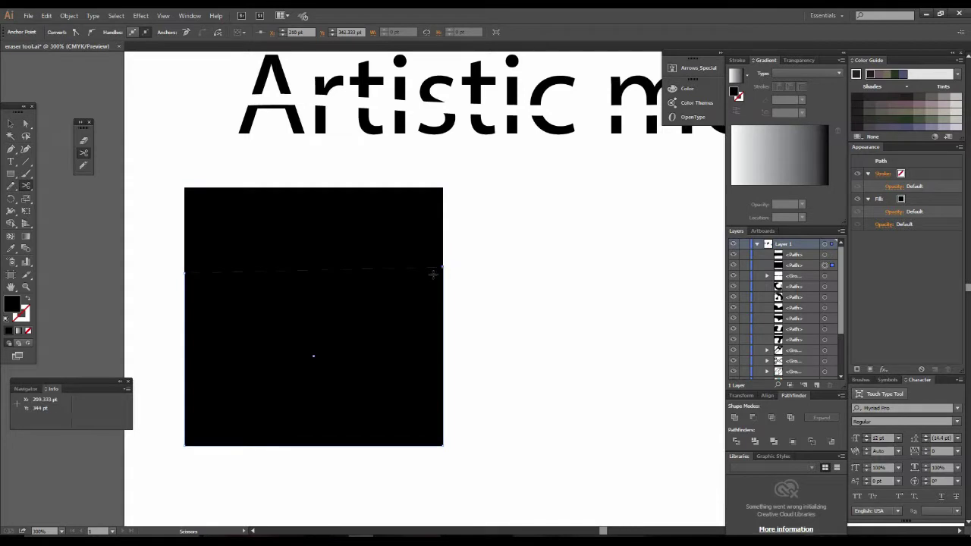
Pull the upper and lower square pieces apart
click(10, 124)
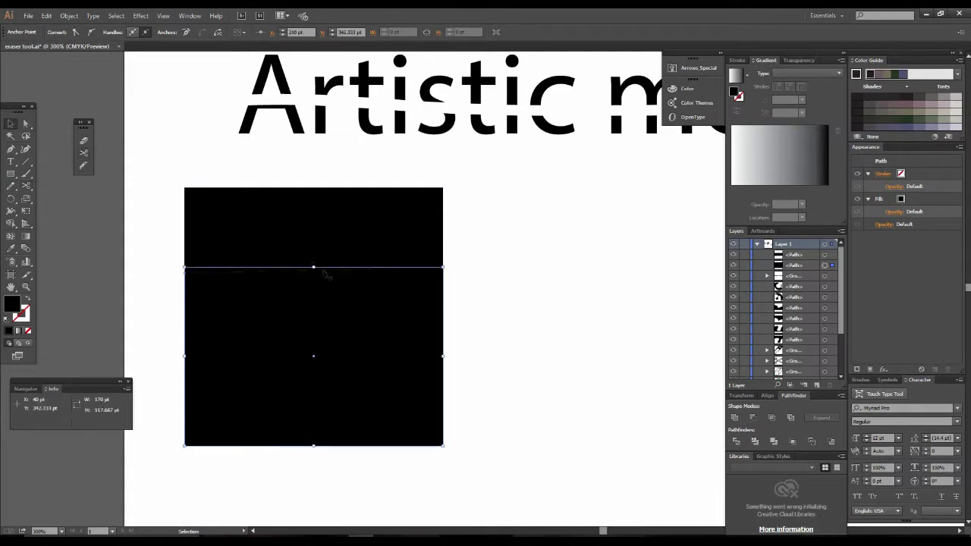
click(599, 238)
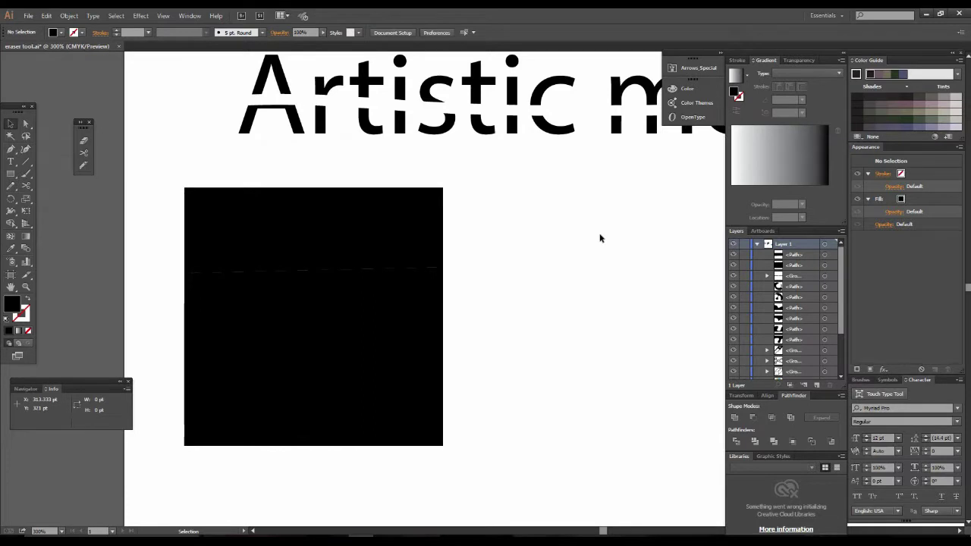
drag(375, 322, 393, 428)
drag(402, 251, 407, 200)
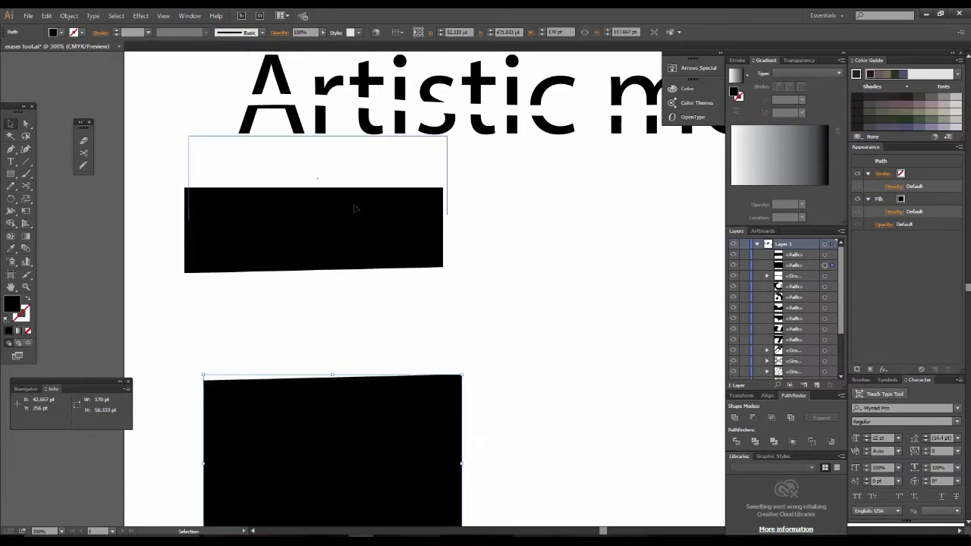
scroll(440, 329, down, 3)
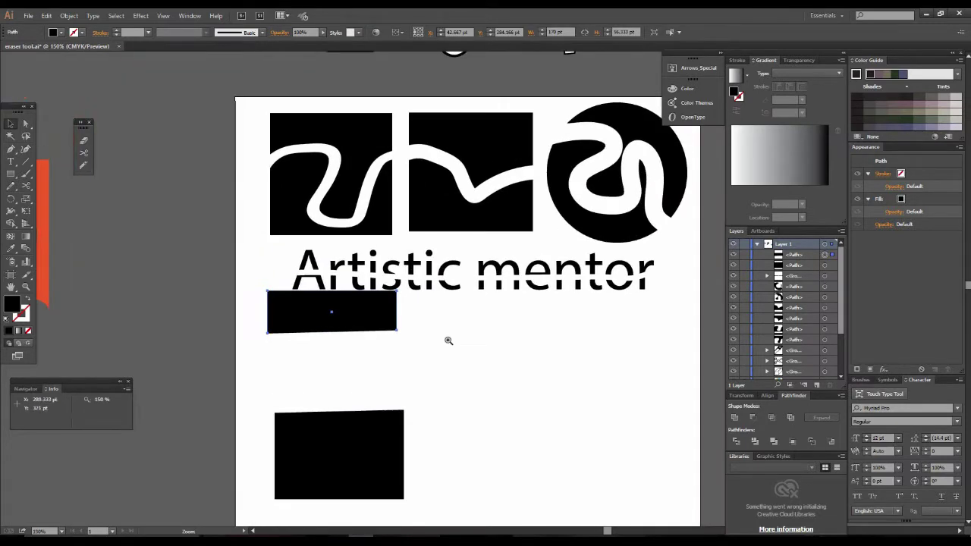
scroll(479, 338, up, 2)
scroll(479, 338, down, 1)
scroll(487, 331, down, 1)
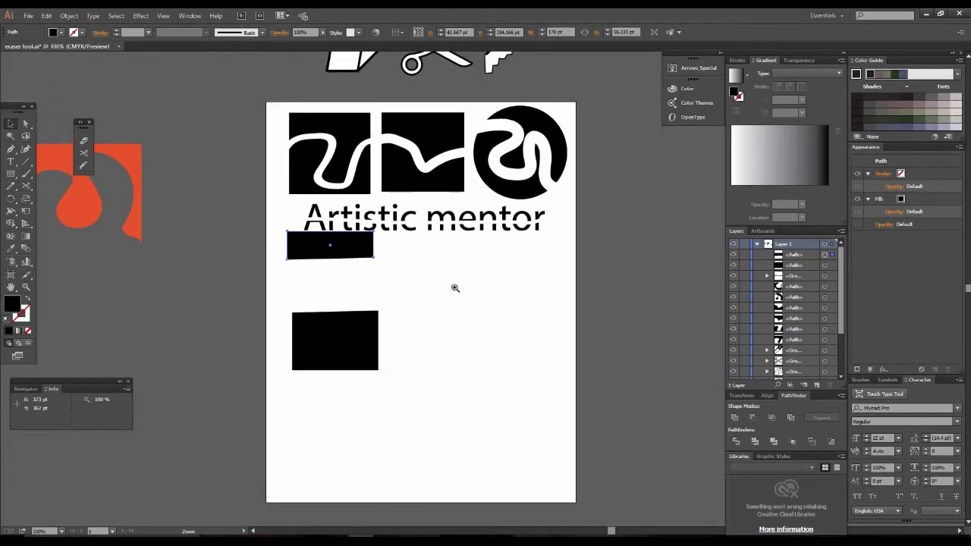
Realign the two square pieces with a thin gap and move them down together
click(455, 288)
drag(264, 229, 266, 256)
drag(307, 356, 299, 307)
mouse_move(216, 231)
mouse_down()
mouse_move(353, 341)
mouse_move(341, 340)
mouse_up()
click(428, 398)
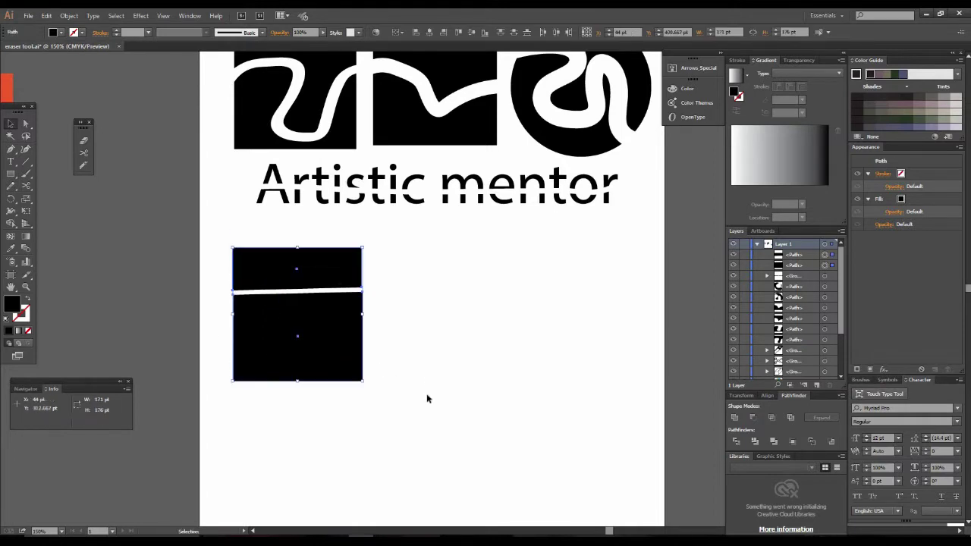
ctrl+click(430, 289)
click(397, 332)
ctrl+click(401, 326)
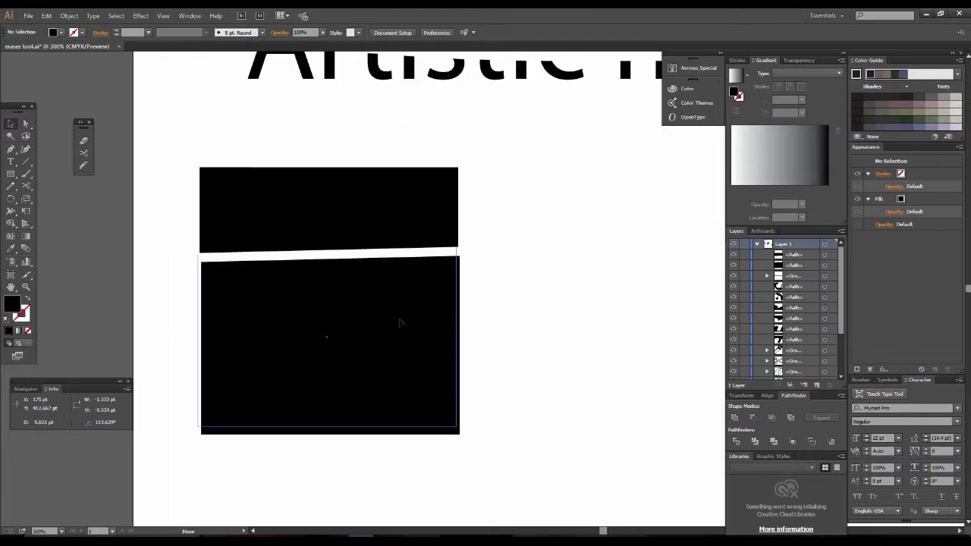
click(531, 359)
key(ctrl+1)
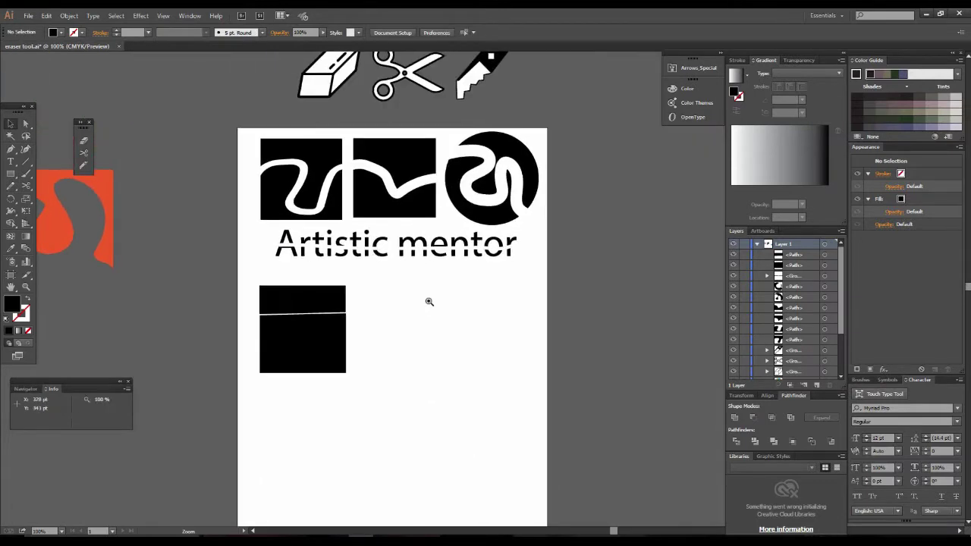
key(ctrl+plus)
Draw a black circle beside the split square and Scissors-cut it at upper-left and lower-right
drag(10, 174, 32, 185)
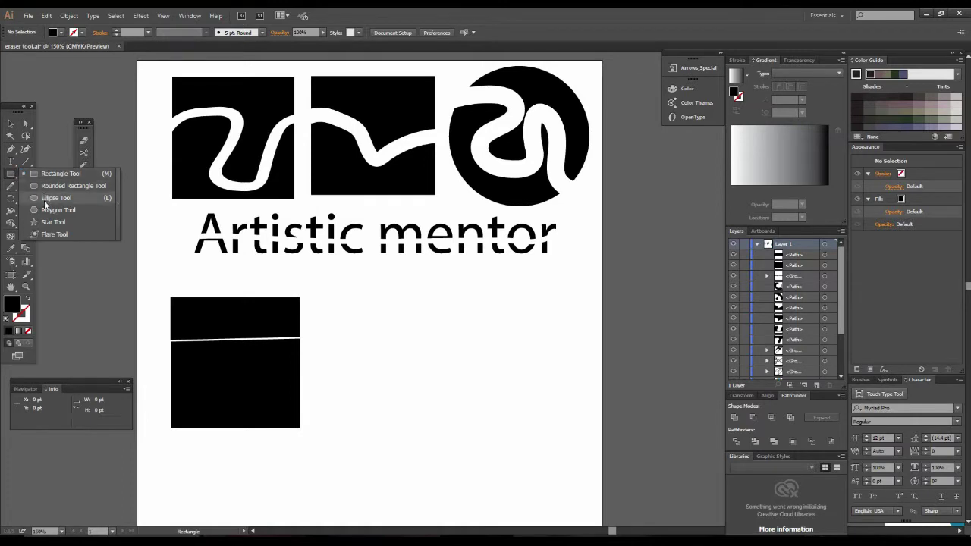
click(44, 199)
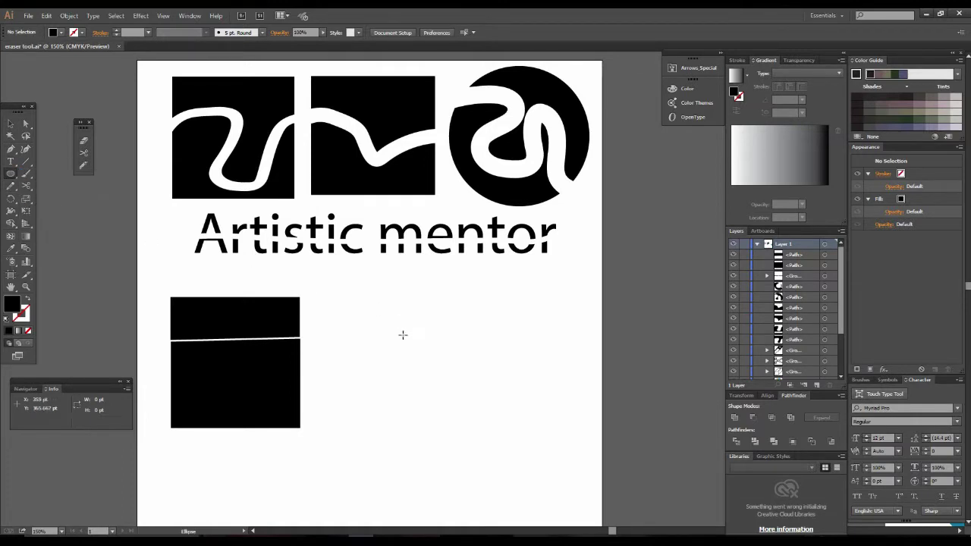
drag(351, 286, 516, 425)
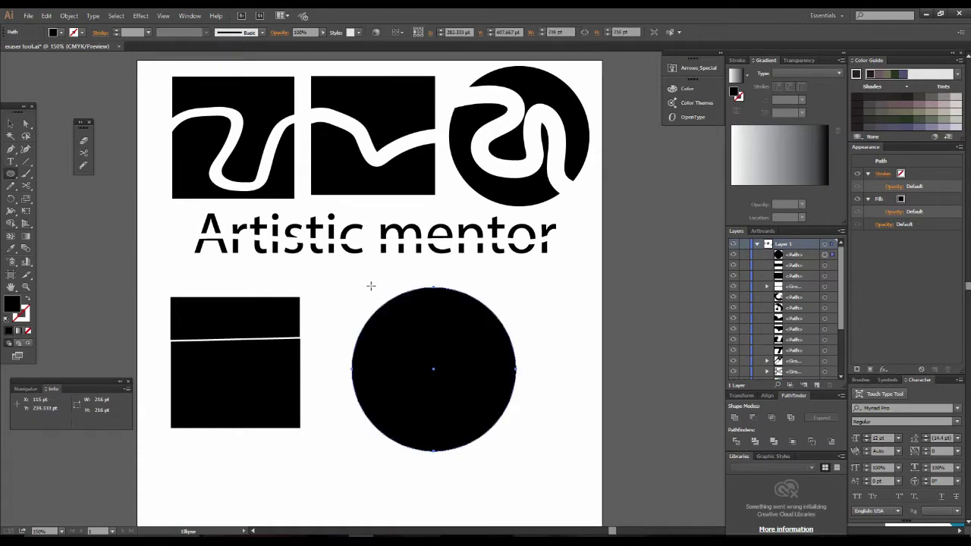
click(12, 124)
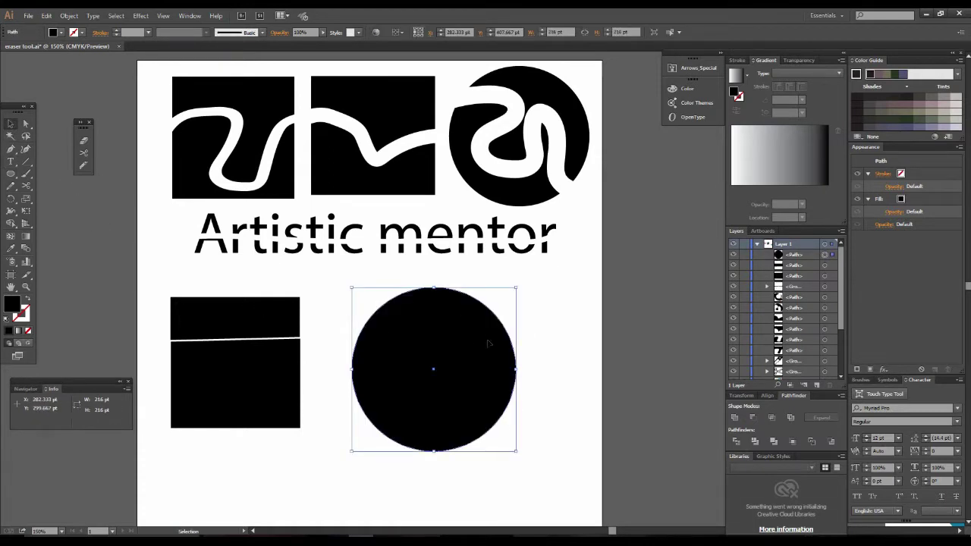
click(83, 153)
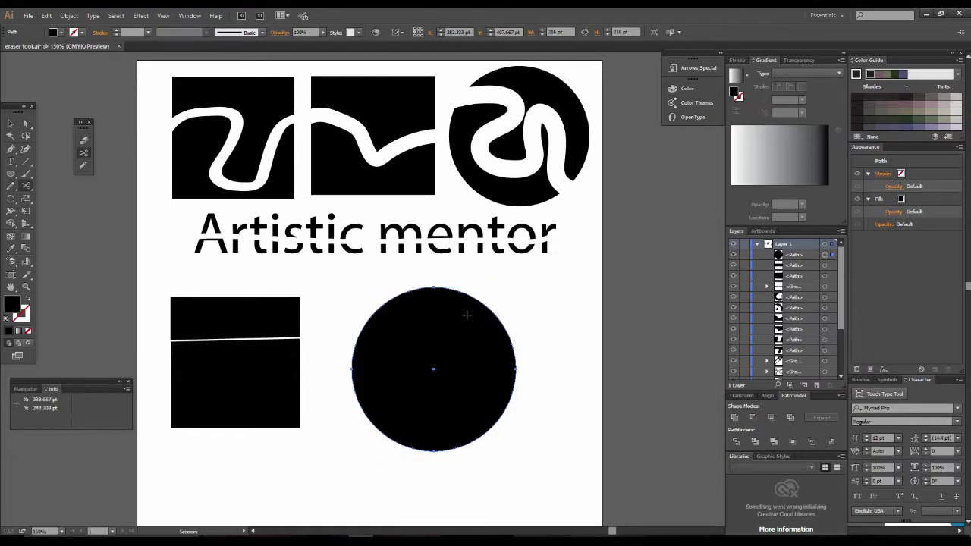
click(383, 304)
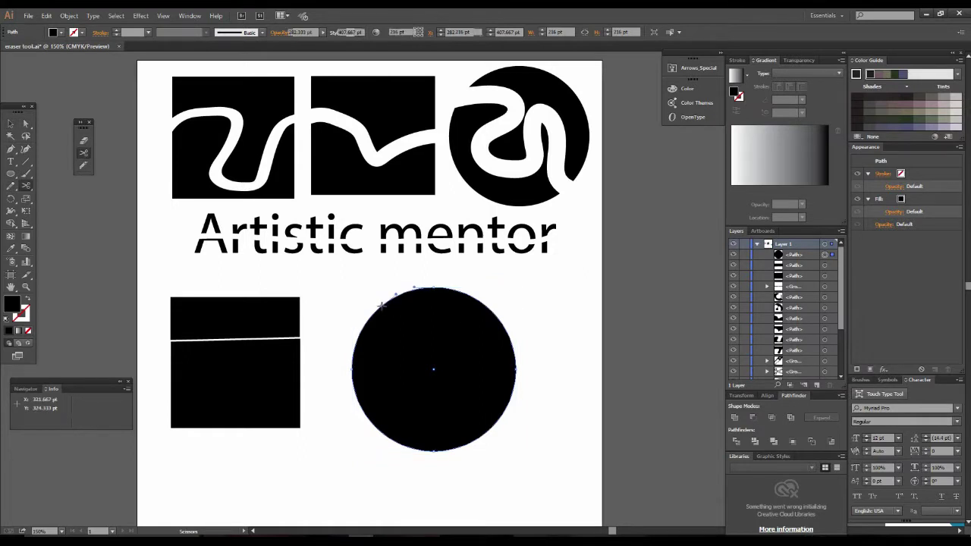
click(493, 426)
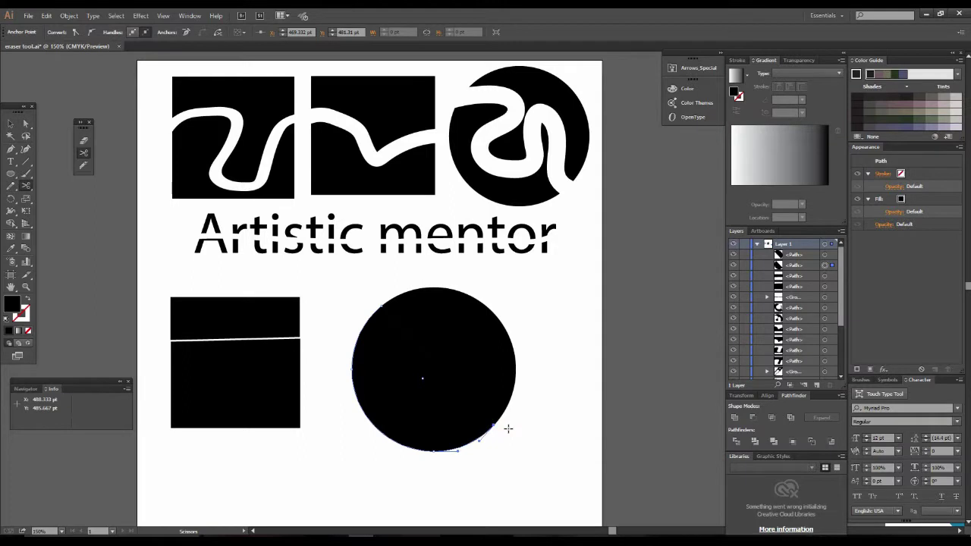
Move the circle pieces apart, then undo to bring them back together
click(10, 124)
mouse_move(479, 358)
mouse_down()
mouse_move(433, 383)
mouse_move(399, 448)
mouse_up()
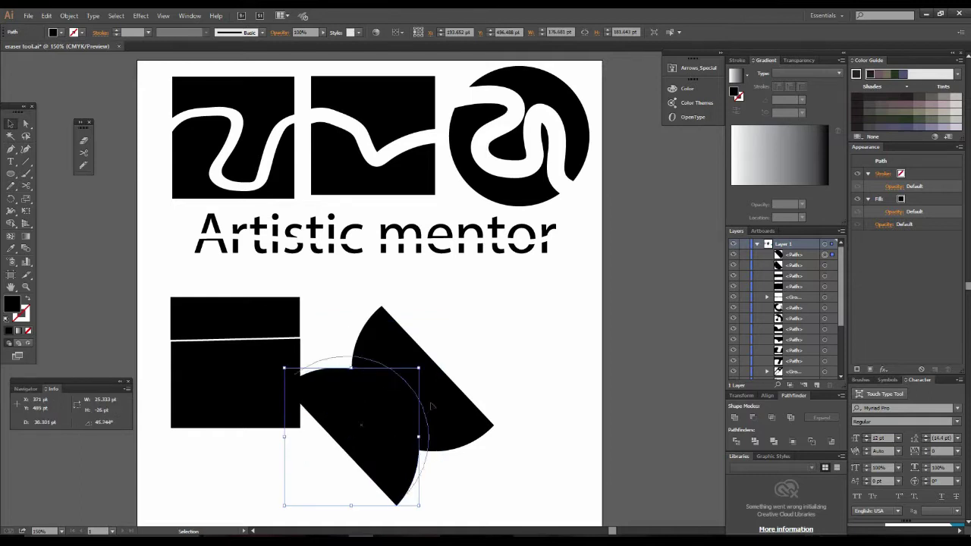
drag(468, 381, 523, 374)
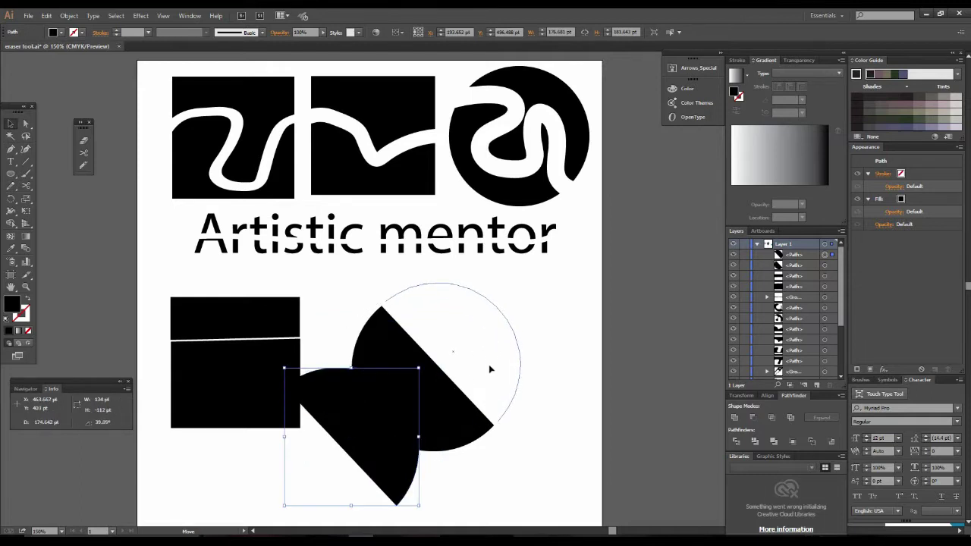
key(ctrl+z)
key(ctrl+z)
click(555, 396)
key(z)
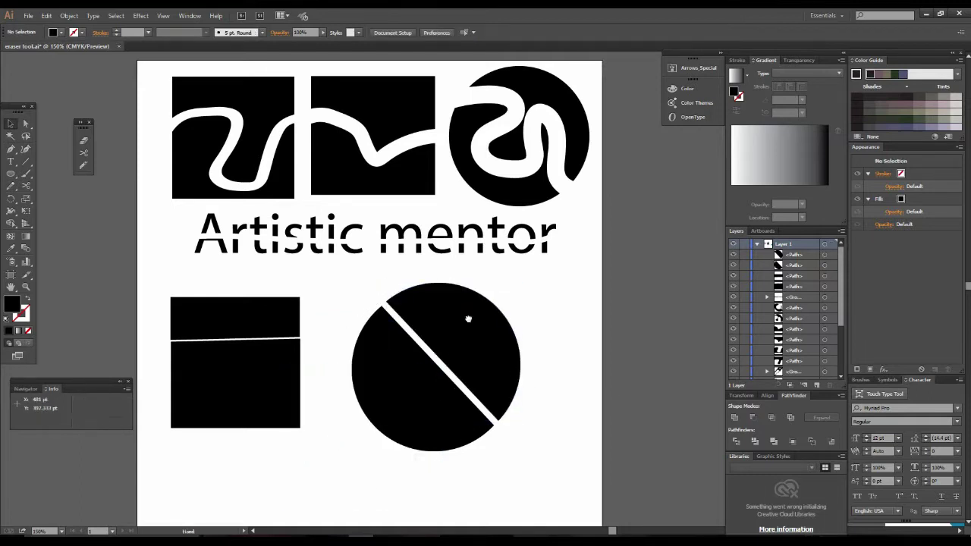
scroll(468, 321, down, 2)
Inspect the cut circle, zooming in and out around the shapes
click(457, 305)
key(v)
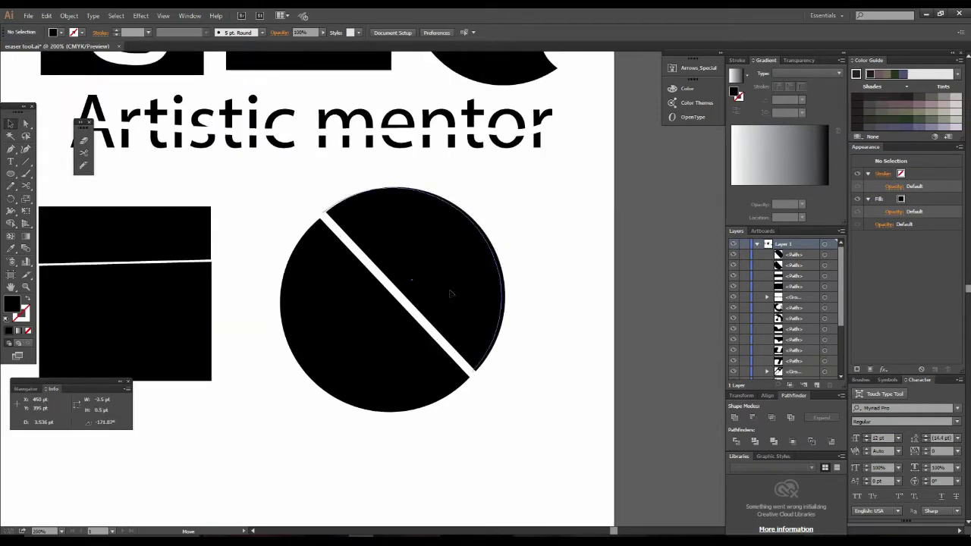
click(451, 297)
click(577, 325)
key(ctrl+minus)
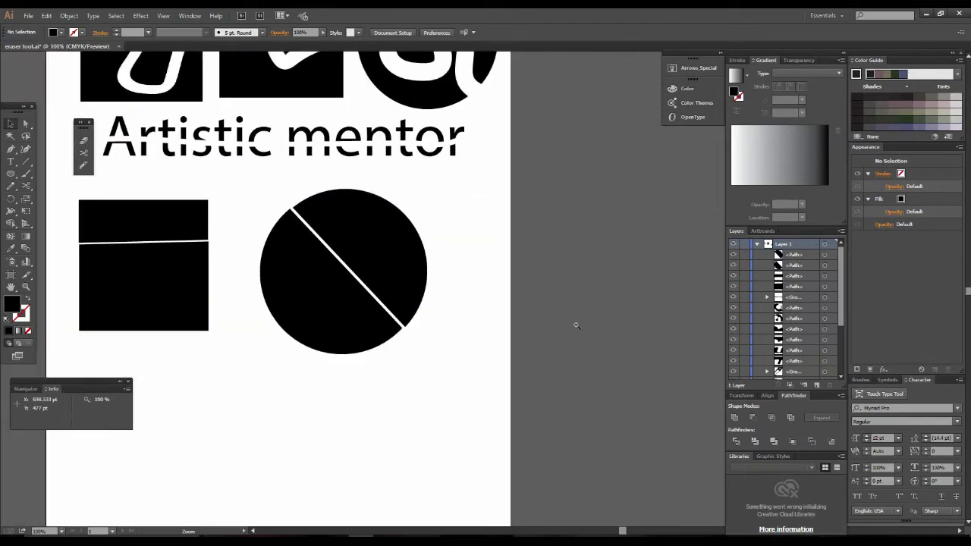
key(z)
click(442, 312)
key(ctrl+minus)
drag(445, 314, 351, 390)
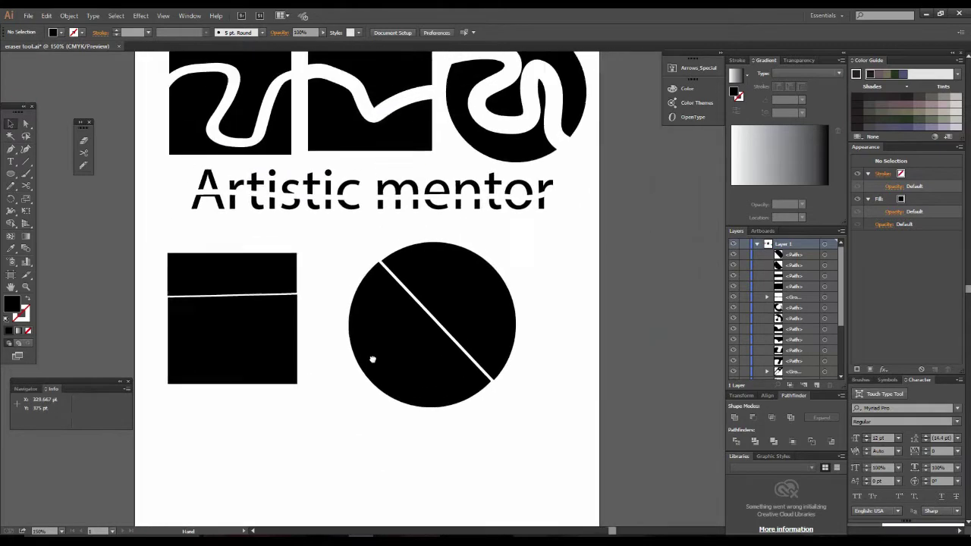
scroll(384, 359, up, 5)
drag(384, 360, 396, 391)
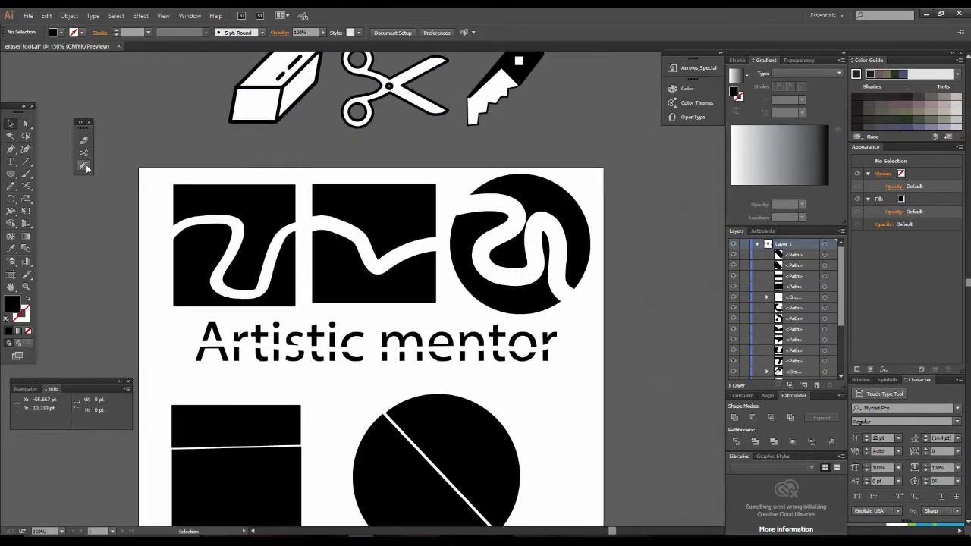
Enlarge the cut square and circle with empty space below, and pick the Rectangle tool
drag(542, 74, 508, 148)
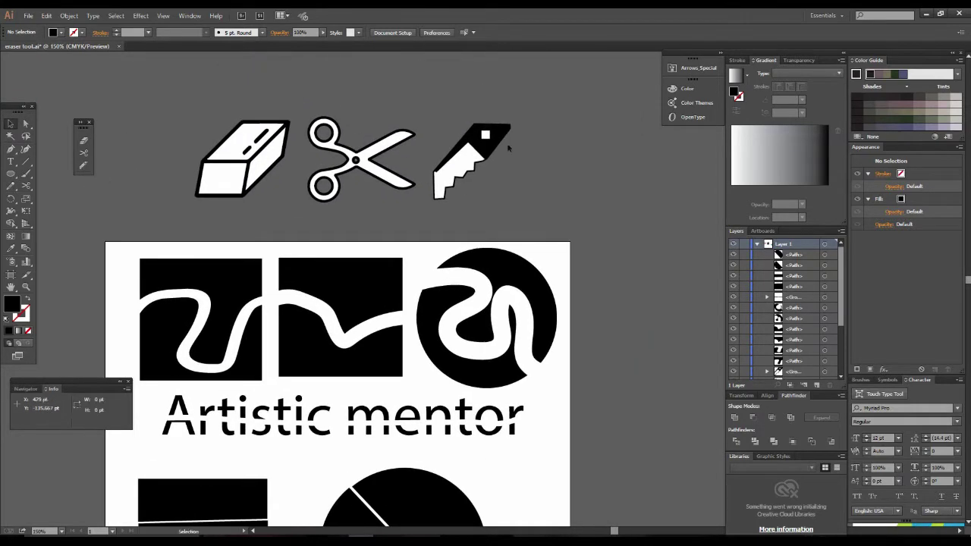
drag(436, 526, 478, 313)
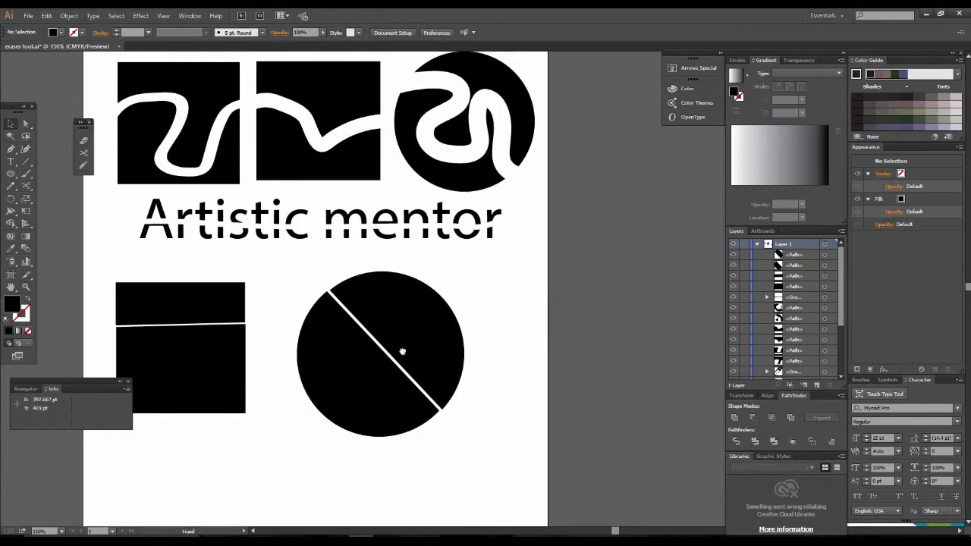
key(ctrl+plus)
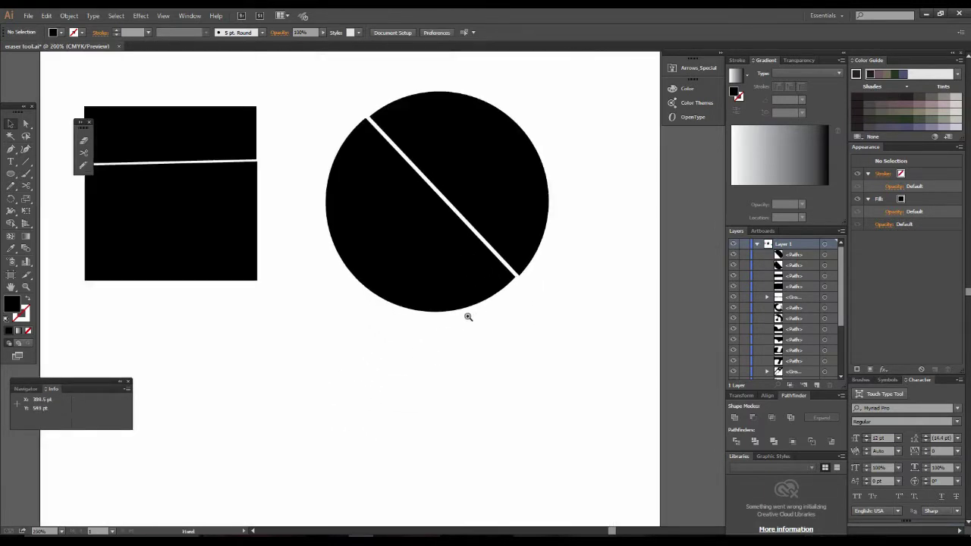
alt+click(468, 306)
click(462, 314)
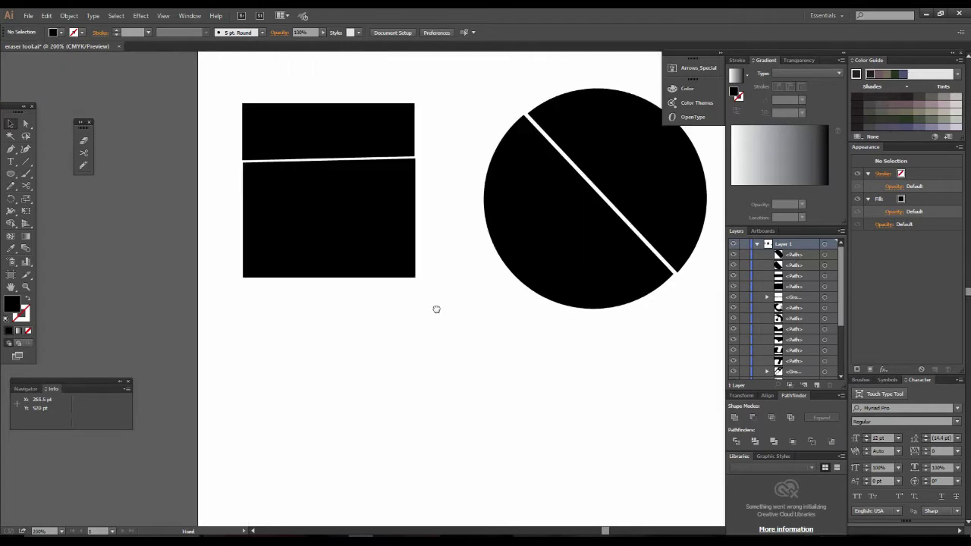
drag(435, 308, 380, 275)
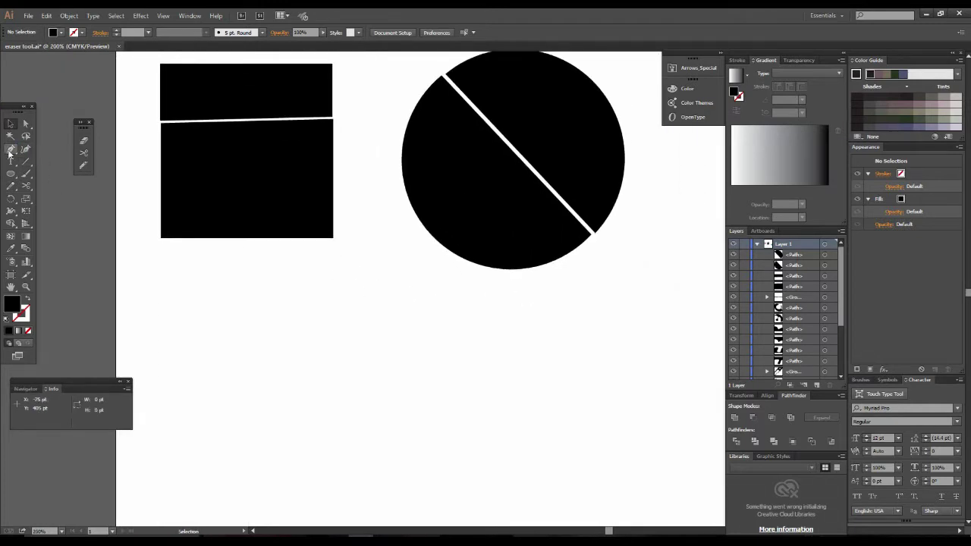
click(11, 174)
click(61, 173)
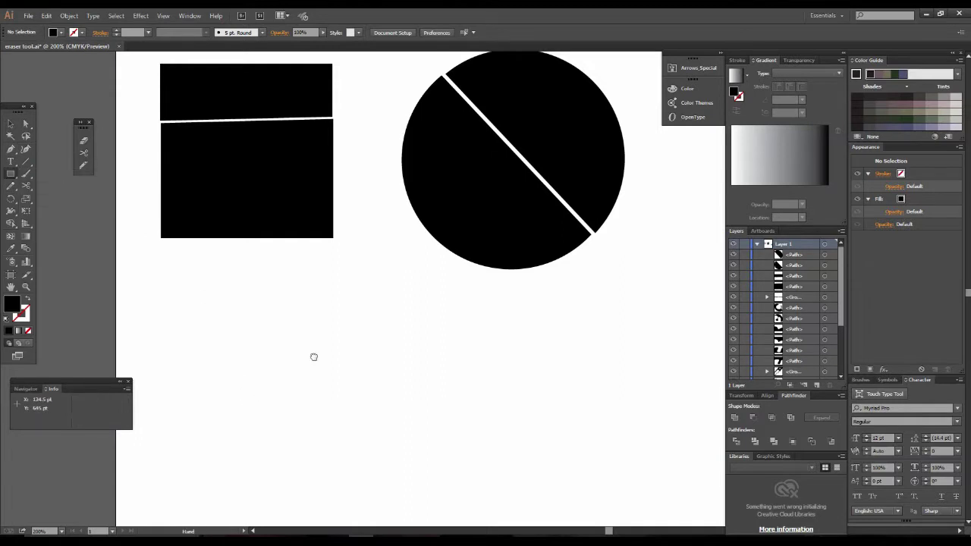
scroll(314, 354, down, 2)
scroll(314, 354, left, 2)
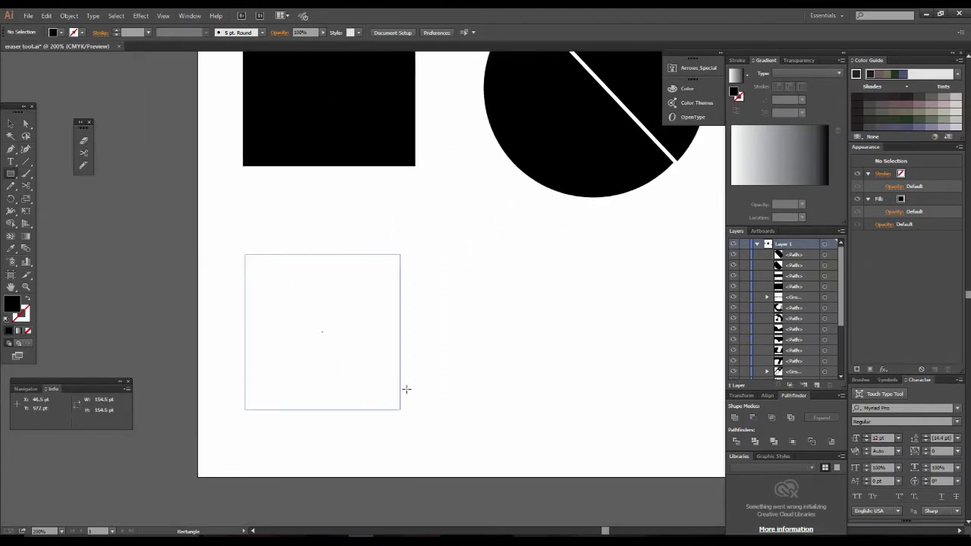
Draw a 165 × 165 pt black square below the cut square and zoom in on it
drag(276, 294, 412, 422)
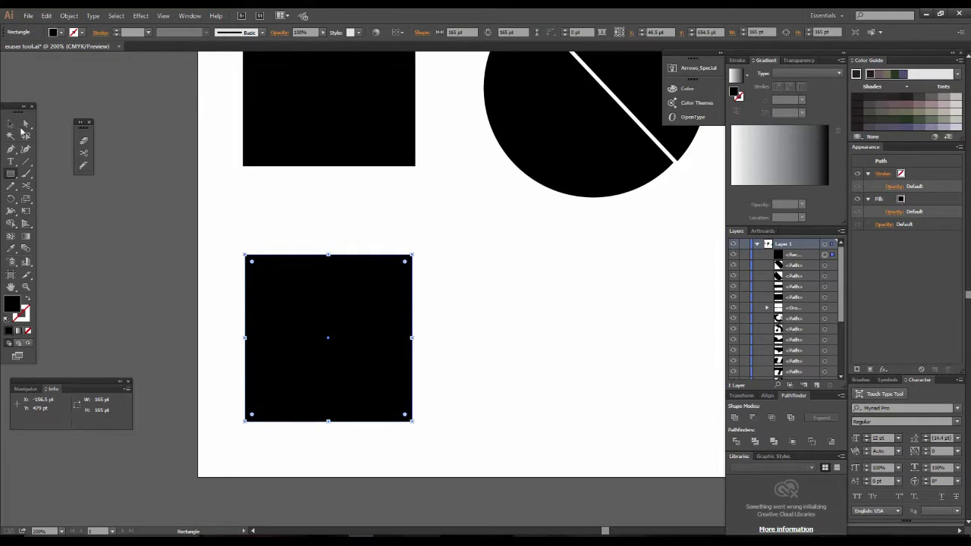
click(10, 123)
key(ctrl+equal)
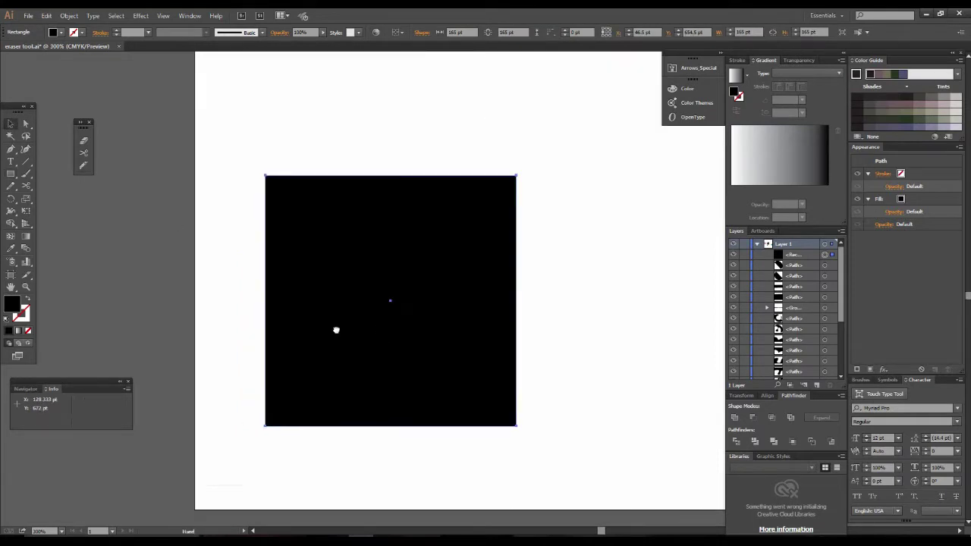
drag(507, 319, 405, 319)
key(ctrl+equal)
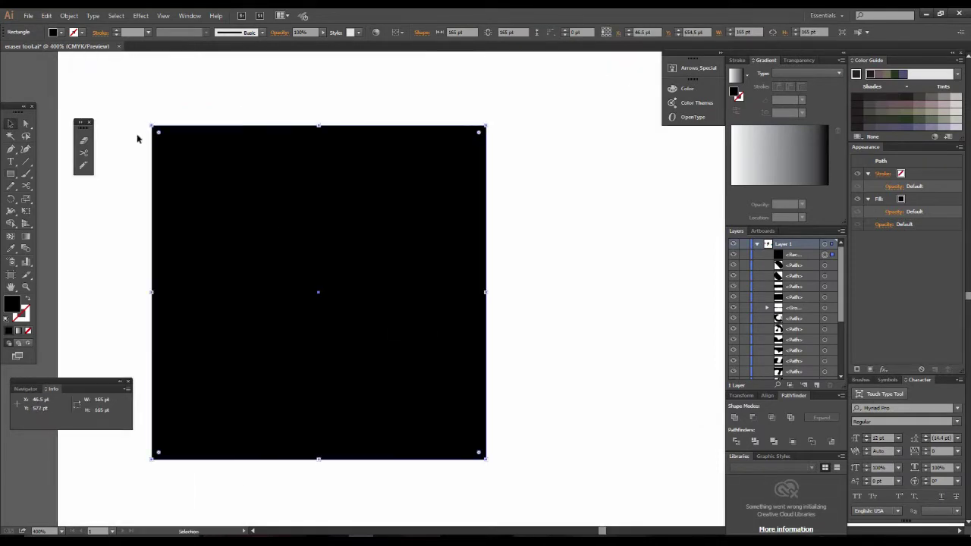
click(84, 166)
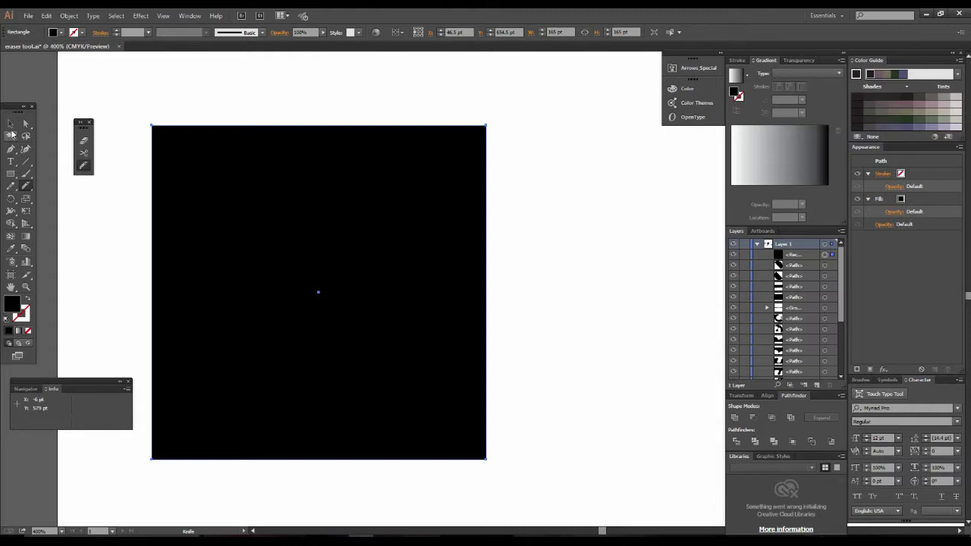
click(10, 123)
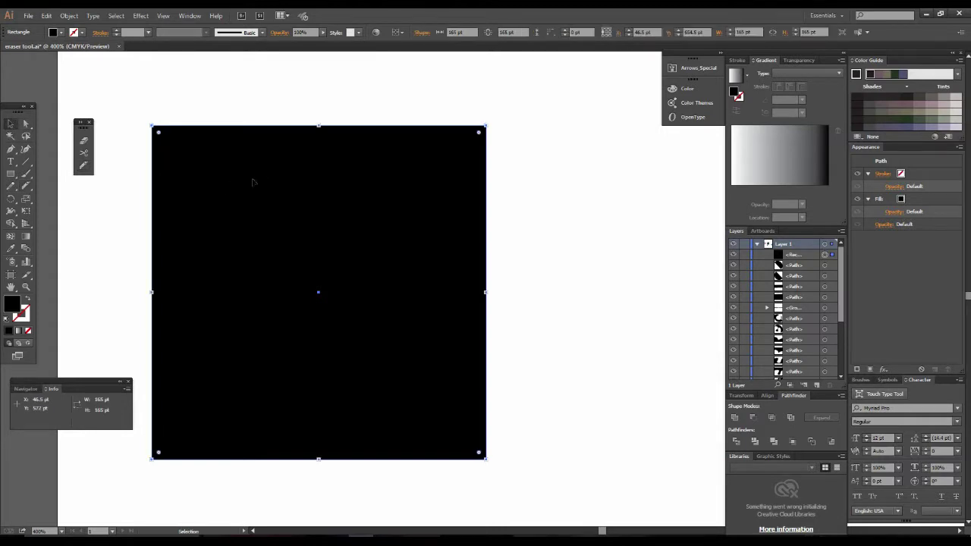
click(85, 165)
Slice the square with a wavy S-shaped Knife stroke and delete a stray cut piece
click(82, 170)
mouse_move(204, 151)
mouse_down()
mouse_move(431, 232)
mouse_move(379, 386)
mouse_move(447, 390)
mouse_move(511, 425)
mouse_move(524, 477)
mouse_up()
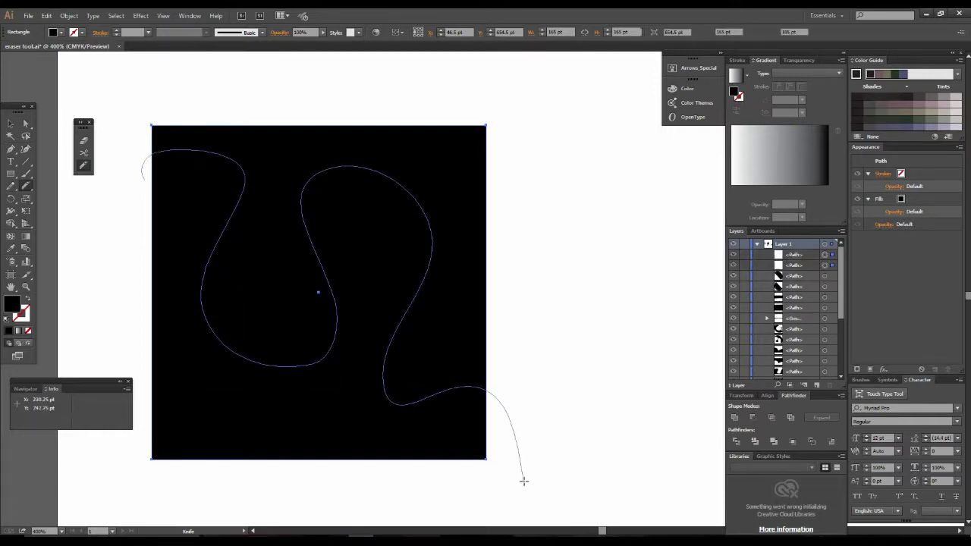
click(10, 124)
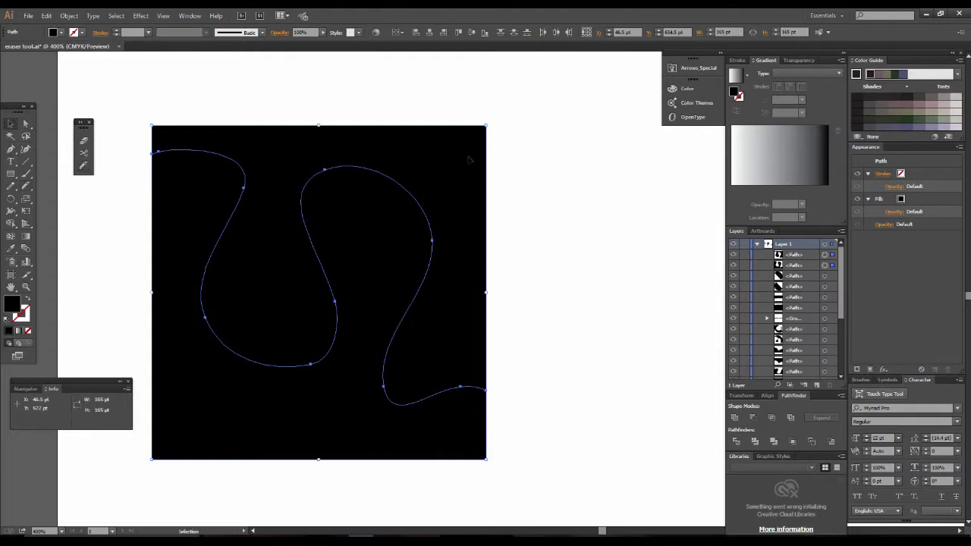
click(534, 160)
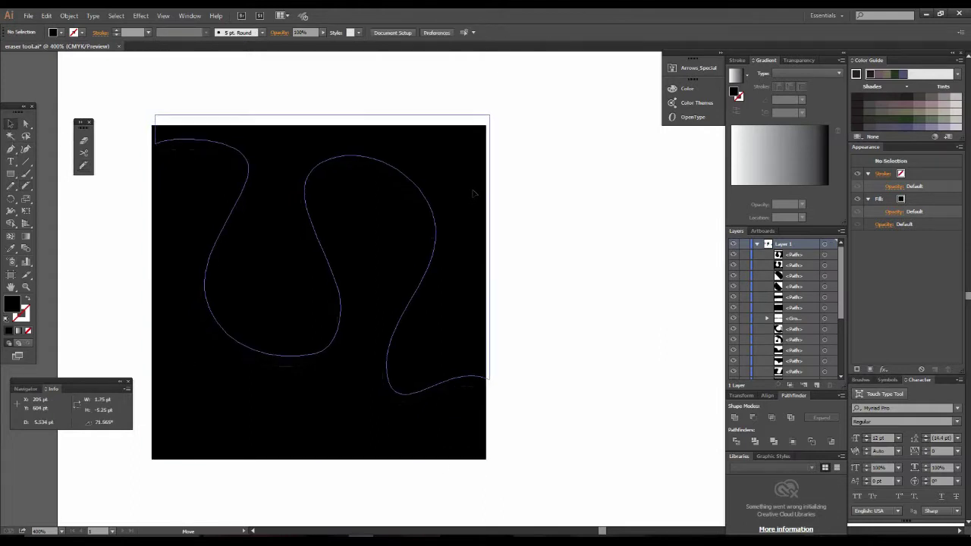
drag(470, 205, 476, 199)
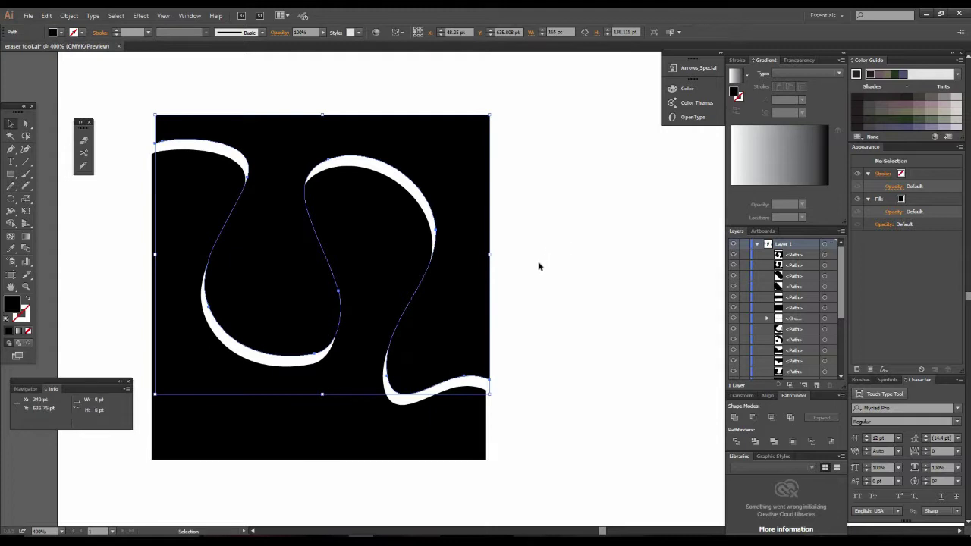
key(Delete)
key(ctrl+minus)
key(ctrl+minus)
key(ctrl+minus)
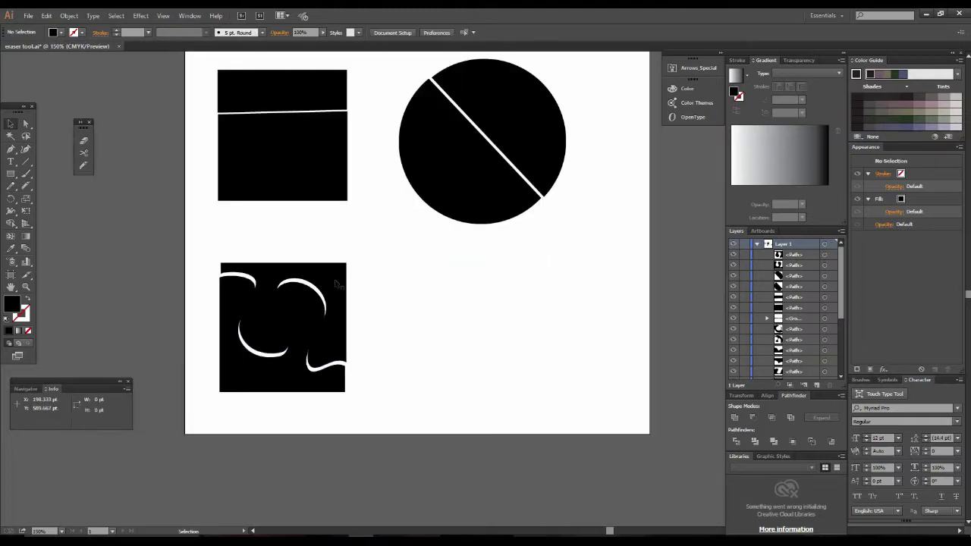
Pull the right wavy piece to the right and shift both pieces left
drag(334, 279, 447, 272)
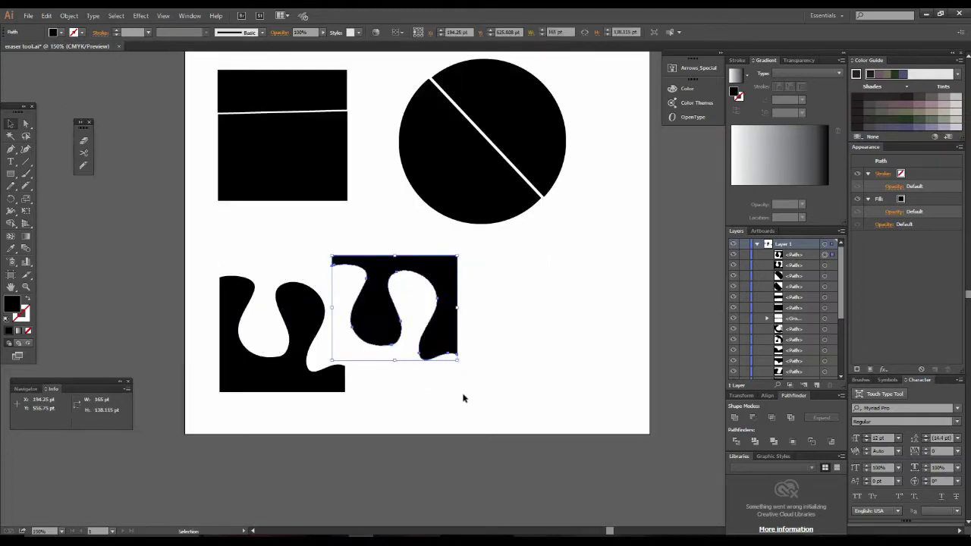
click(263, 401)
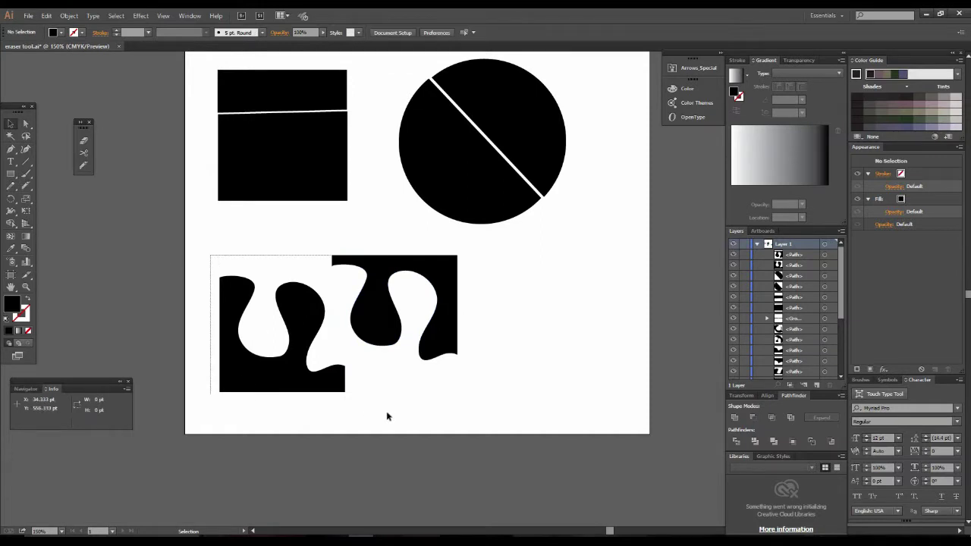
drag(210, 255, 388, 414)
drag(385, 323, 360, 318)
click(322, 370)
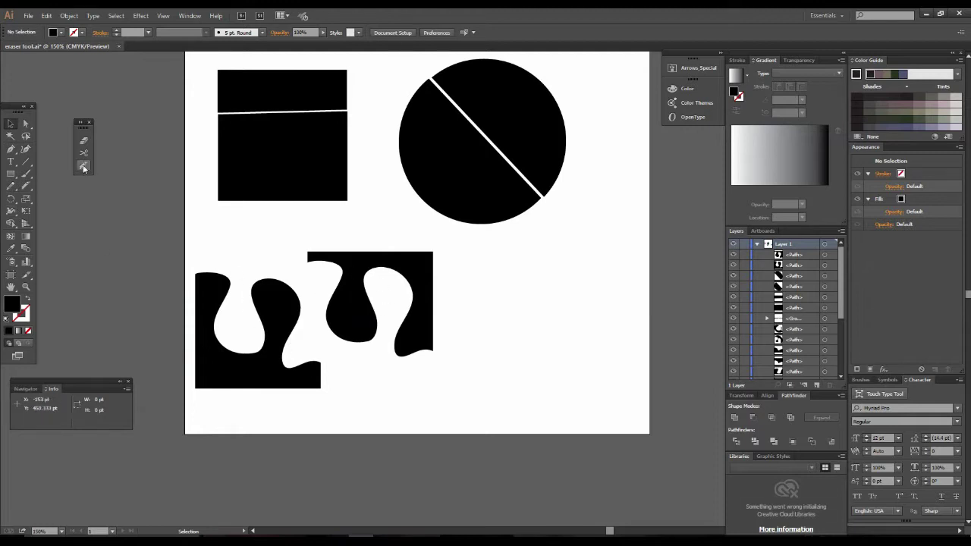
Nudge the right wavy piece up and left, undoing a trial resize
drag(361, 310, 346, 291)
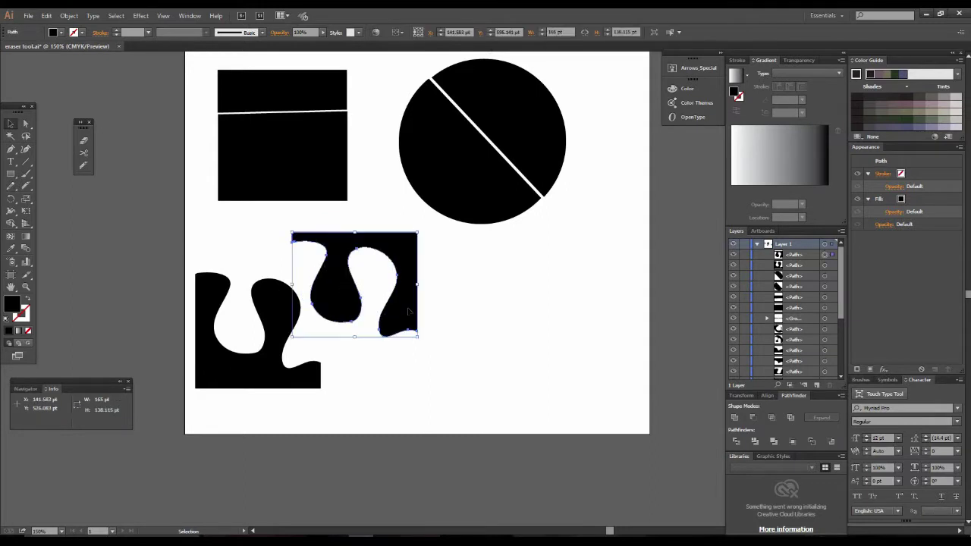
drag(418, 337, 406, 326)
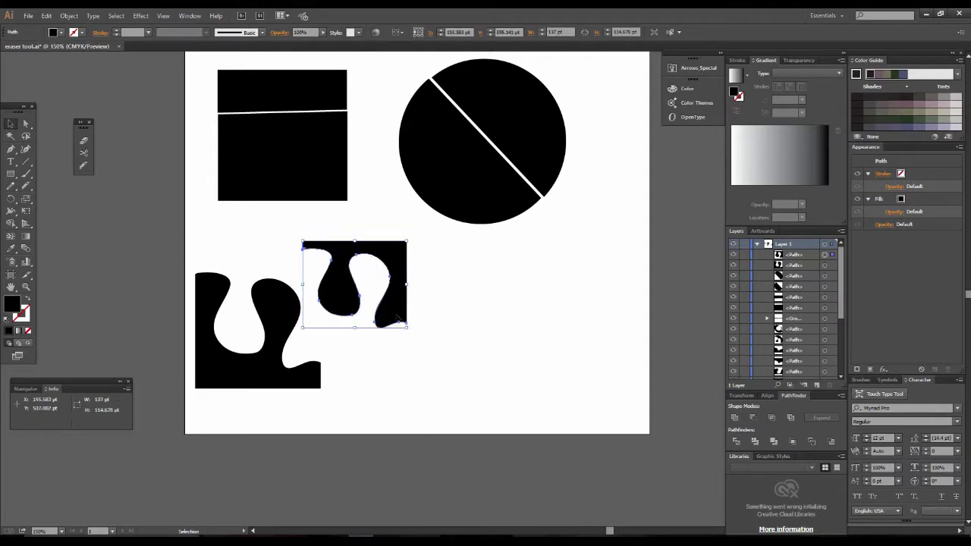
key(ctrl+z)
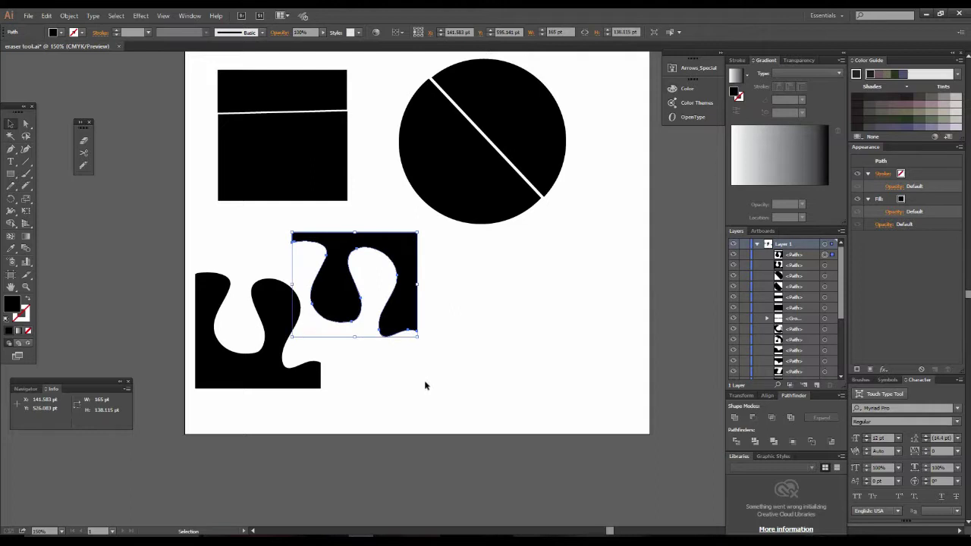
click(424, 380)
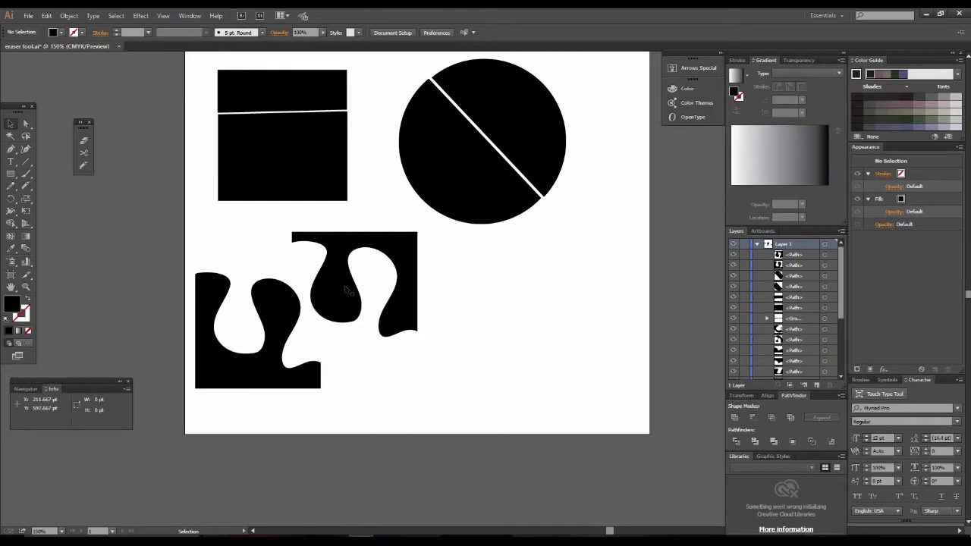
drag(346, 291, 339, 291)
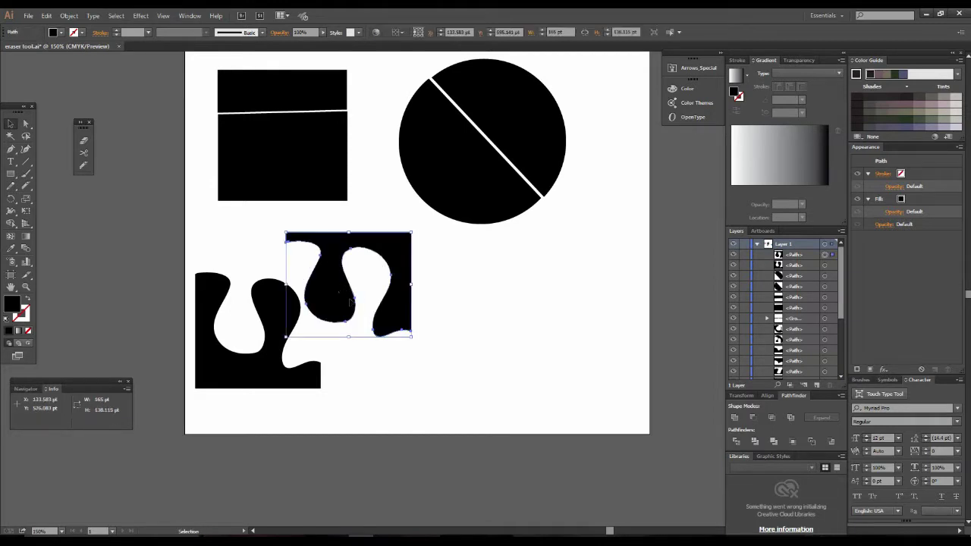
click(434, 342)
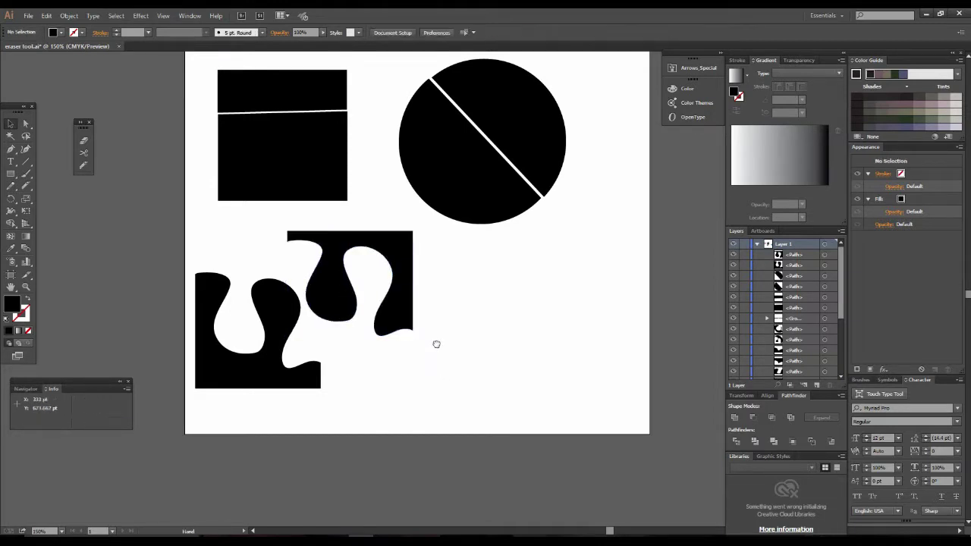
key(z)
key(ctrl+equal)
key(ctrl+minus)
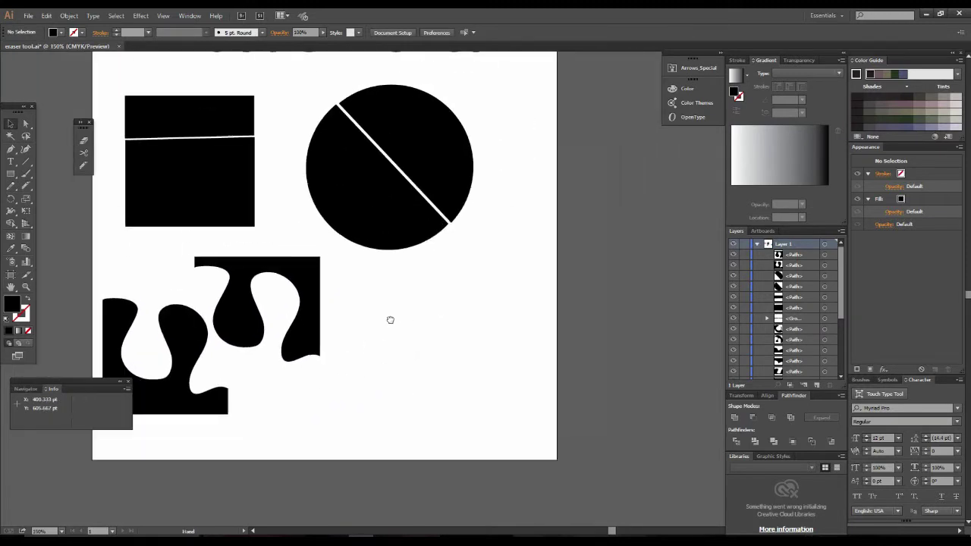
Draw a 225.667 pt black circle at the artboard's lower right and nudge it left
key(v)
drag(10, 174, 66, 202)
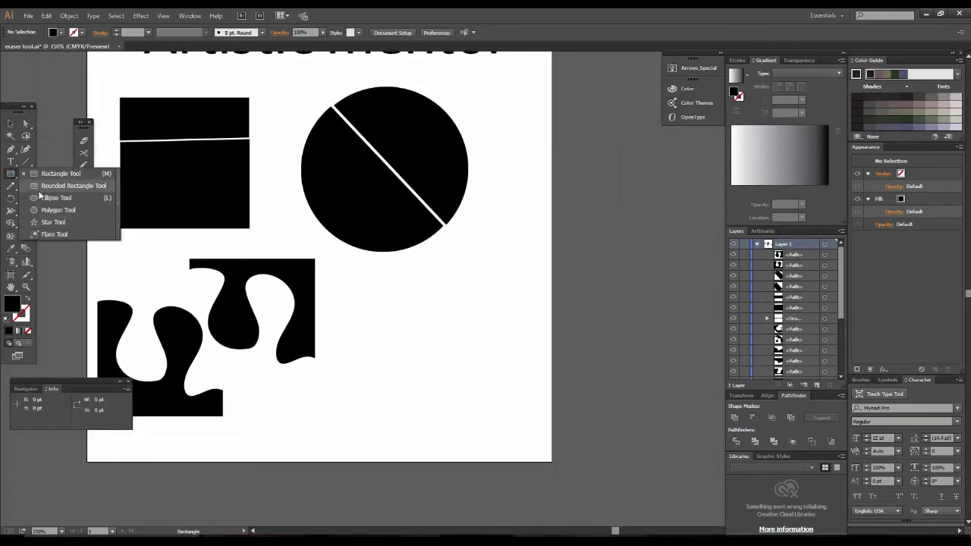
drag(379, 288, 551, 460)
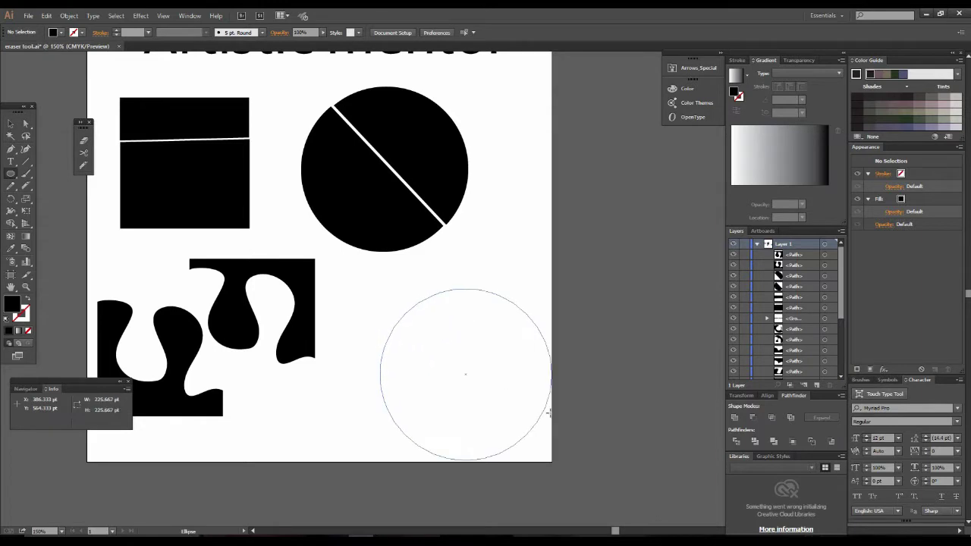
click(10, 123)
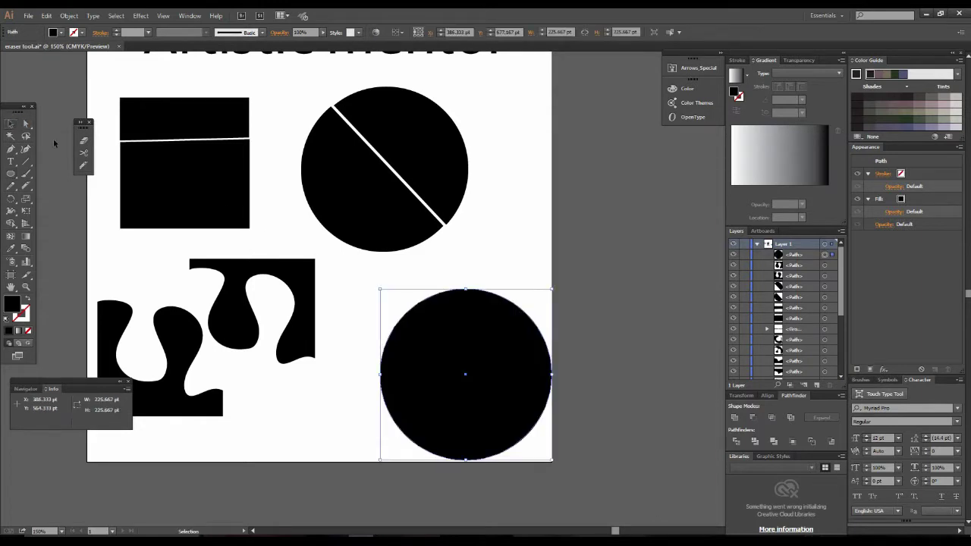
mouse_move(446, 319)
mouse_down()
mouse_move(436, 314)
mouse_move(449, 322)
mouse_up()
key(ctrl+=)
Slice the lower-right circle with two curved Knife cuts across its upper and lower parts
click(84, 166)
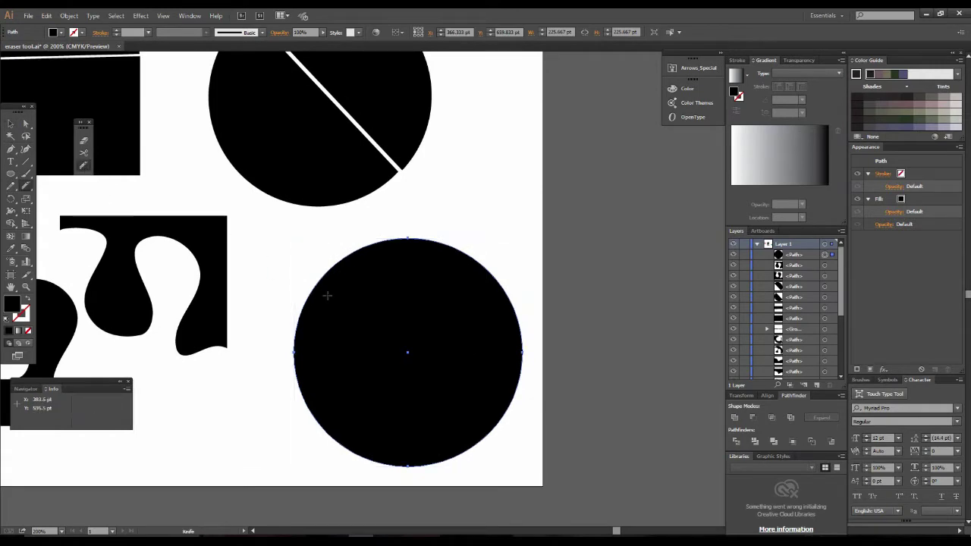
drag(292, 288, 609, 227)
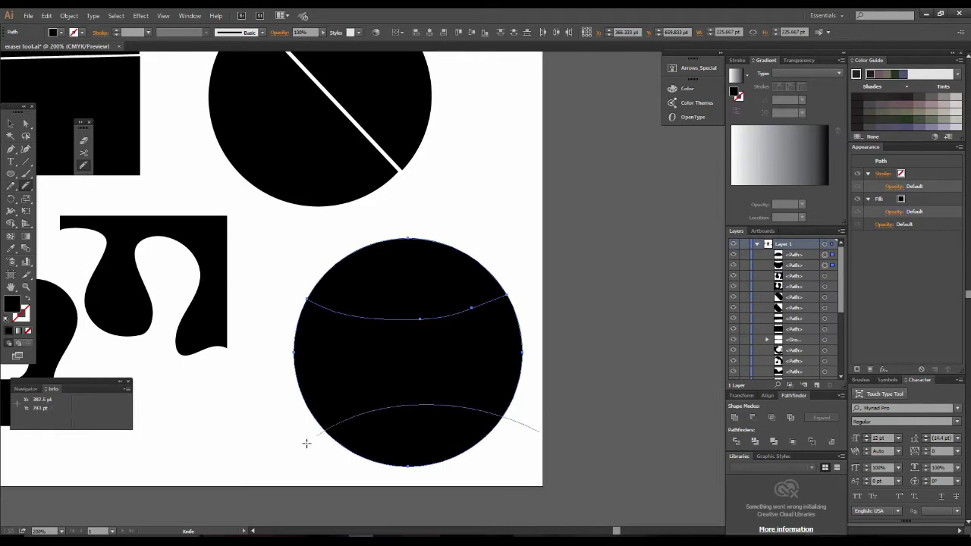
drag(498, 413, 242, 467)
Check the top lens, middle band and bottom lens pieces with the Selection tool
click(9, 123)
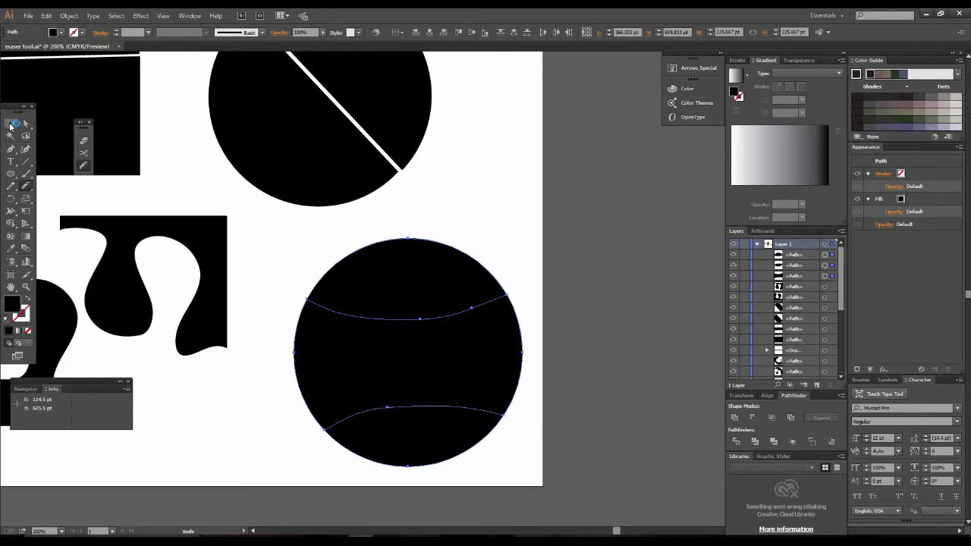
click(553, 334)
drag(429, 346, 595, 345)
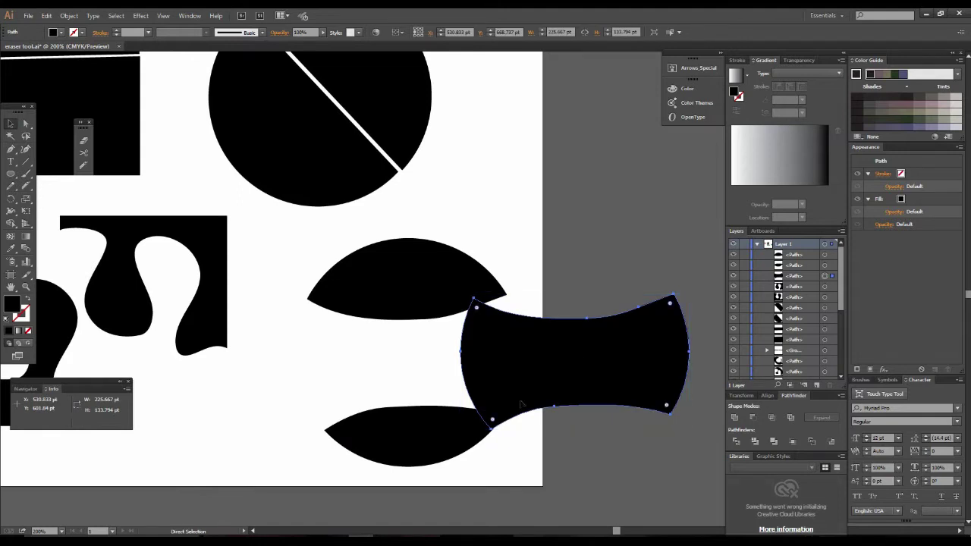
drag(522, 404, 357, 405)
click(421, 279)
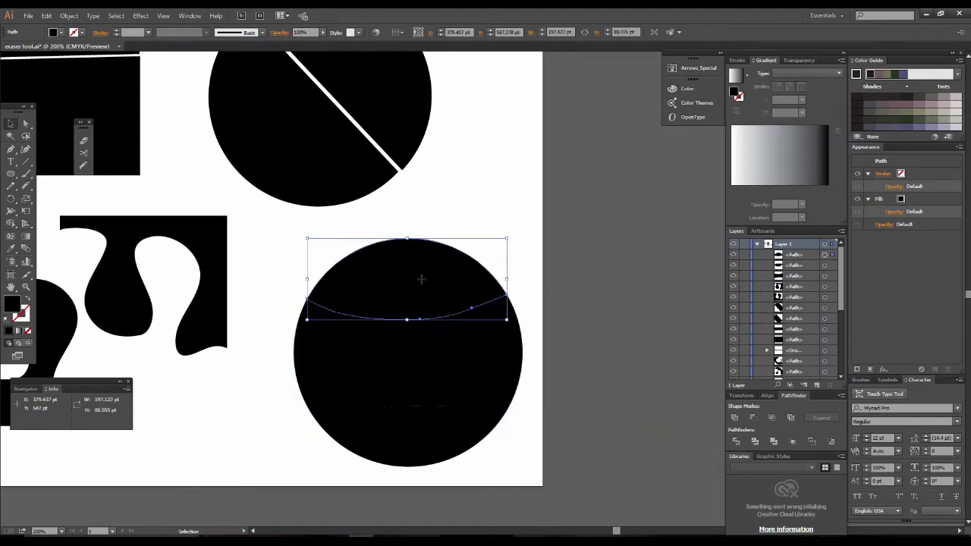
click(453, 446)
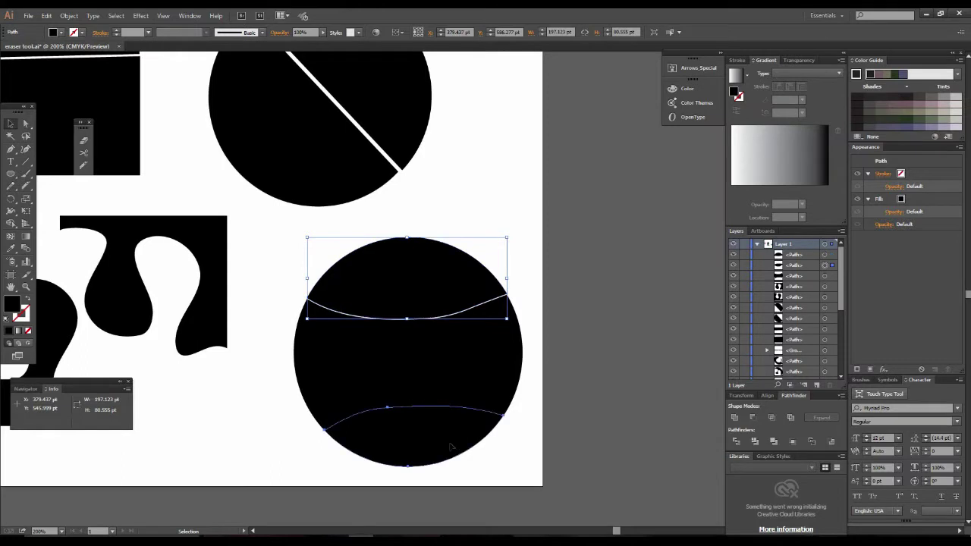
click(395, 261)
click(437, 416)
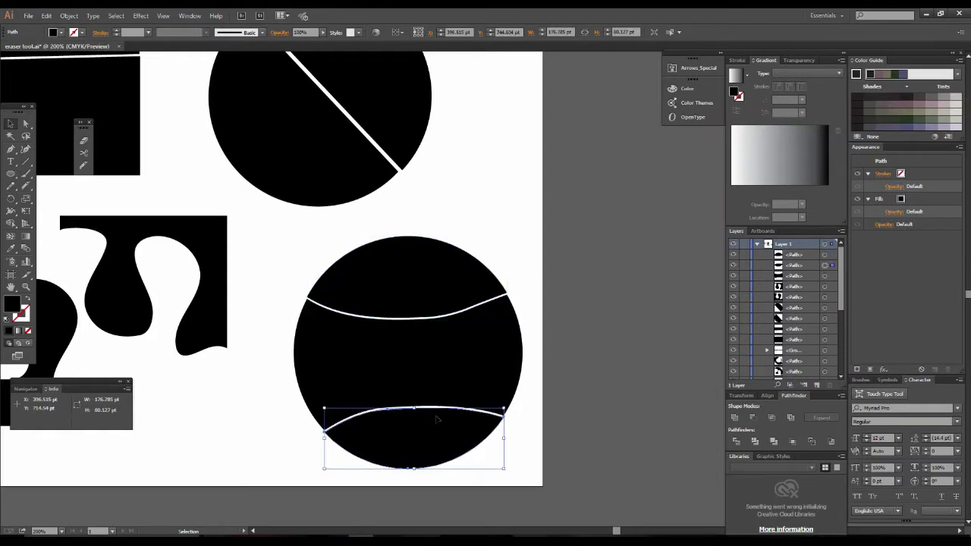
click(438, 300)
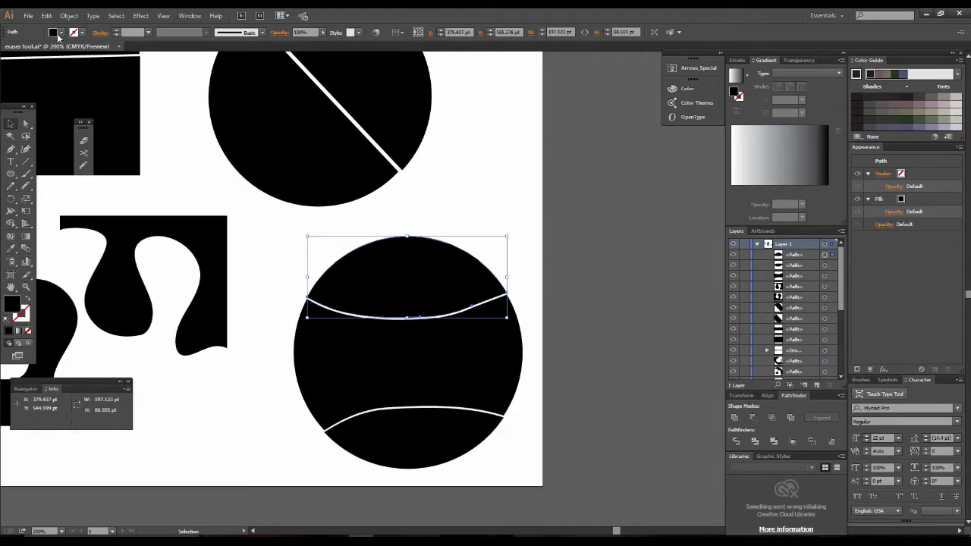
Fill the top lens green and the middle band light blue from the Fill swatches
click(60, 31)
click(48, 53)
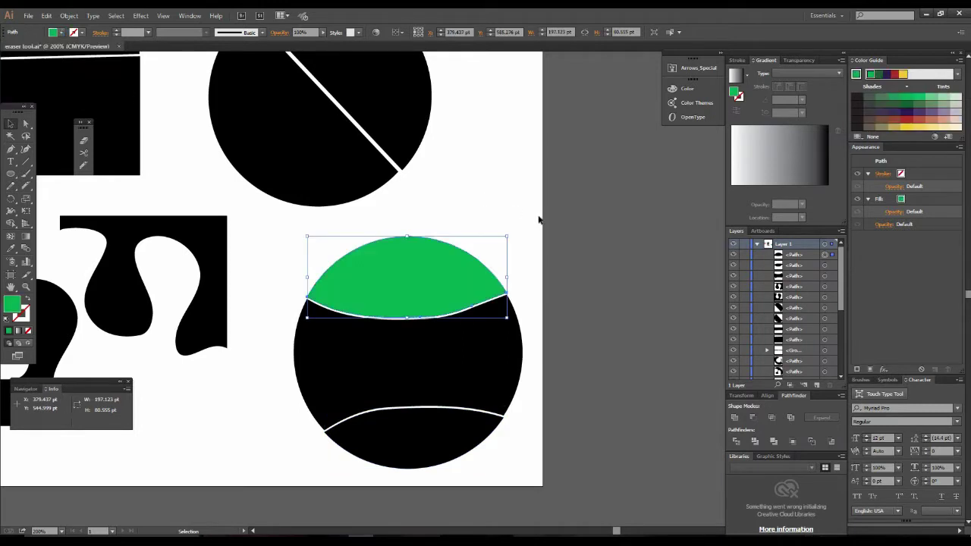
click(504, 345)
click(72, 34)
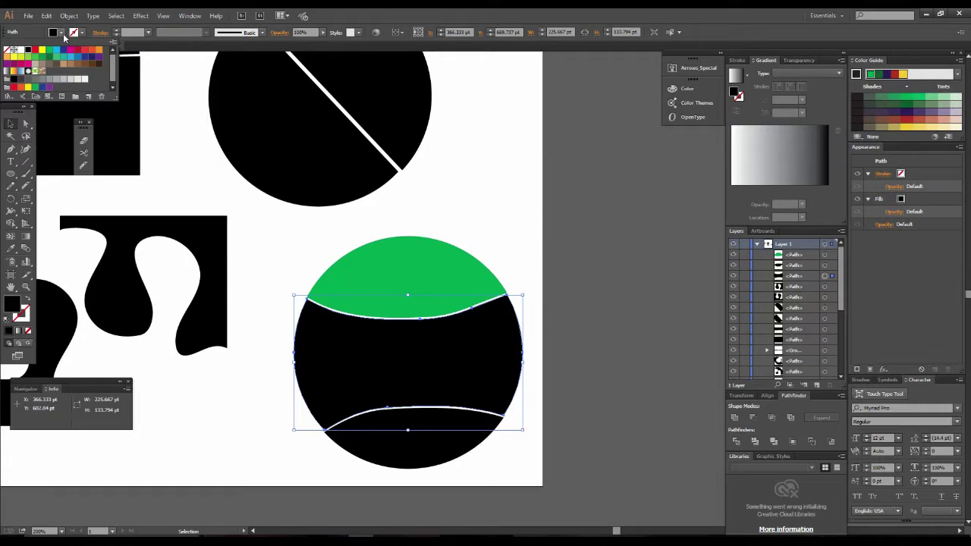
click(58, 52)
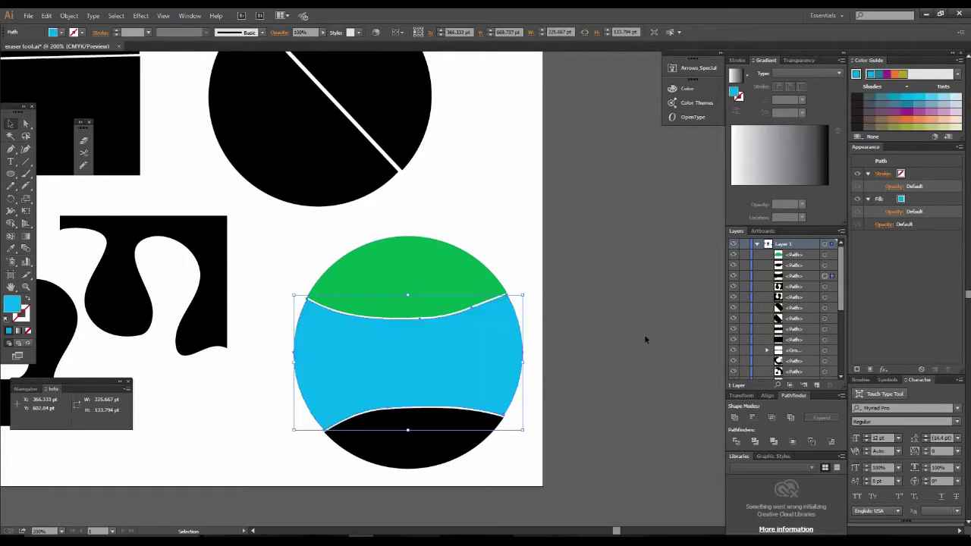
Fill the bottom lens dark blue, deselect, and zoom out to the whole artboard
click(444, 453)
click(60, 35)
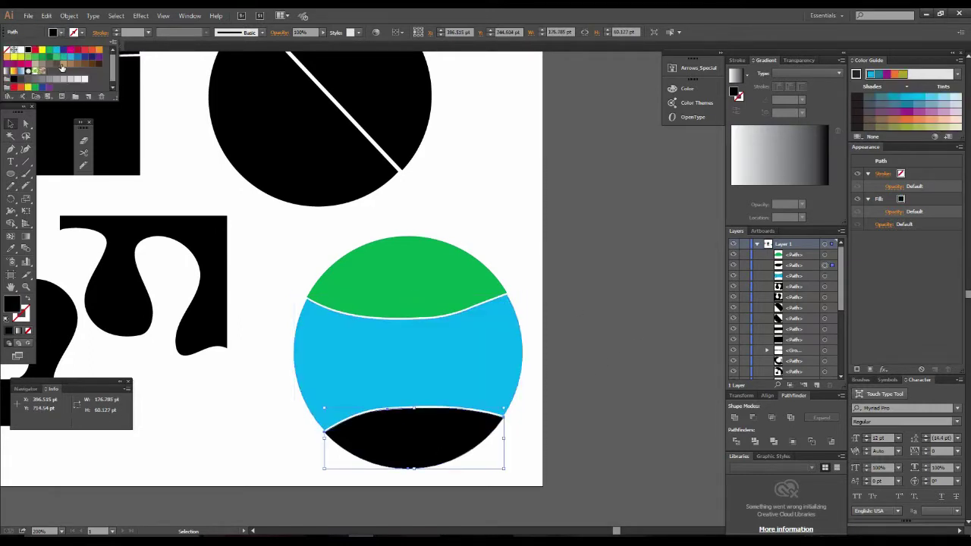
click(64, 50)
click(631, 365)
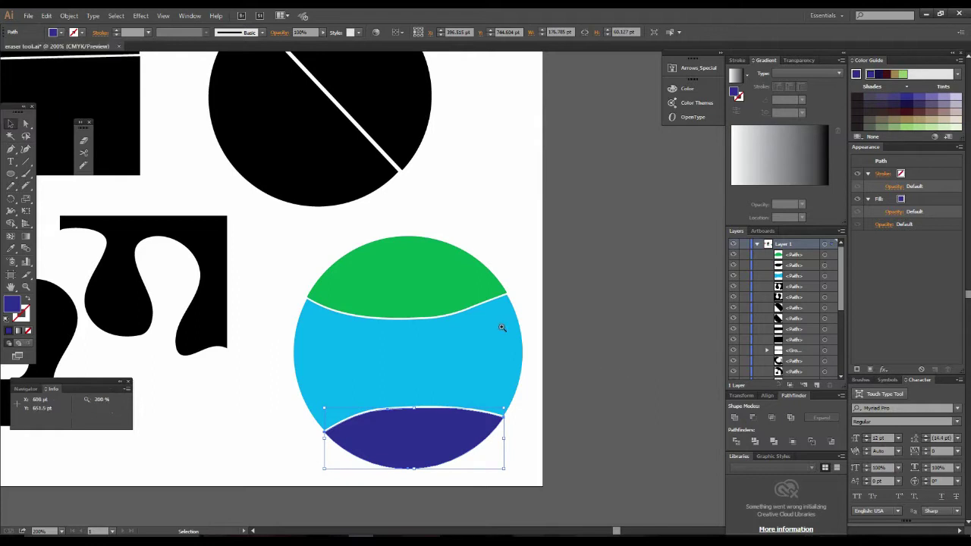
key(ctrl+shift+a)
key(ctrl+minus)
key(ctrl+minus)
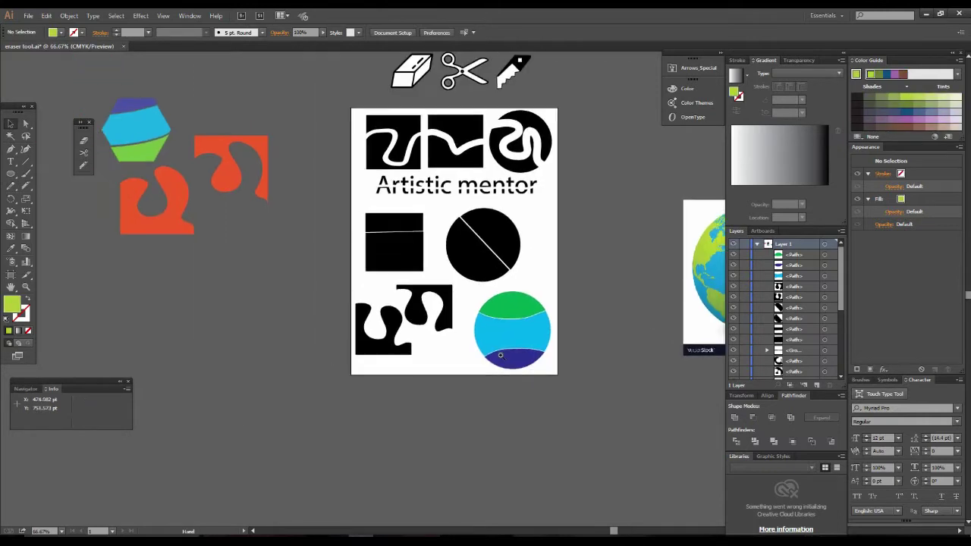
Add the word 'TEXT' below the artboard and scale it up to about 223.5 pt
drag(500, 356, 498, 401)
scroll(438, 268, up, 2)
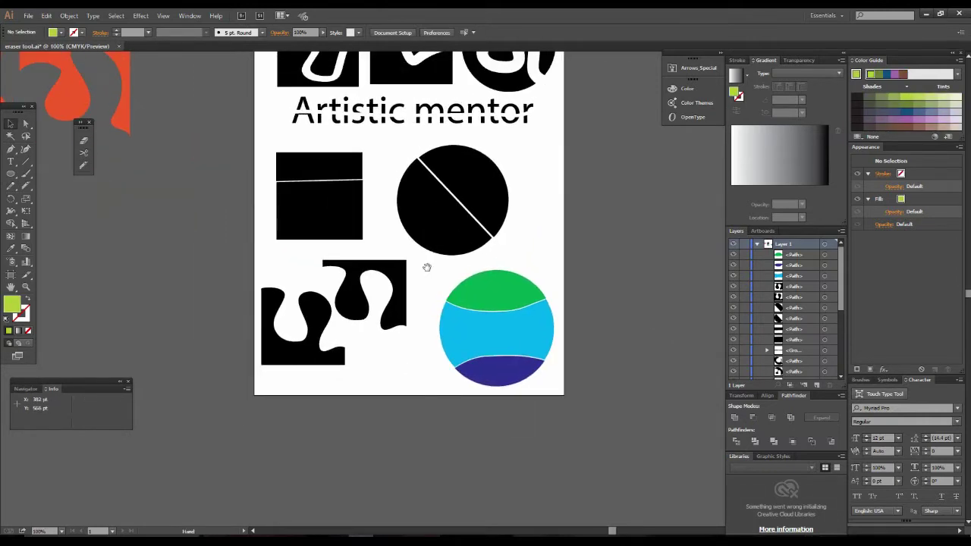
click(10, 162)
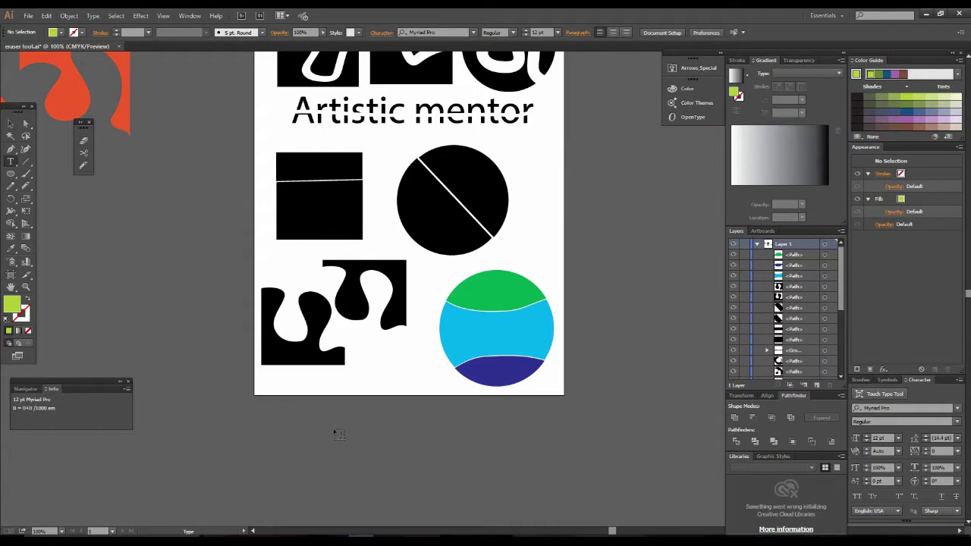
click(448, 474)
text(TEXT)
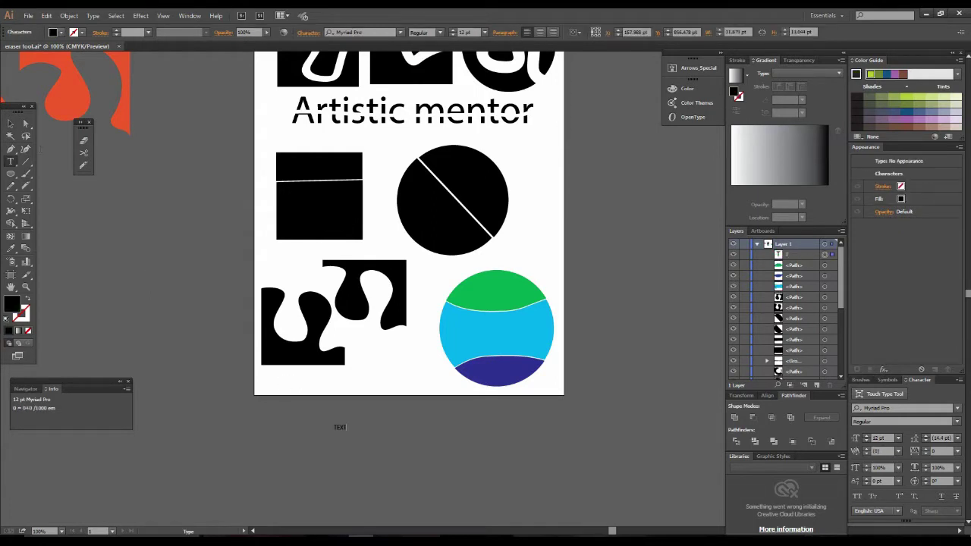
click(11, 123)
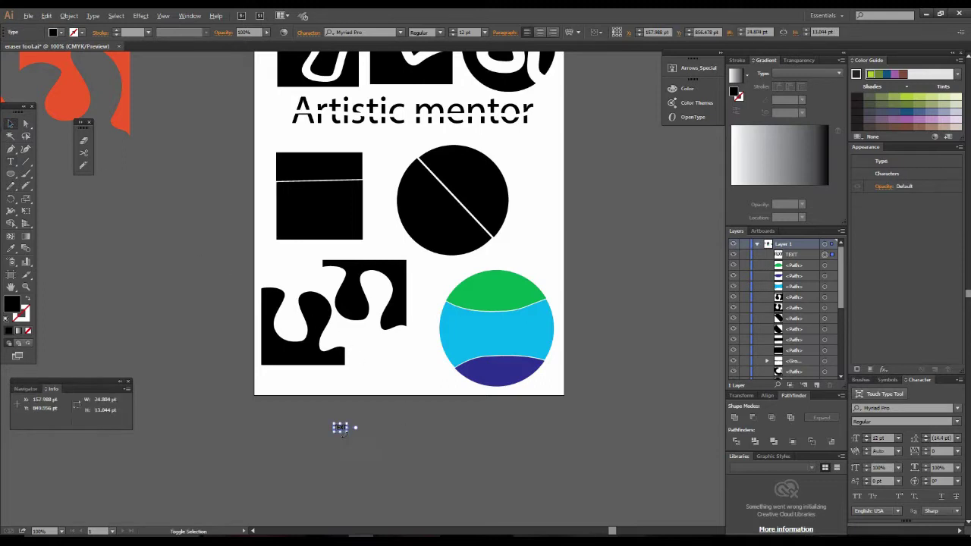
drag(348, 433, 456, 489)
drag(344, 410, 380, 437)
Try a Knife cut across the live TEXT type, then reselect the word
click(84, 169)
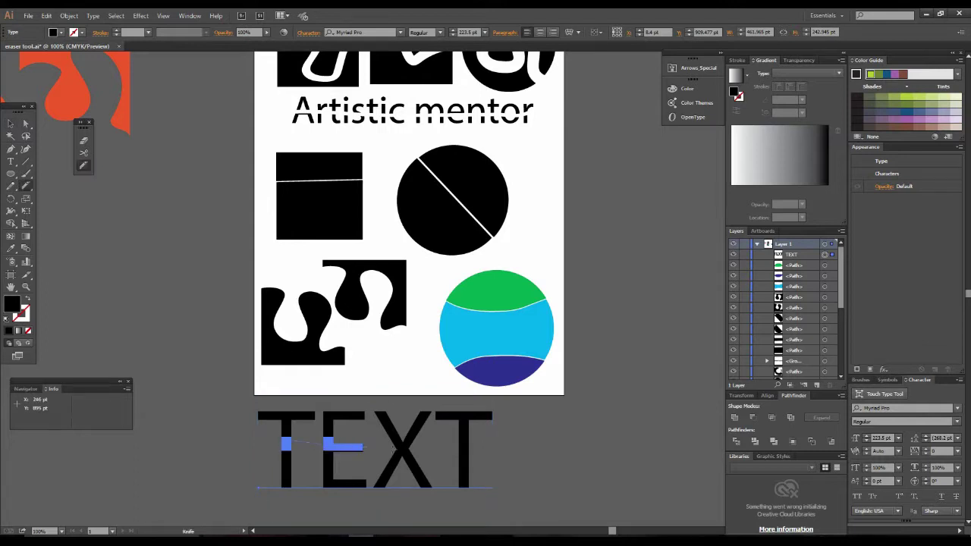
drag(282, 439, 474, 453)
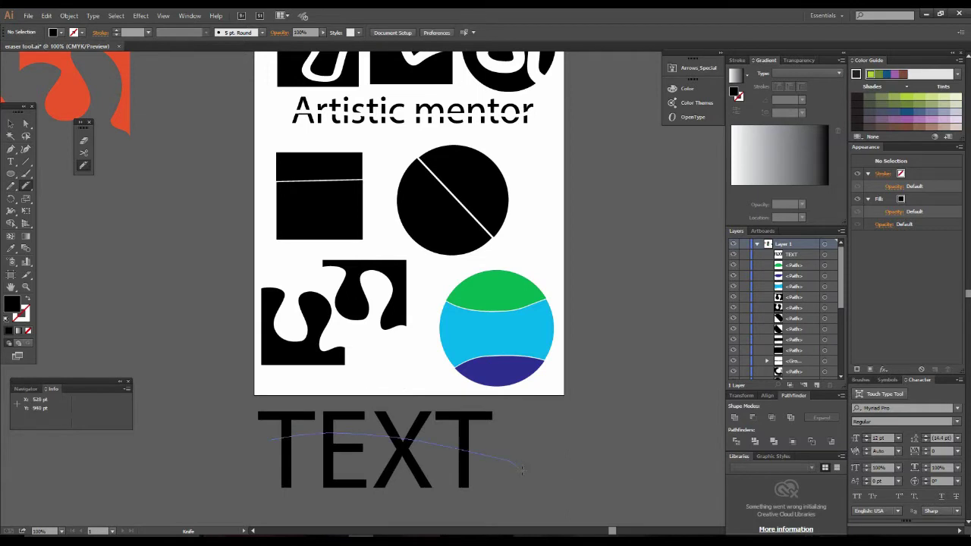
click(11, 124)
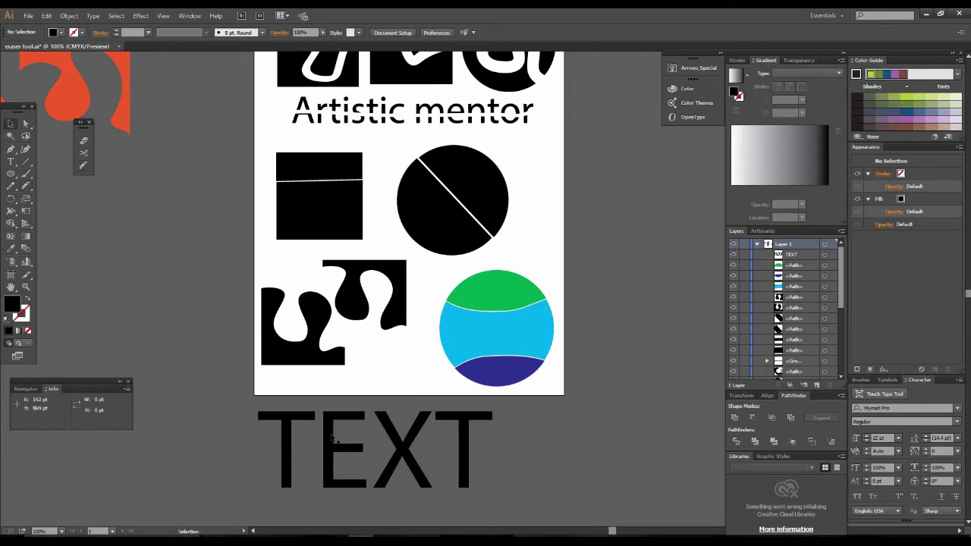
click(334, 439)
Convert TEXT to outlines with Create Outlines and slice across its letters with the Knife
scroll(333, 438, down, 3)
right_click(345, 310)
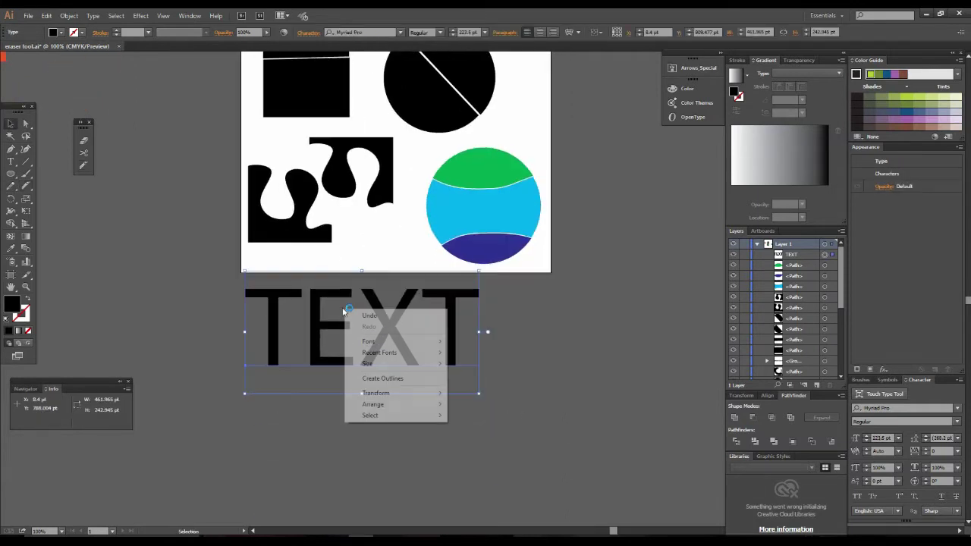
click(398, 378)
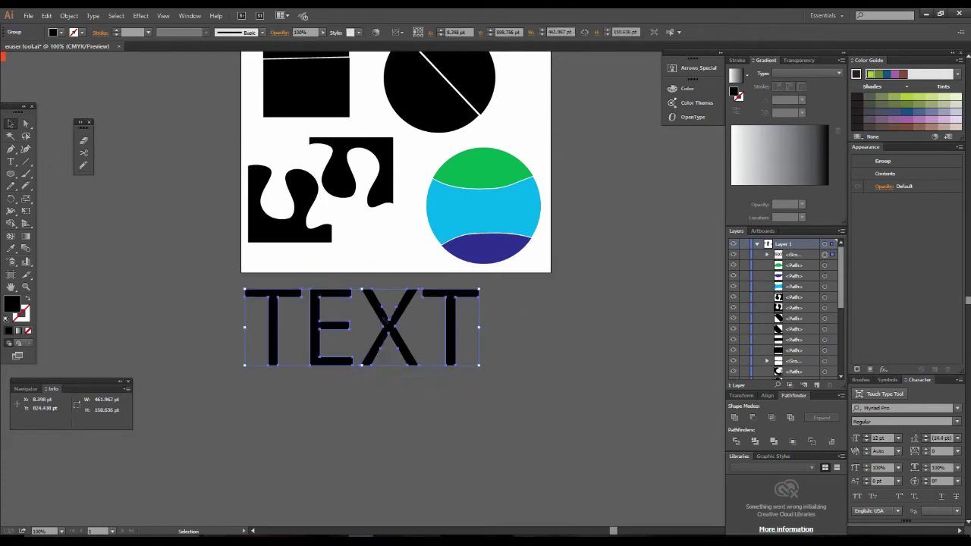
scroll(385, 348, up, 1)
click(84, 165)
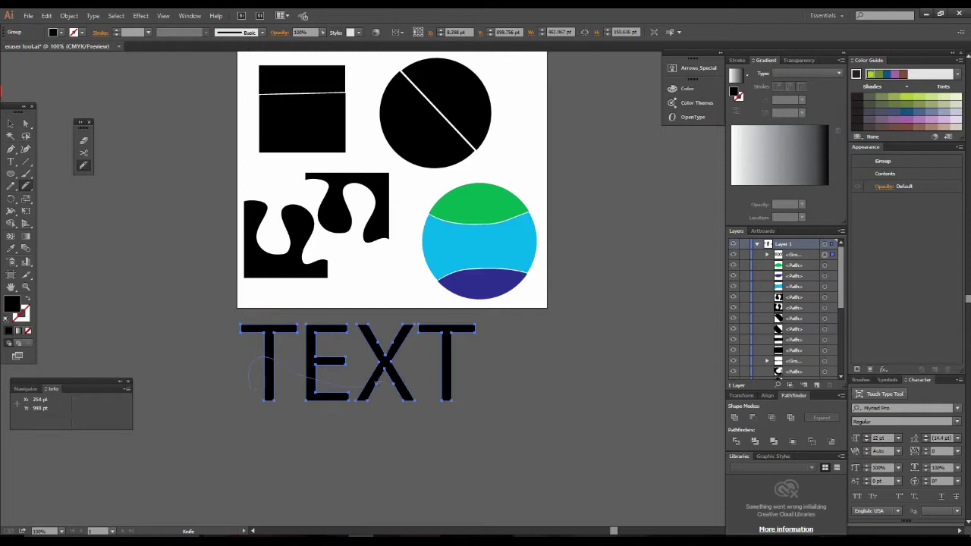
click(10, 124)
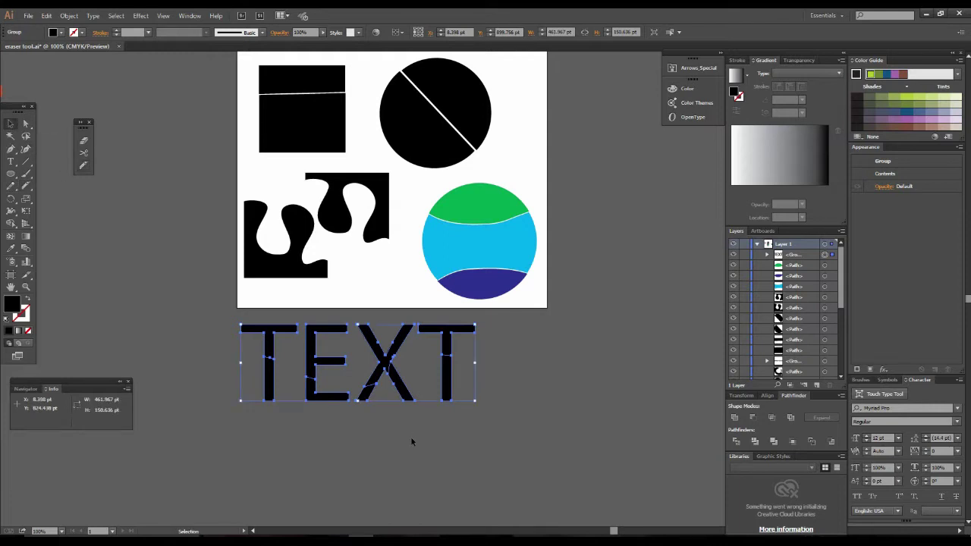
right_click(401, 378)
Ungroup the TEXT letters and nudge the upper pieces of T, E, X and the last T upward
click(429, 447)
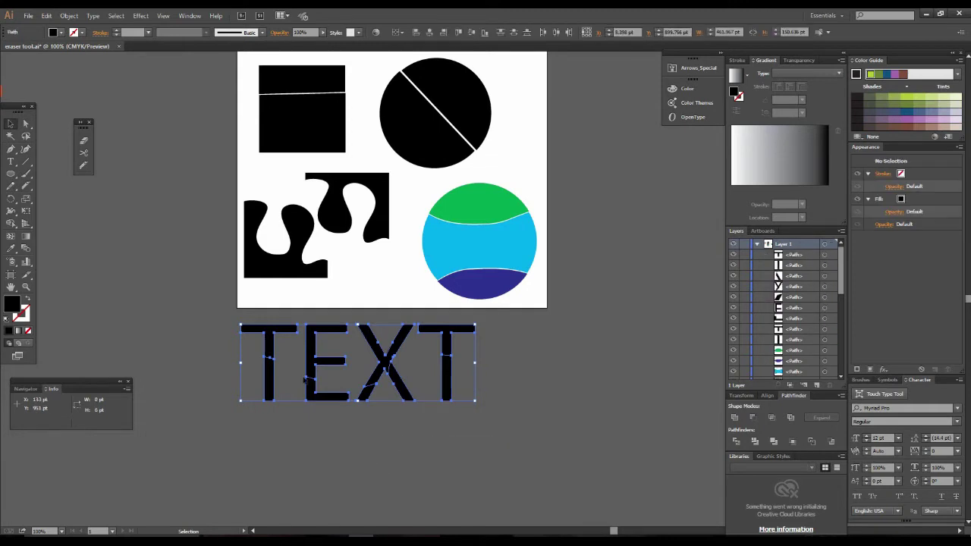
click(299, 378)
click(270, 339)
key(Up)
key(Up)
key(Up)
key(Up)
key(Up)
key(Up)
key(Up)
key(Up)
key(Up)
click(319, 339)
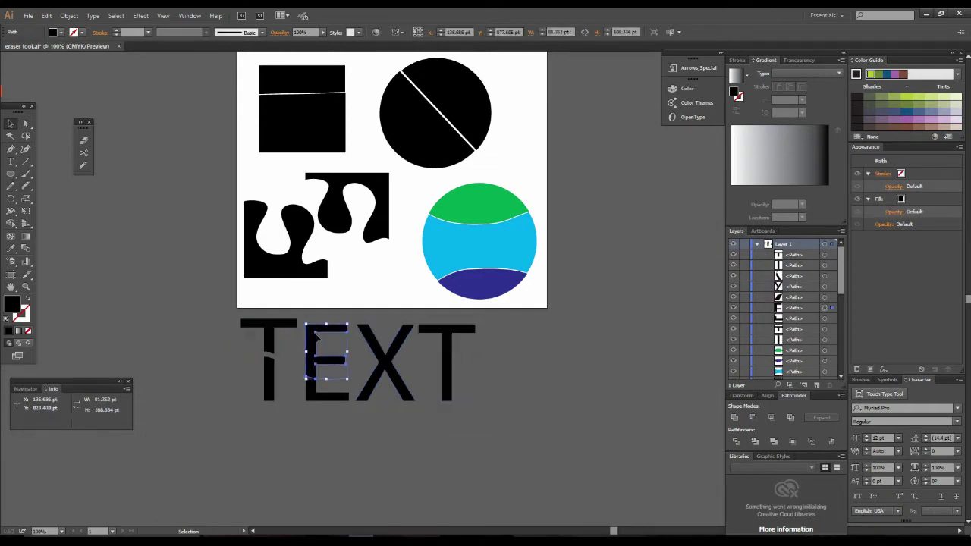
key(Up)
key(Up)
key(Up)
key(Up)
key(Up)
key(Up)
click(379, 350)
key(Up)
key(Up)
key(Up)
key(Up)
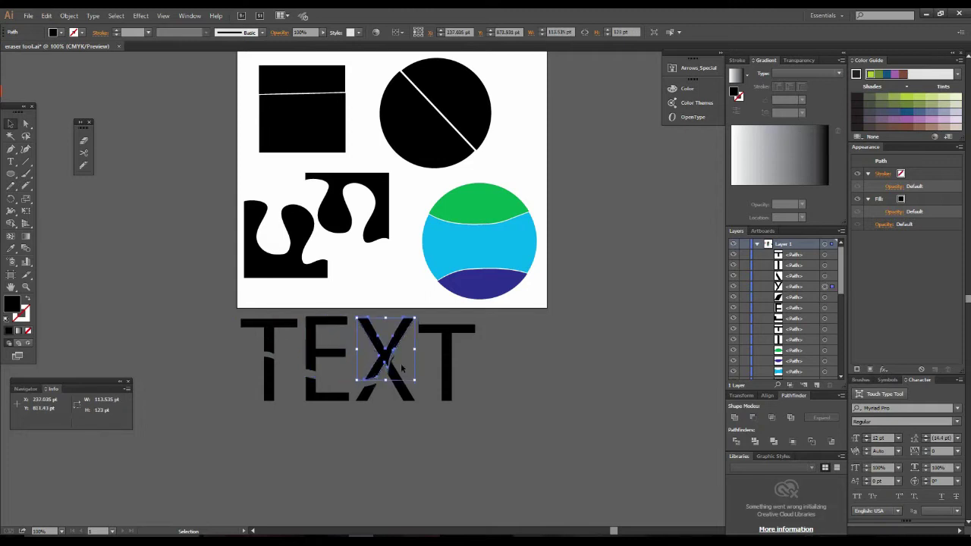
click(446, 326)
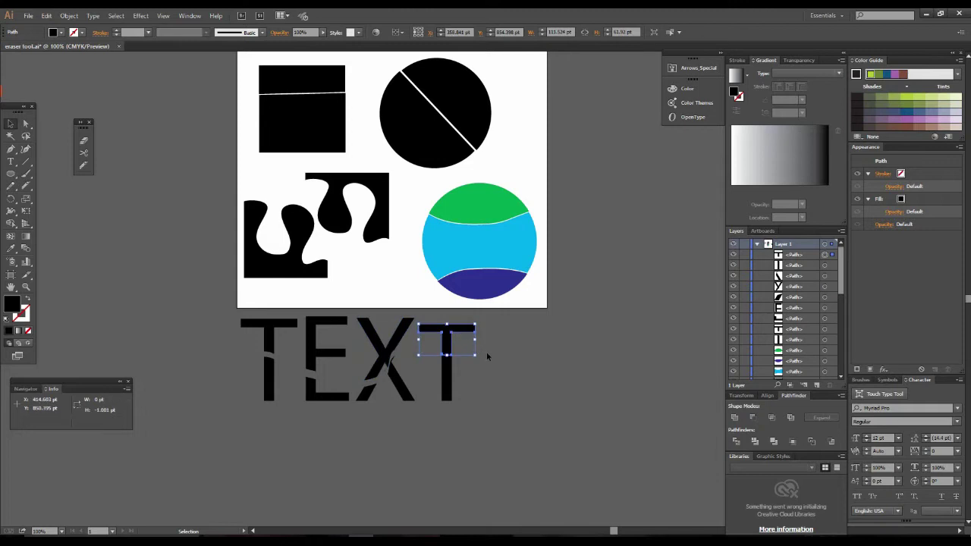
key(Up)
key(Up)
click(484, 381)
Zoom in to 200% on the TEXT letters and pan to the empty area below them
key(z)
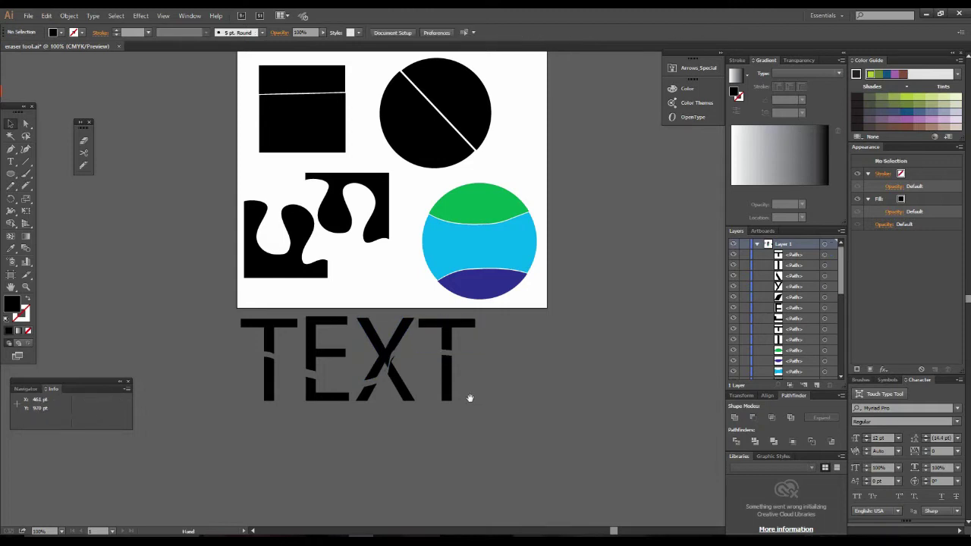
click(489, 330)
click(411, 321)
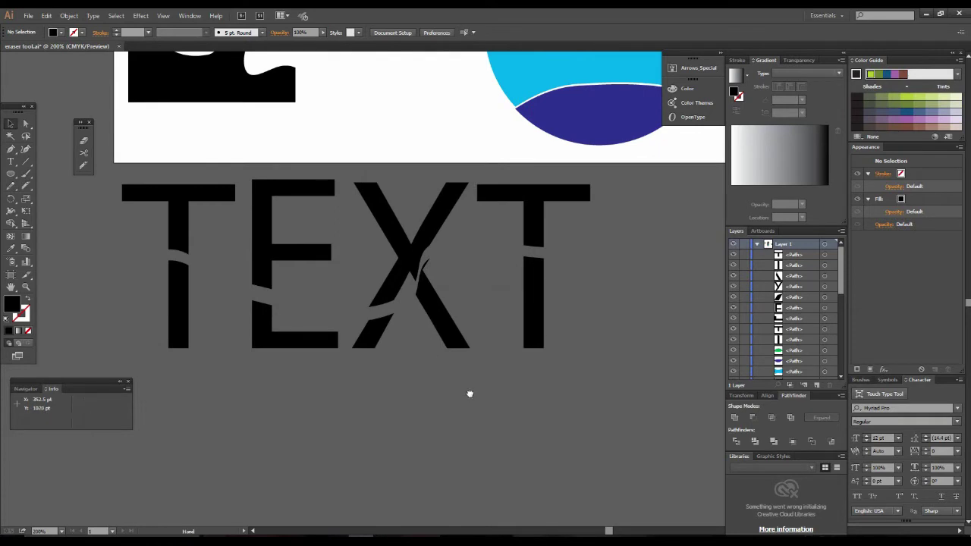
drag(470, 392, 350, 386)
Type 'ARTISTIC MENTOR' below TEXT, enlarge it about fourfold, and convert it to outlines
key(t)
click(354, 414)
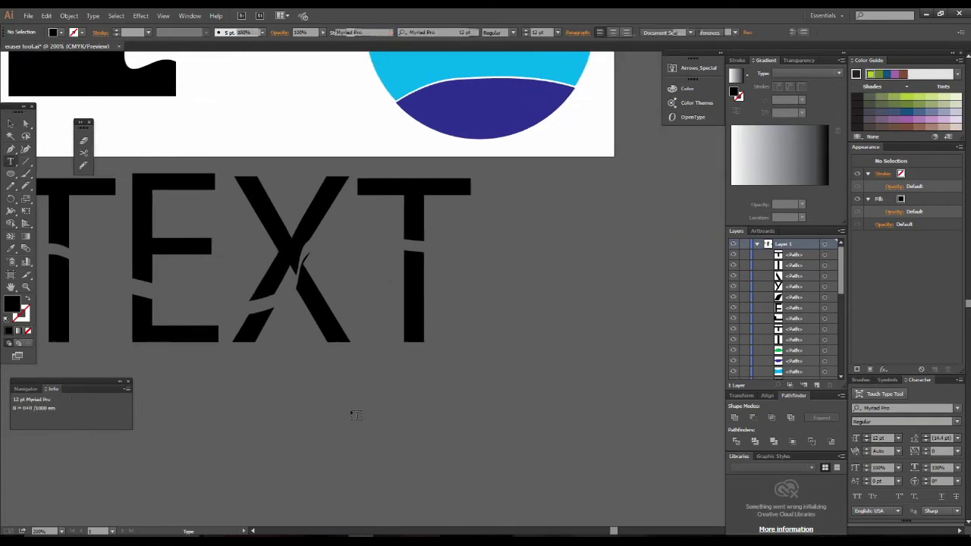
text(ARTISTIC MENTOR)
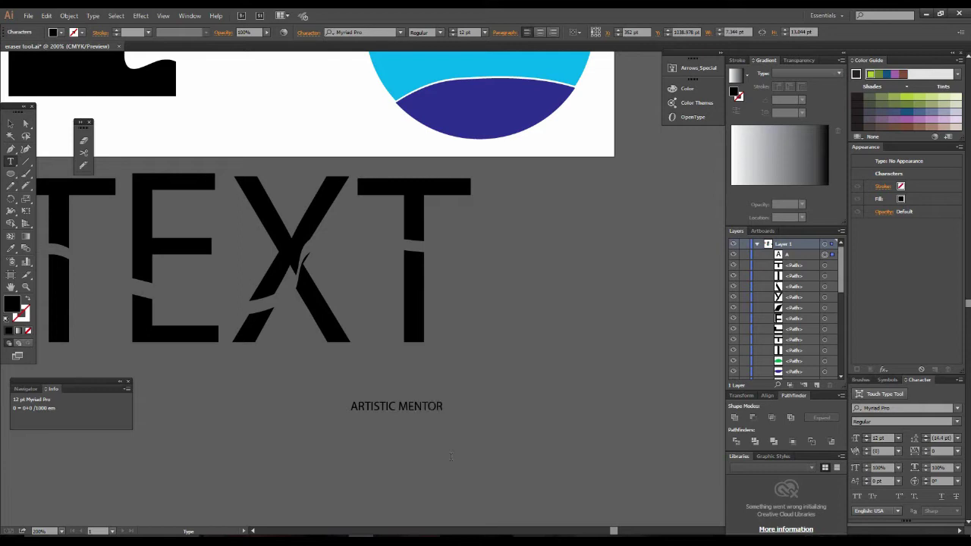
click(11, 123)
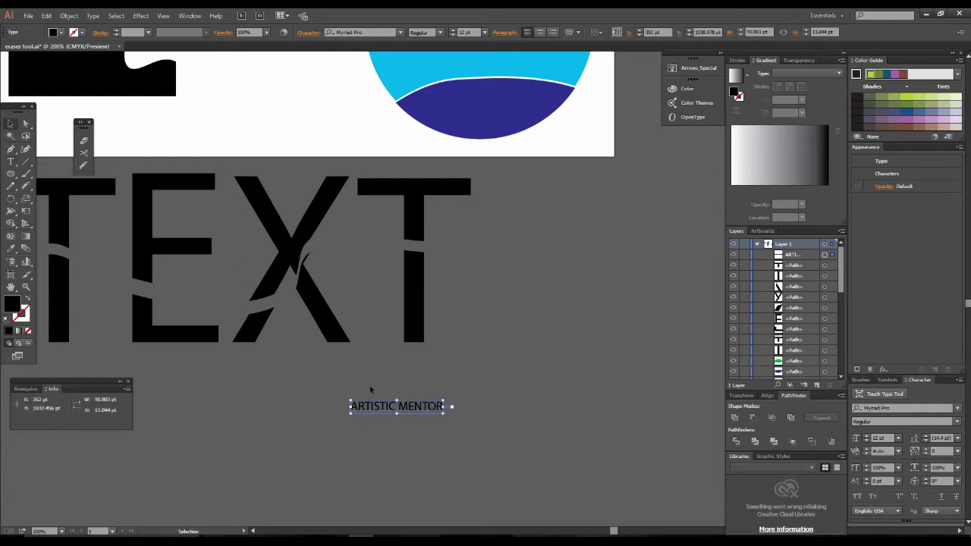
drag(444, 412, 591, 454)
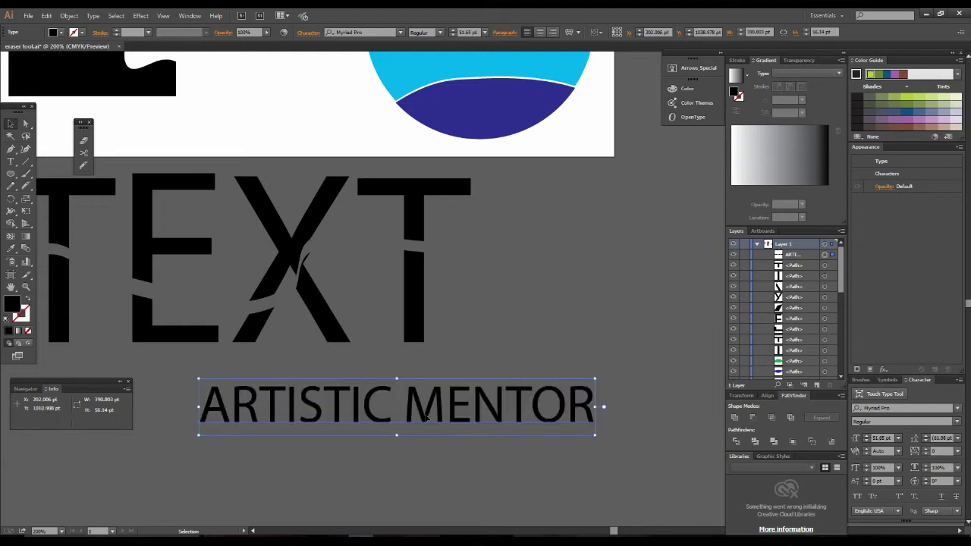
right_click(425, 416)
click(459, 482)
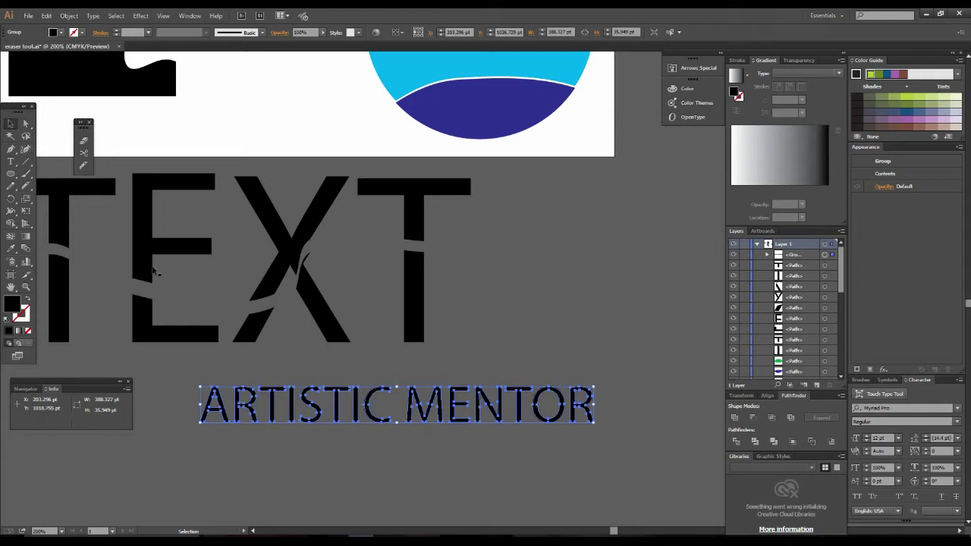
Ungroup the outlined ARTISTIC MENTOR letters and slice horizontally across all of them
right_click(260, 397)
click(302, 452)
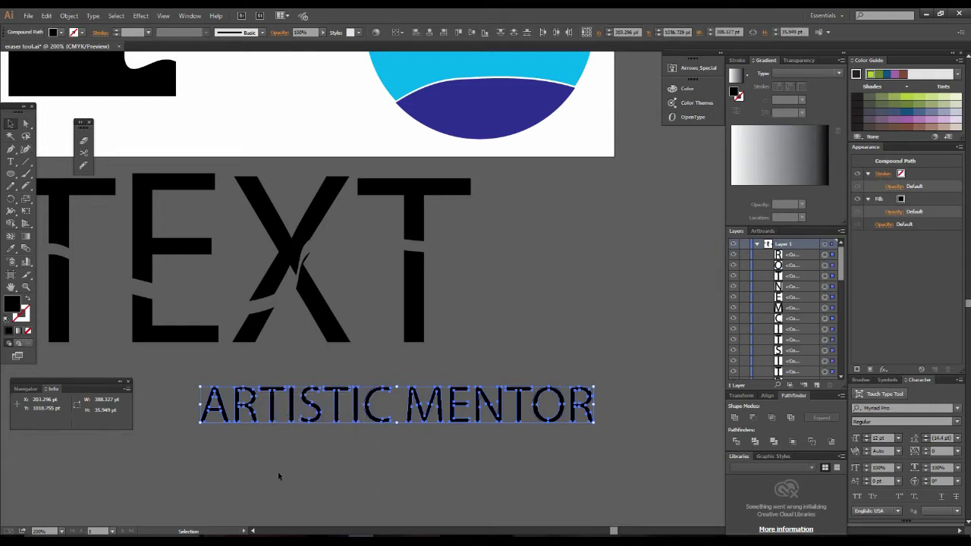
click(201, 383)
drag(182, 364, 608, 436)
click(84, 165)
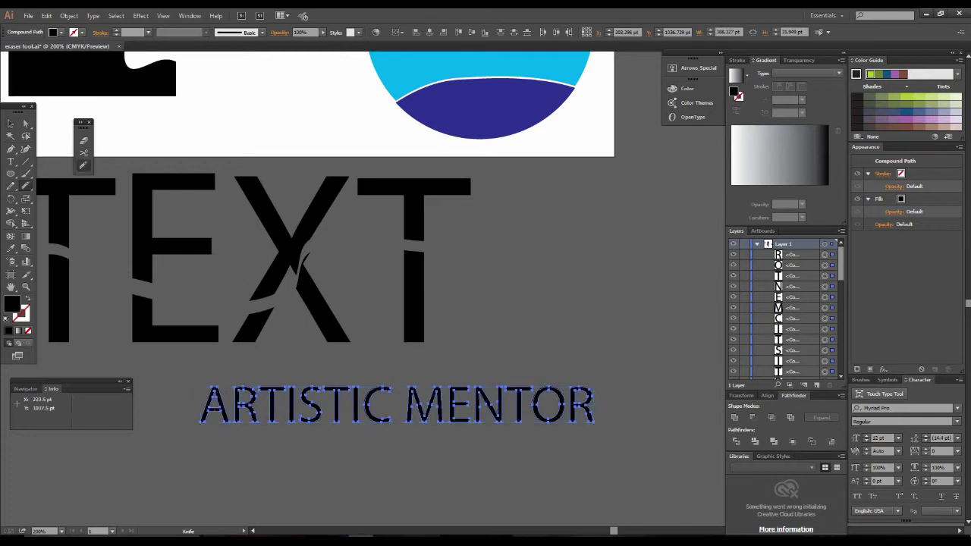
drag(371, 403, 406, 414)
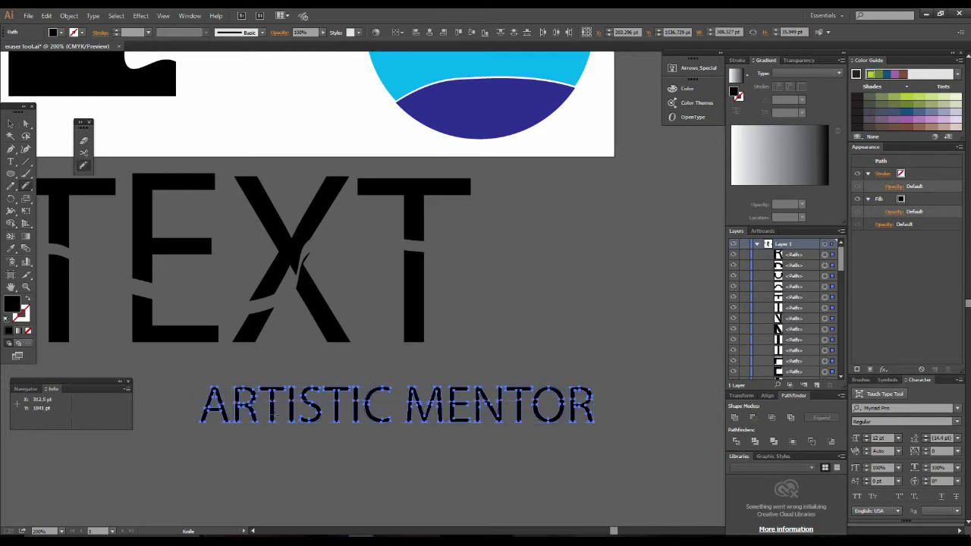
Select the upper letter slices and nudge them up to open a thin gap
click(11, 123)
click(272, 480)
click(271, 480)
drag(189, 358, 512, 389)
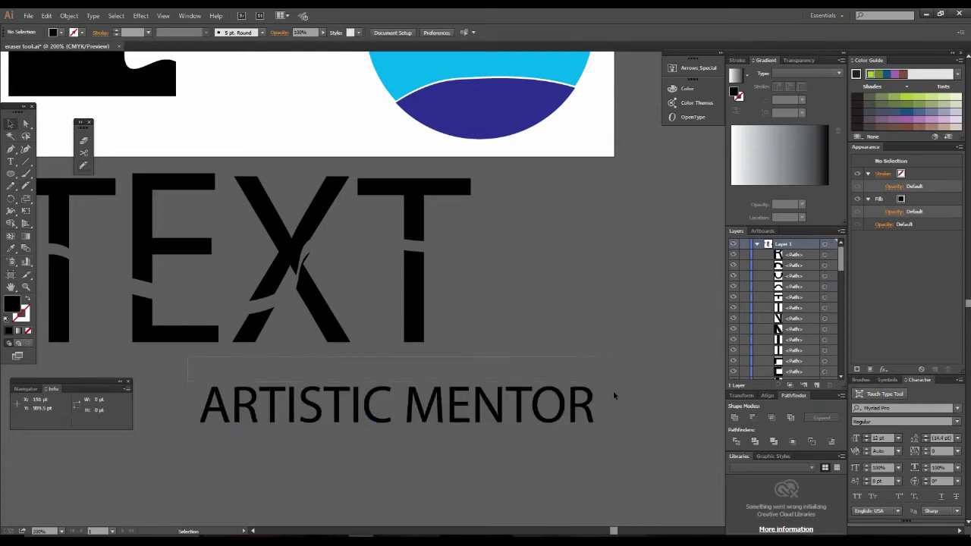
drag(612, 391, 608, 397)
key(alt+Up)
key(Up)
key(Up)
key(Up)
key(Up)
key(Down)
key(Down)
key(Down)
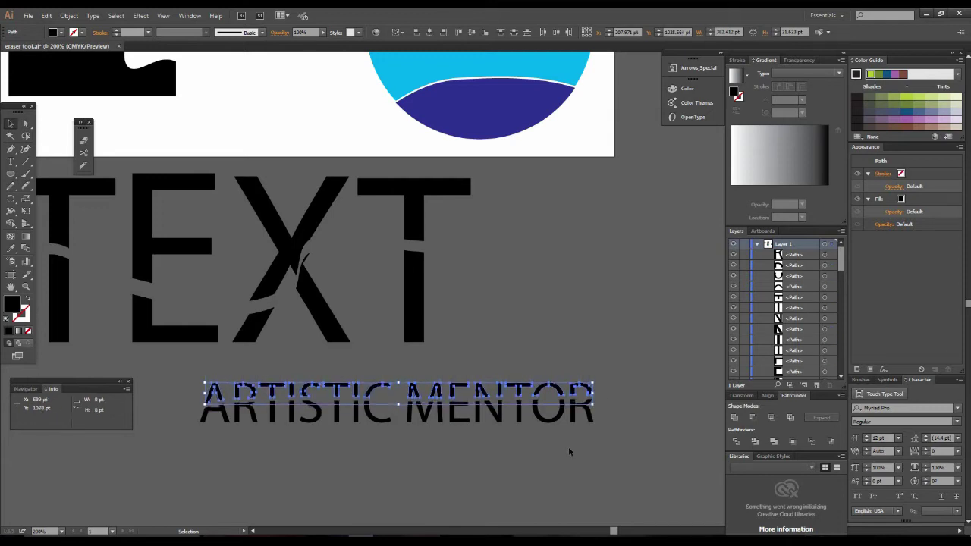
click(472, 448)
drag(472, 448, 473, 337)
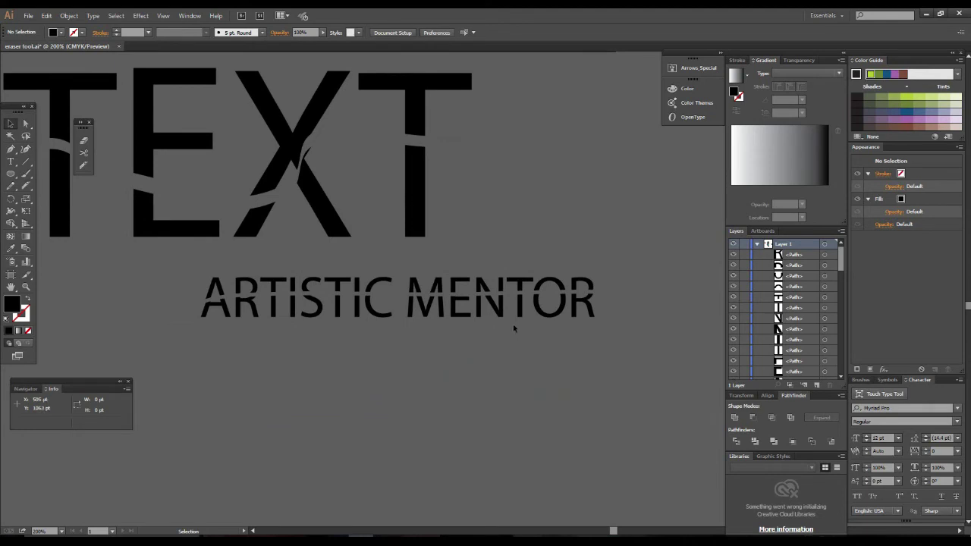
drag(420, 275, 485, 406)
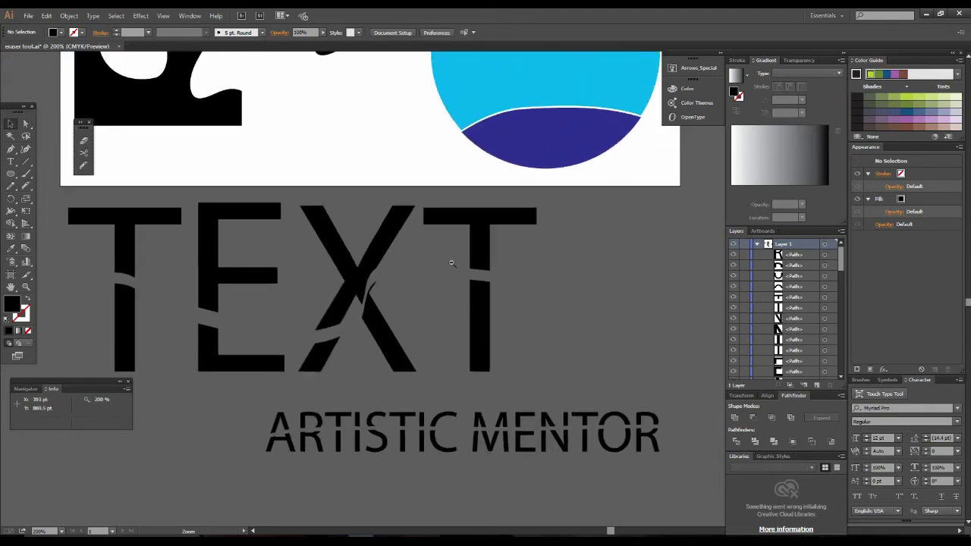
alt+click(450, 258)
alt+click(450, 258)
drag(450, 210, 451, 319)
alt+click(450, 319)
mouse_move(484, 233)
mouse_down()
mouse_move(445, 299)
mouse_move(477, 281)
mouse_move(409, 319)
mouse_up()
click(475, 309)
alt+click(479, 281)
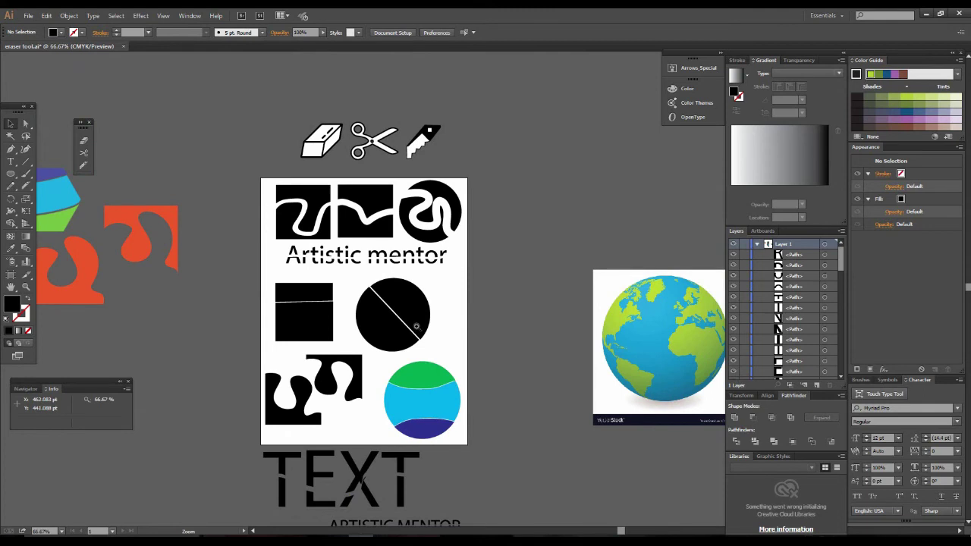
click(422, 309)
alt+click(440, 304)
alt+click(443, 302)
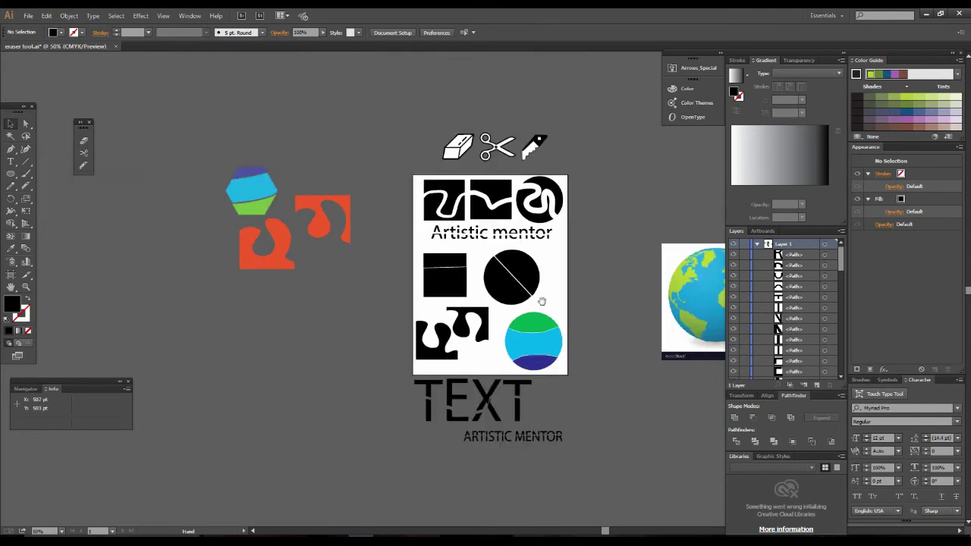
drag(539, 304, 435, 321)
click(480, 310)
click(433, 266)
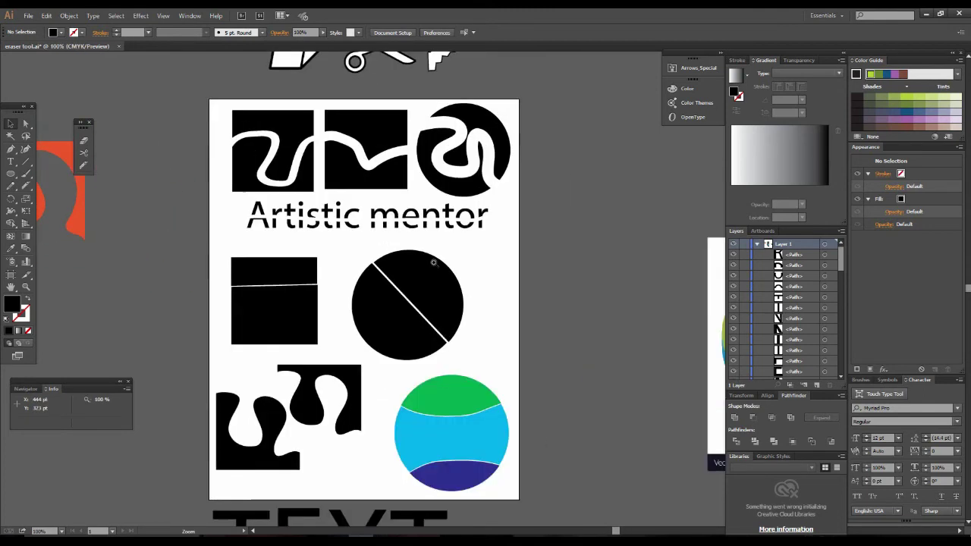
drag(448, 263, 477, 303)
alt+click(477, 303)
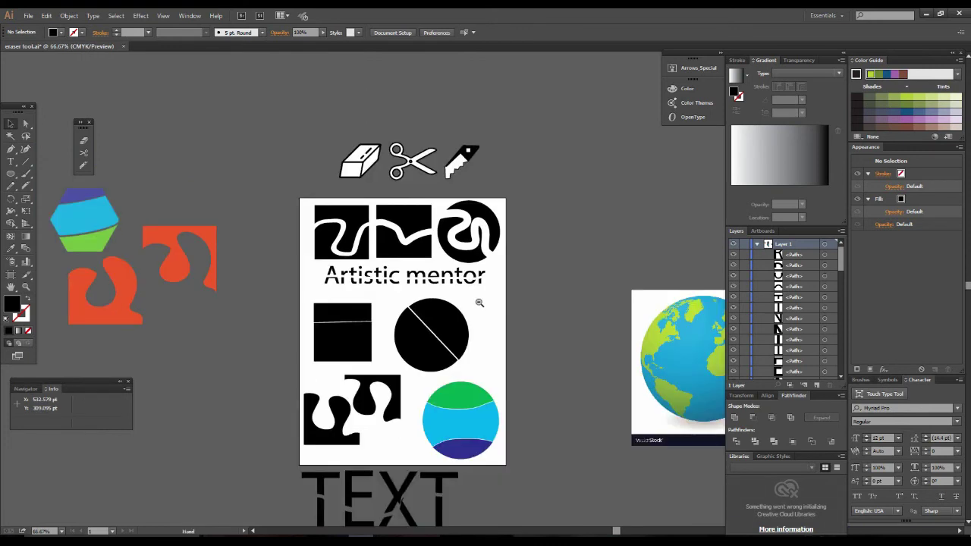
click(457, 287)
drag(452, 273, 468, 316)
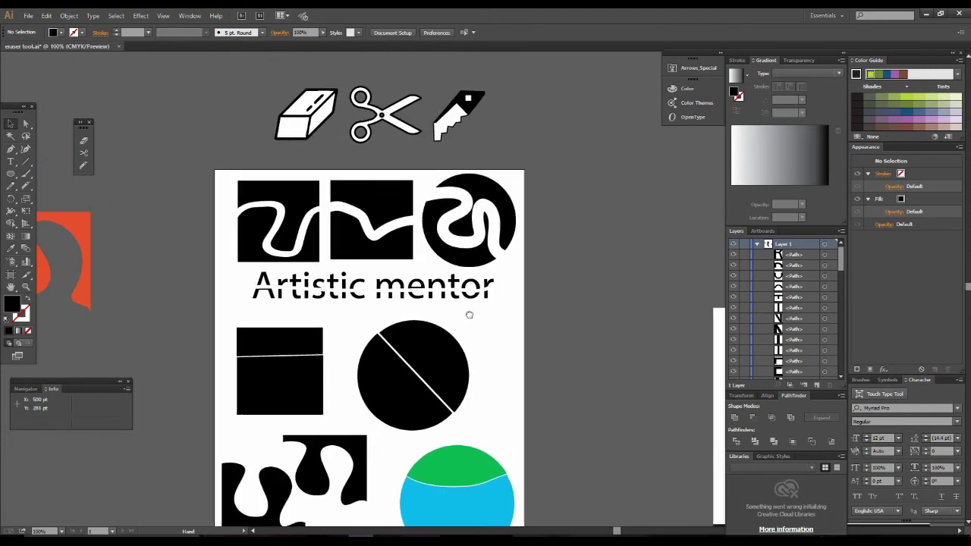
click(460, 300)
alt+click(460, 300)
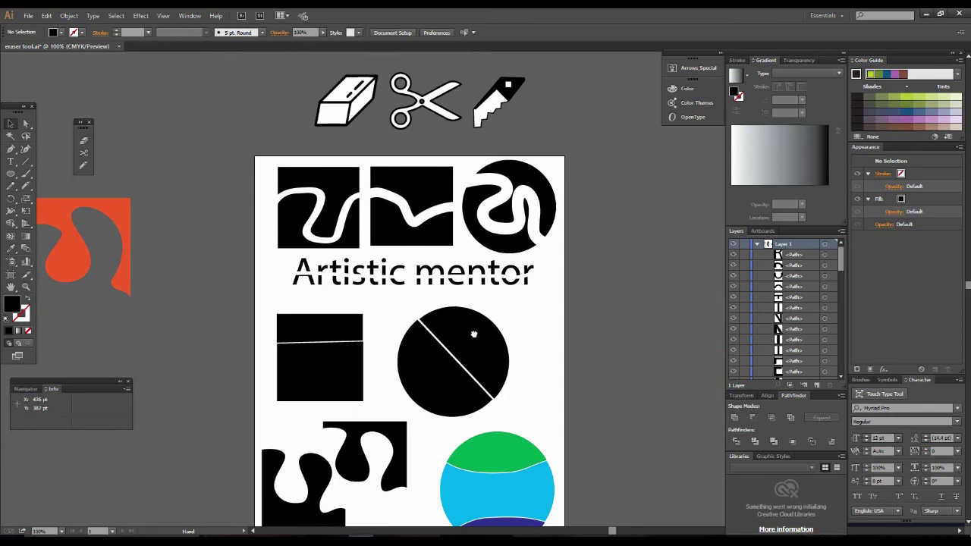
alt+click(514, 301)
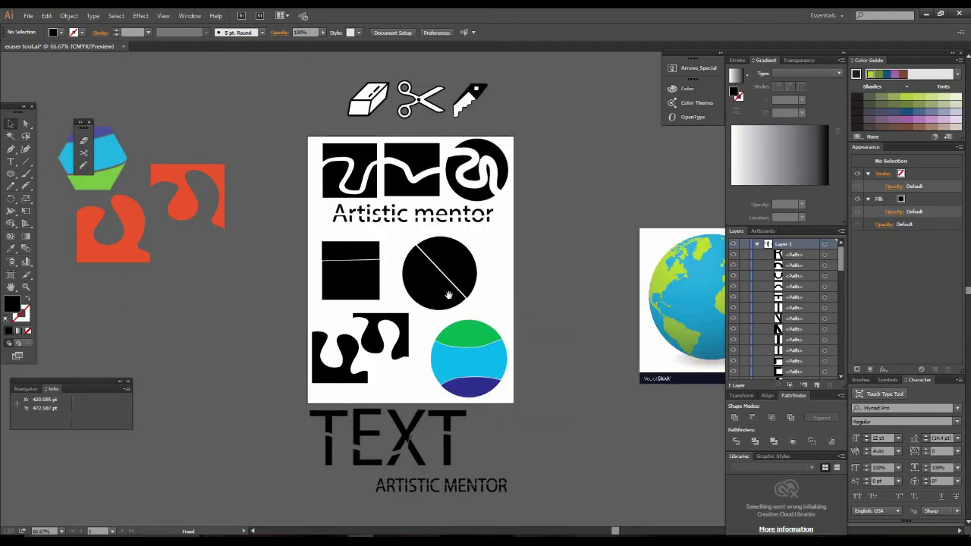
scroll(470, 296, up, 2)
click(449, 286)
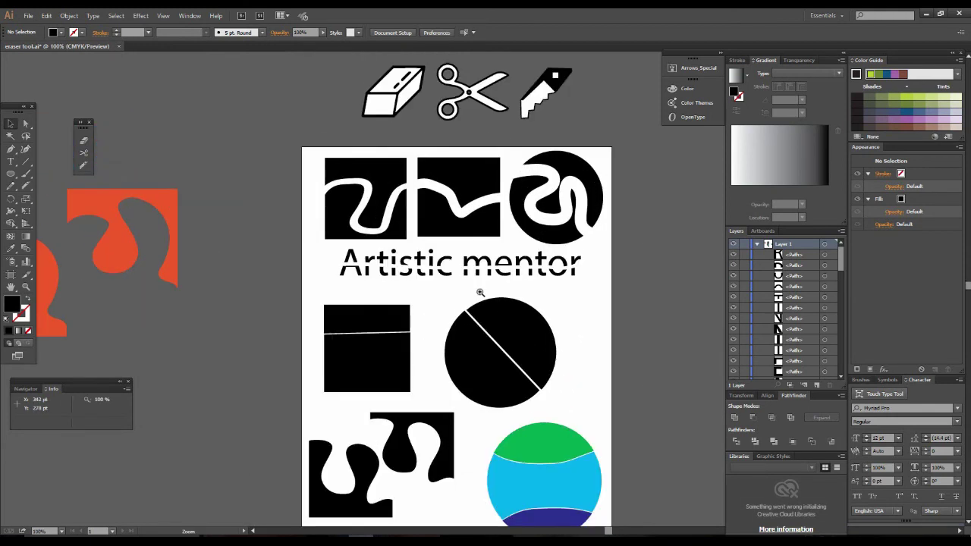
alt+click(480, 302)
drag(496, 318, 425, 292)
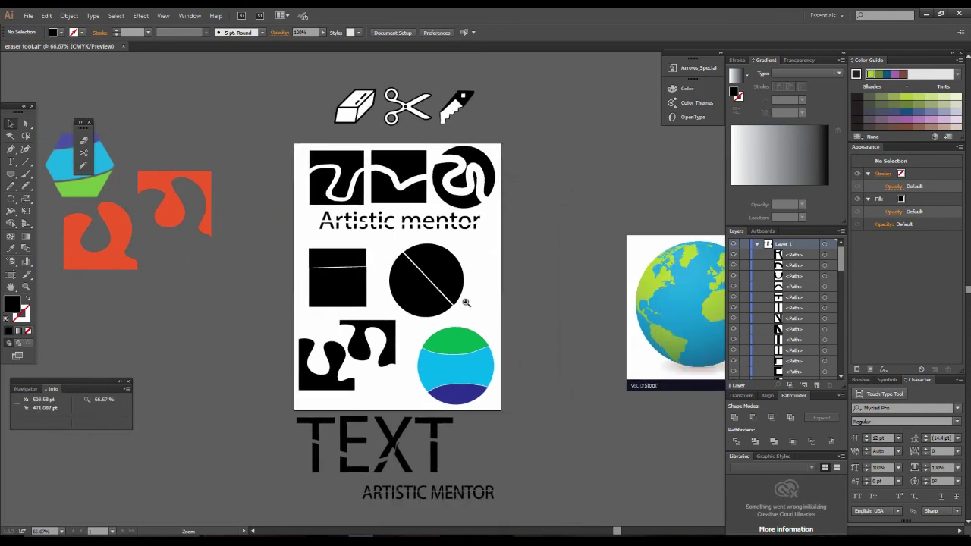
click(458, 299)
click(446, 240)
drag(445, 235, 440, 336)
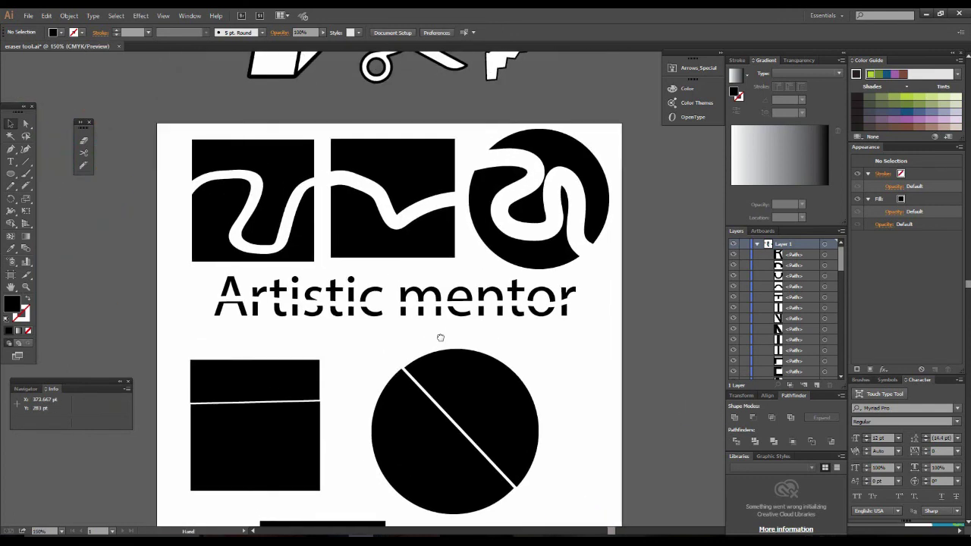